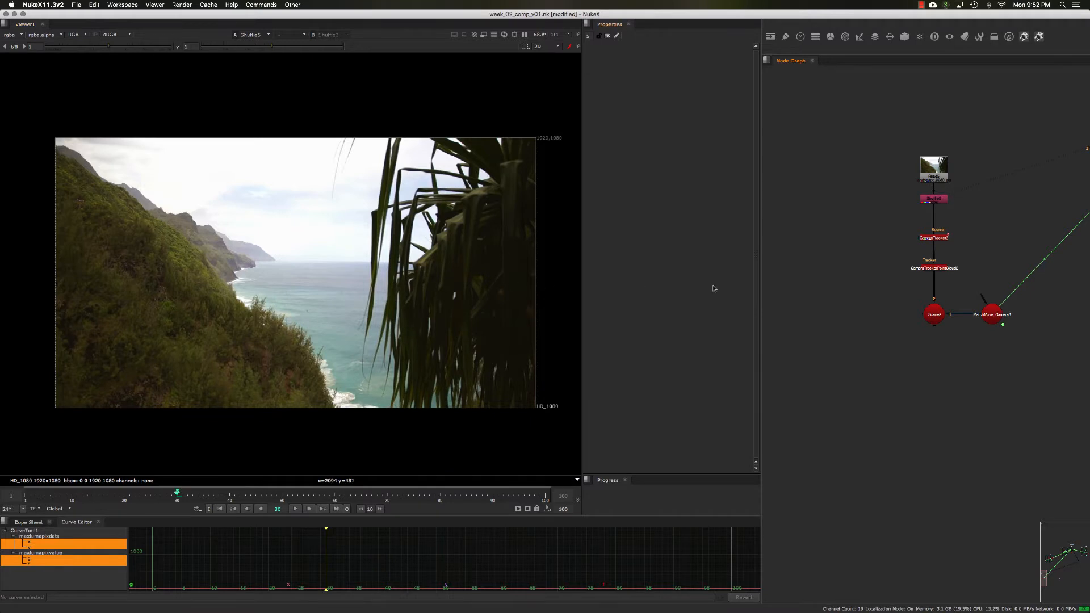
# Step: Add a Reconcile3D node to the node graph
pyautogui.moveTo(844, 271); pyautogui.dragTo(851, 278, button='middle')
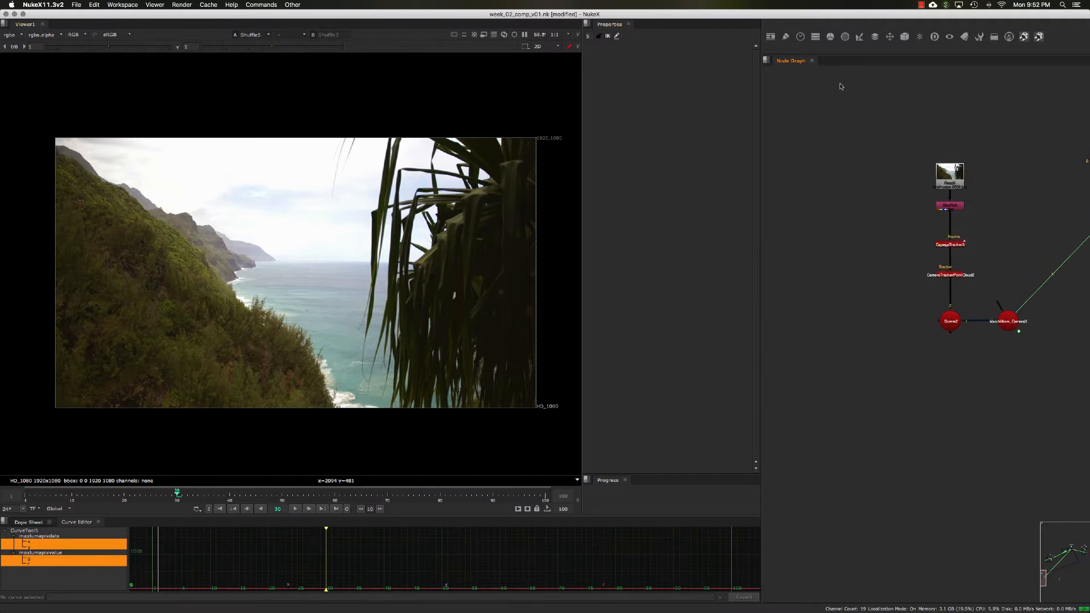
pyautogui.click(890, 37)
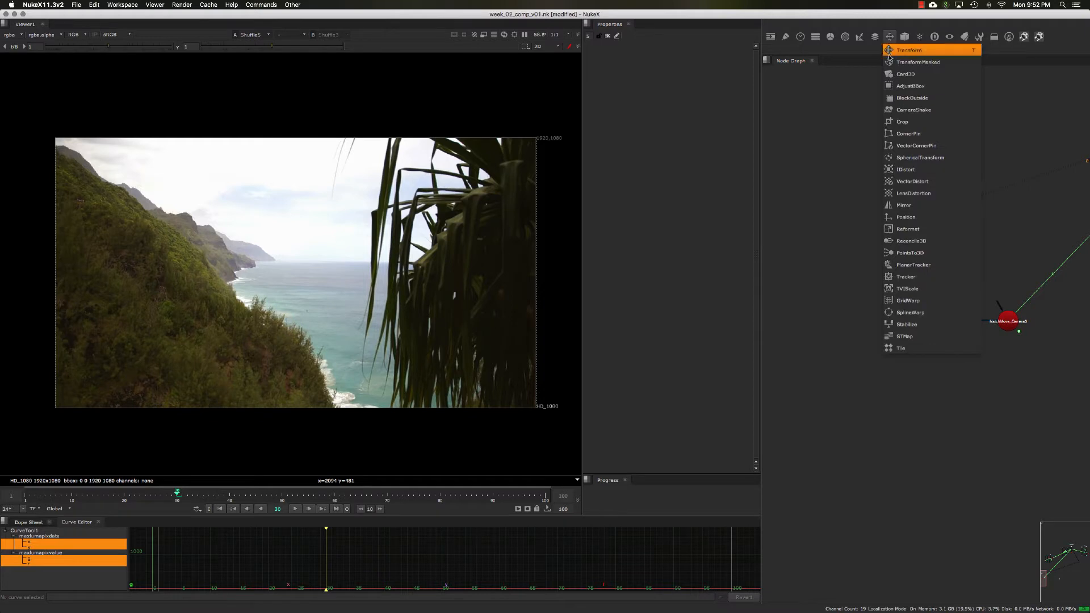
pyautogui.click(912, 241)
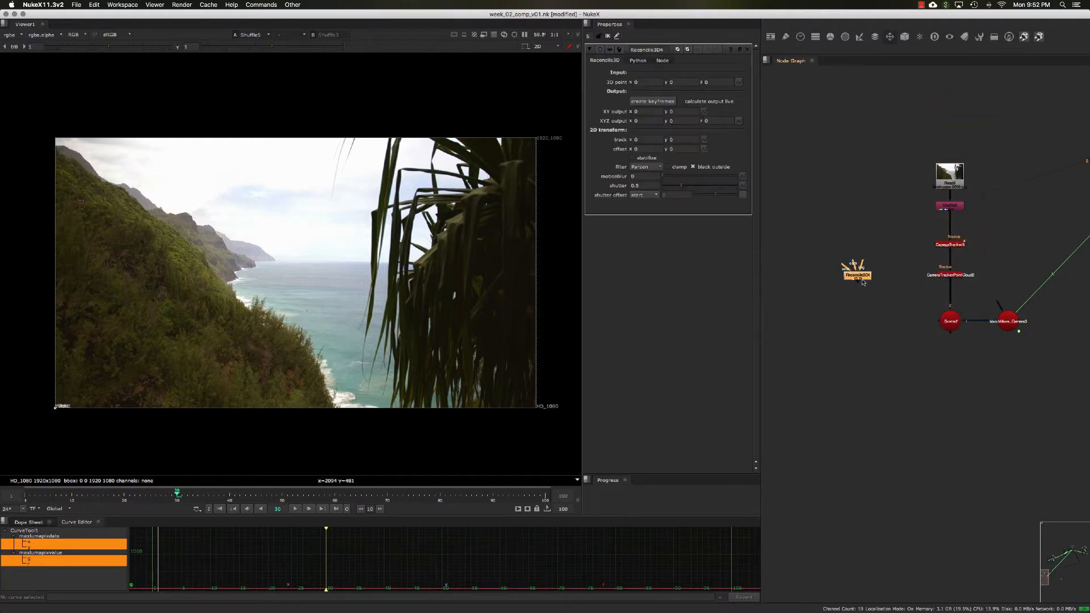
# Step: Position the Reconcile3D node to the left of the Scene2 node
pyautogui.scroll(5, 862, 281)
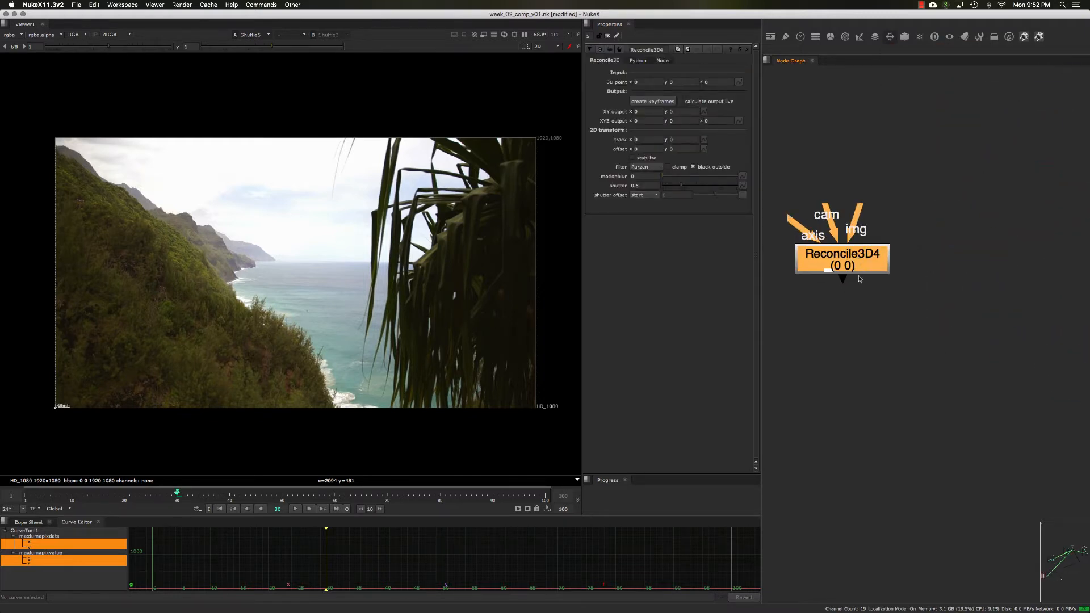
pyautogui.click(860, 279)
pyautogui.moveTo(858, 266); pyautogui.dragTo(875, 269)
pyautogui.moveTo(876, 213); pyautogui.dragTo(870, 123)
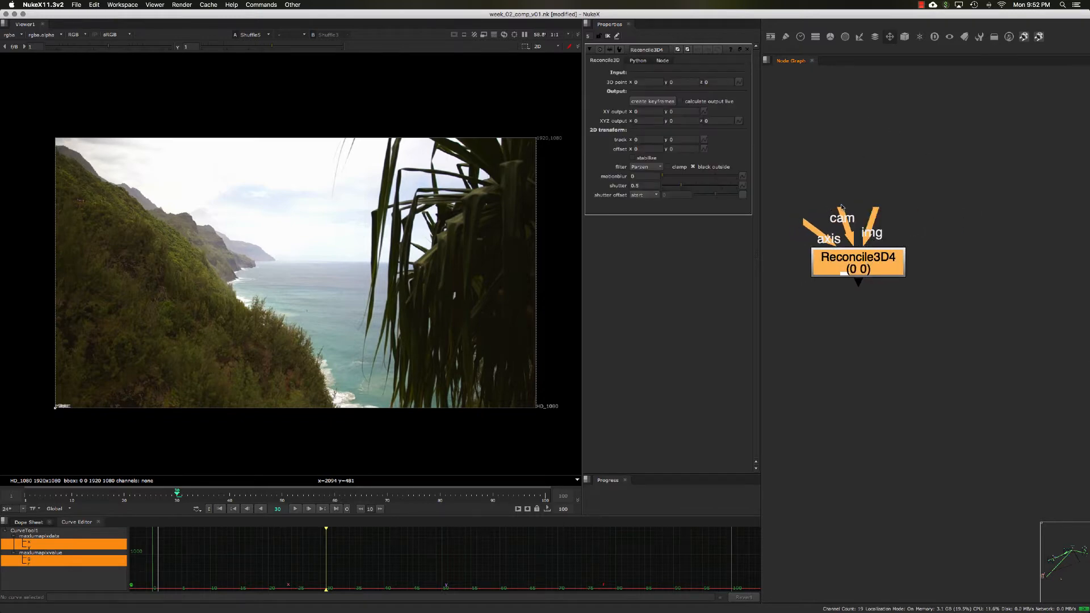
pyautogui.moveTo(842, 209); pyautogui.dragTo(1018, 267)
pyautogui.moveTo(805, 222); pyautogui.dragTo(779, 266)
pyautogui.scroll(-2, 845, 294)
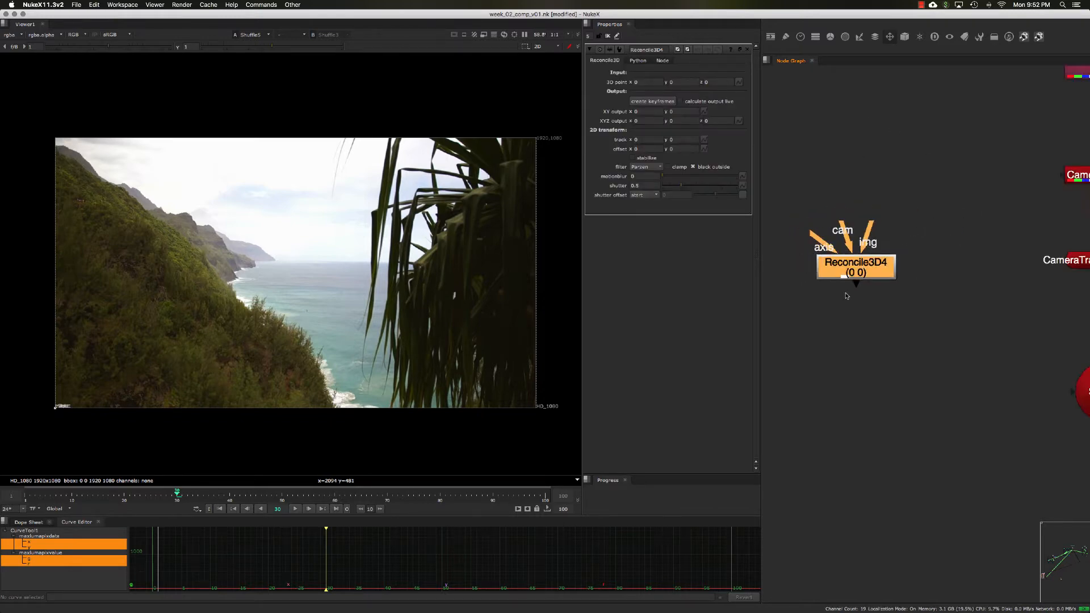
pyautogui.scroll(-4, 846, 294)
pyautogui.moveTo(856, 295); pyautogui.dragTo(848, 271, button='middle')
pyautogui.moveTo(842, 253); pyautogui.dragTo(847, 345)
pyautogui.moveTo(943, 366); pyautogui.dragTo(928, 300, button='middle')
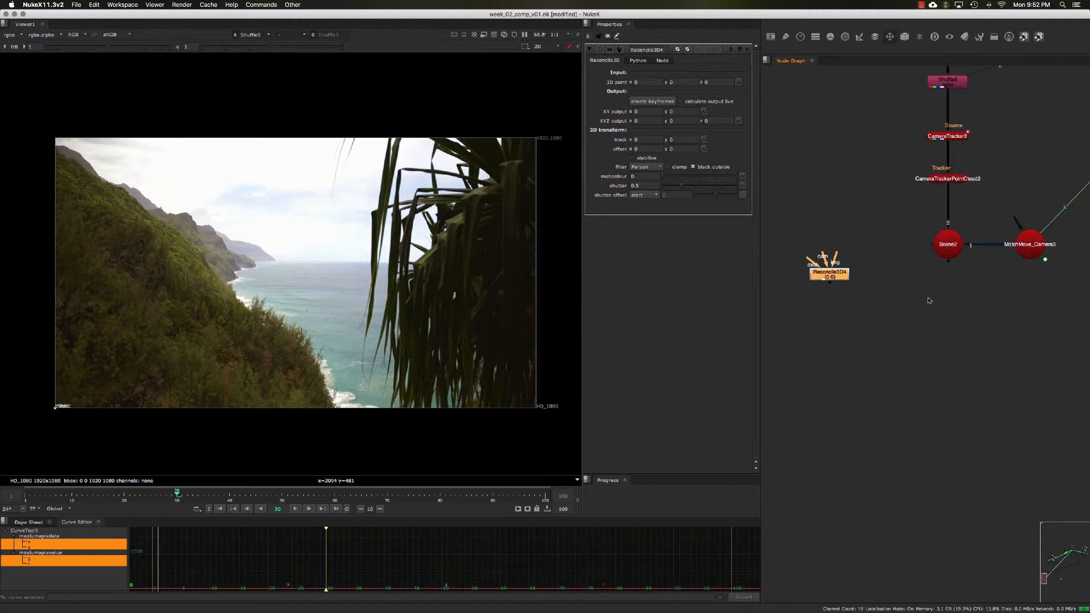
pyautogui.moveTo(817, 273); pyautogui.dragTo(825, 290)
# Step: Connect the Reconcile3D node's cam input to MatchMove_Camera3
pyautogui.click(1027, 242)
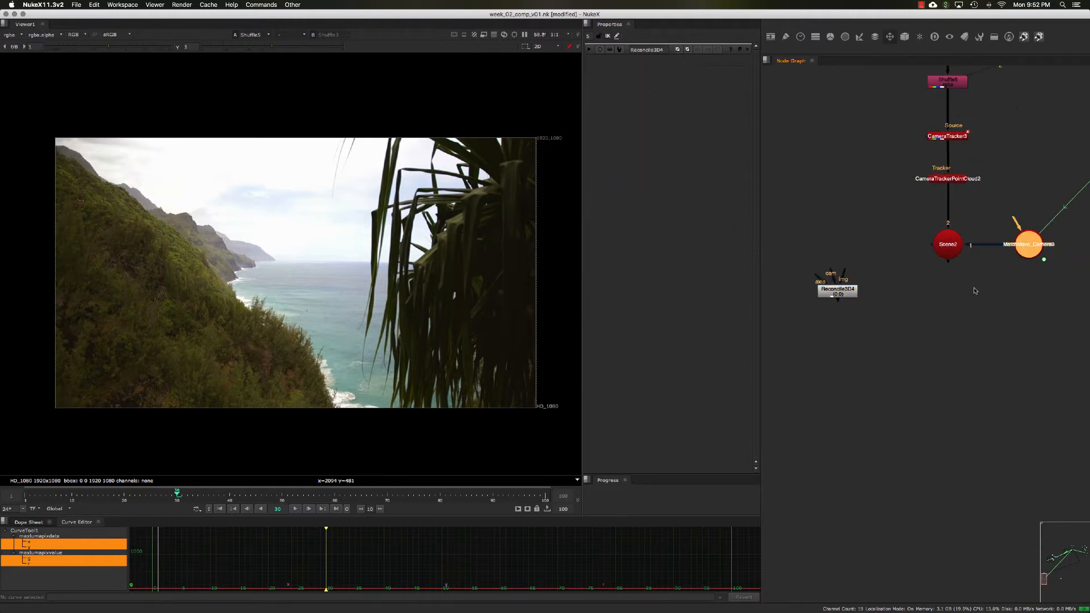
pyautogui.moveTo(975, 288); pyautogui.dragTo(972, 283, button='middle')
pyautogui.moveTo(849, 285); pyautogui.dragTo(1027, 238)
pyautogui.keyDown('ctrl'); pyautogui.moveTo(931, 274); pyautogui.dragTo(1027, 297); pyautogui.keyUp('ctrl')
pyautogui.doubleClick(852, 300)
pyautogui.scroll(3, 851, 299)
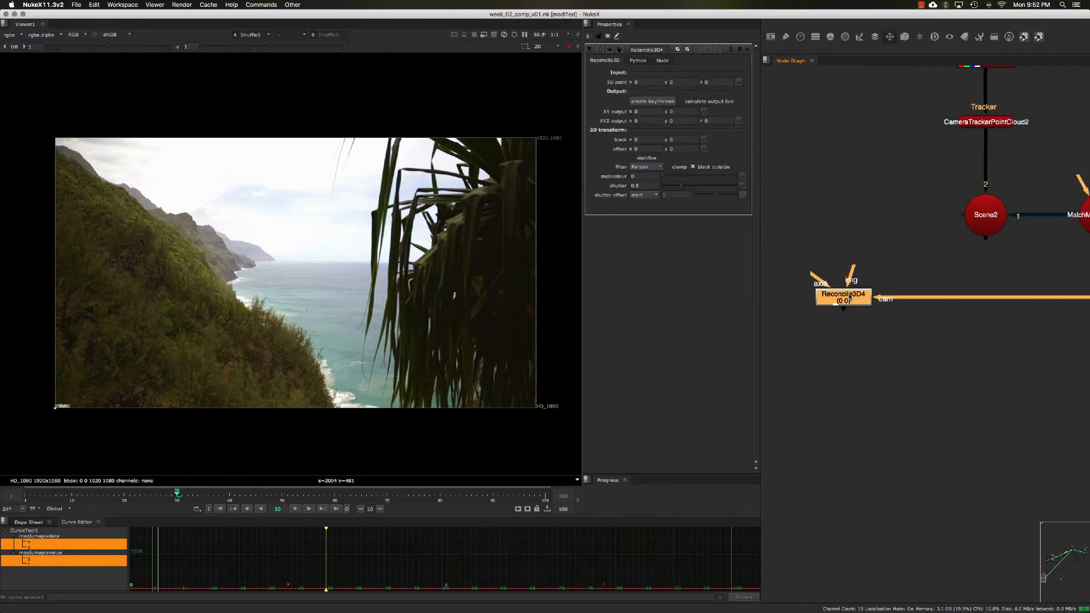
pyautogui.moveTo(844, 300); pyautogui.dragTo(872, 295, button='middle')
pyautogui.scroll(-3, 871, 295)
pyautogui.moveTo(839, 251); pyautogui.dragTo(886, 300)
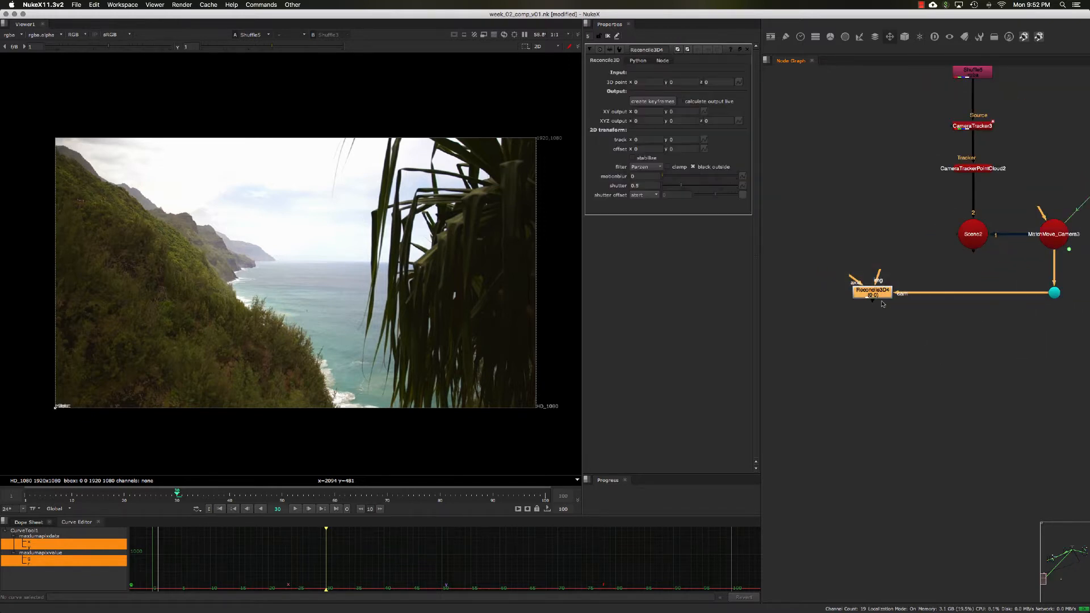
pyautogui.click(885, 302)
pyautogui.click(882, 295)
pyautogui.moveTo(859, 291); pyautogui.dragTo(855, 291, button='middle')
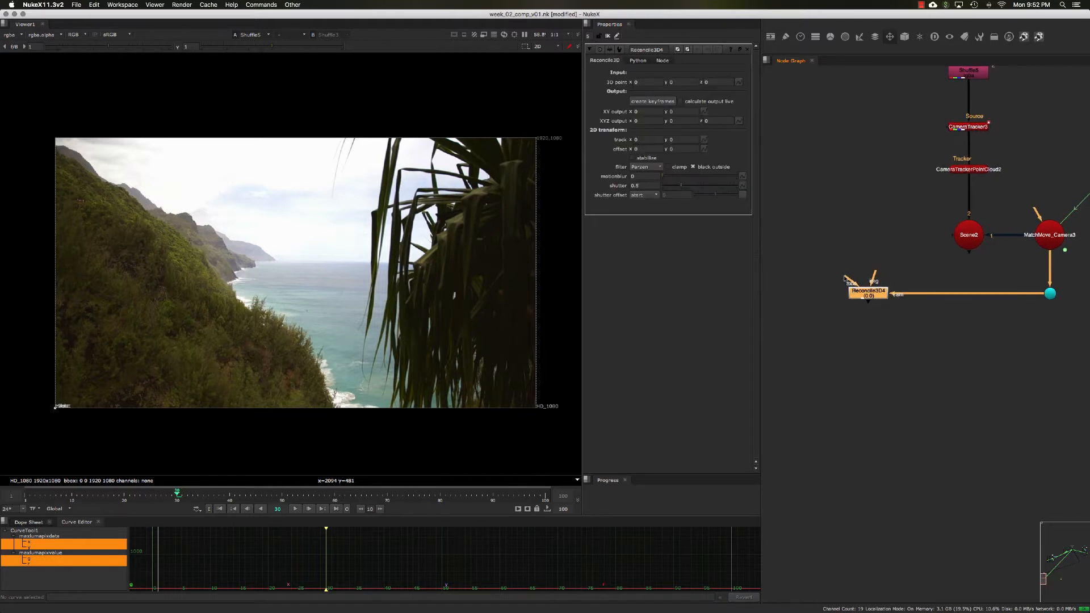
# Step: Create an Axis node and place it above the Reconcile3D node
pyautogui.moveTo(851, 280); pyautogui.dragTo(855, 240)
pyautogui.moveTo(854, 287)
pyautogui.mouseDown()
pyautogui.moveTo(840, 270)
pyautogui.moveTo(852, 258)
pyautogui.moveTo(847, 273)
pyautogui.mouseUp()
pyautogui.click(830, 250)
pyautogui.click(855, 289)
pyautogui.moveTo(855, 189); pyautogui.dragTo(861, 233, button='middle')
pyautogui.click(855, 224)
pyautogui.press('Tab')
pyautogui.write('ax')
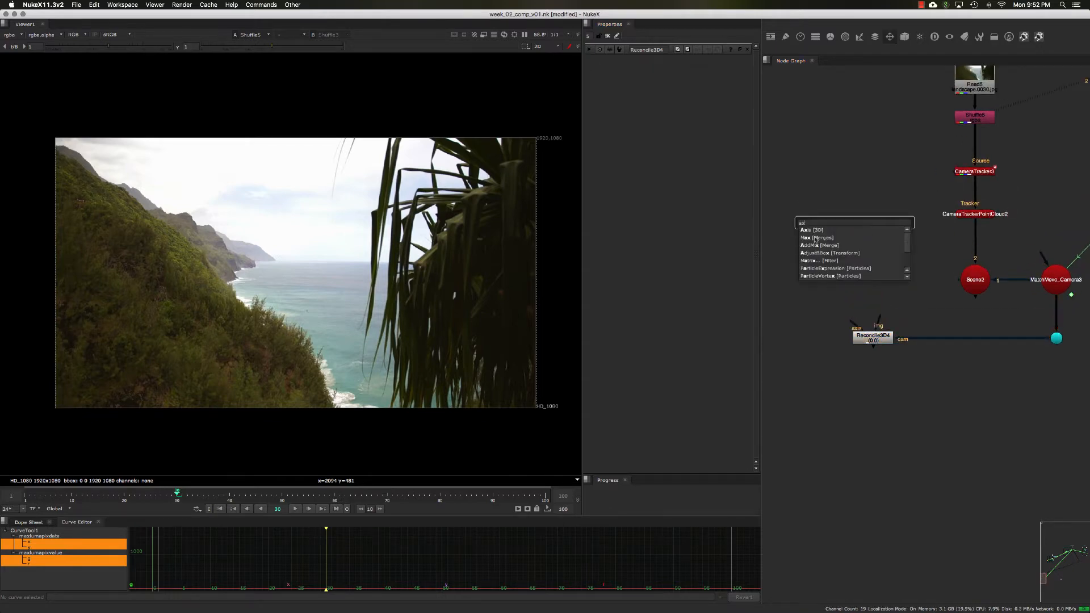
pyautogui.press('Down')
pyautogui.press('Return')
pyautogui.moveTo(855, 224); pyautogui.dragTo(850, 230)
pyautogui.click(879, 195)
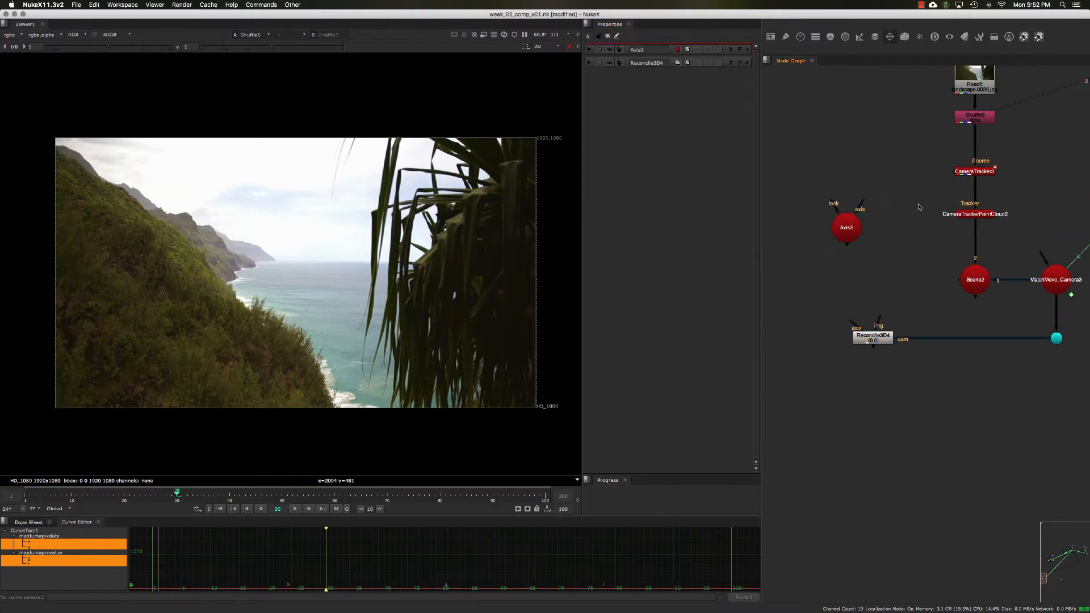
# Step: Open the CameraTracker properties and set the export option to Point cloud
pyautogui.moveTo(918, 206); pyautogui.dragTo(893, 247, button='middle')
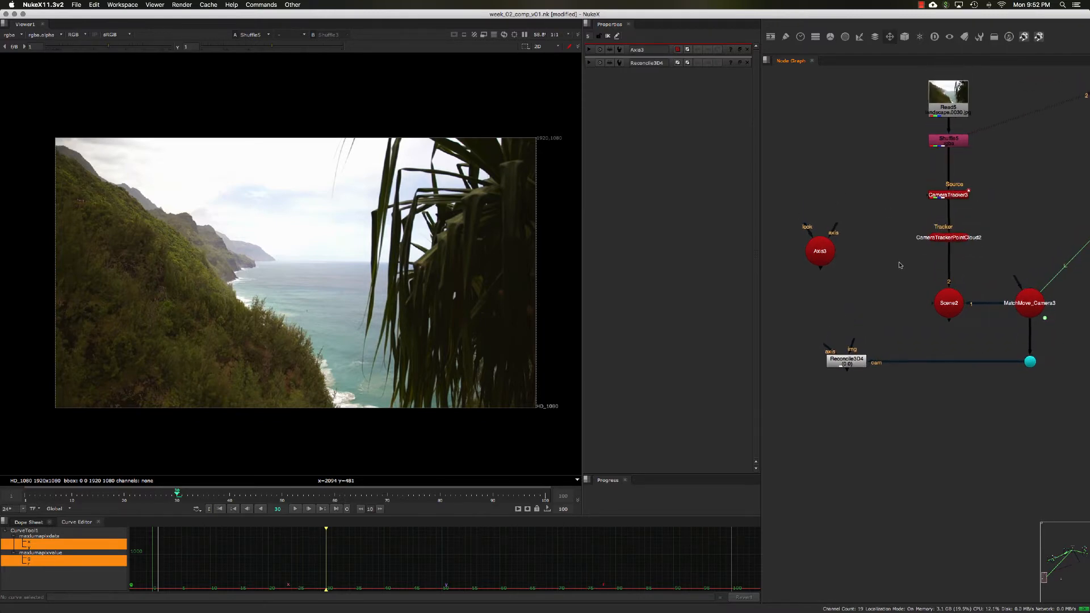
pyautogui.moveTo(899, 266); pyautogui.dragTo(980, 336)
pyautogui.click(954, 239)
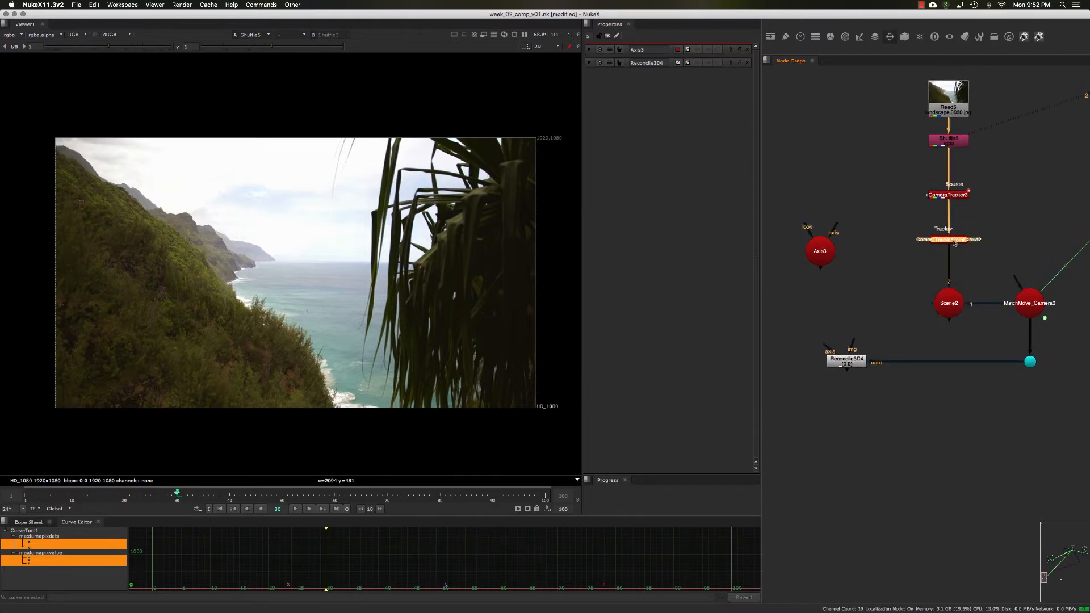
pyautogui.moveTo(896, 170); pyautogui.dragTo(978, 207)
pyautogui.click(979, 208)
pyautogui.doubleClick(940, 194)
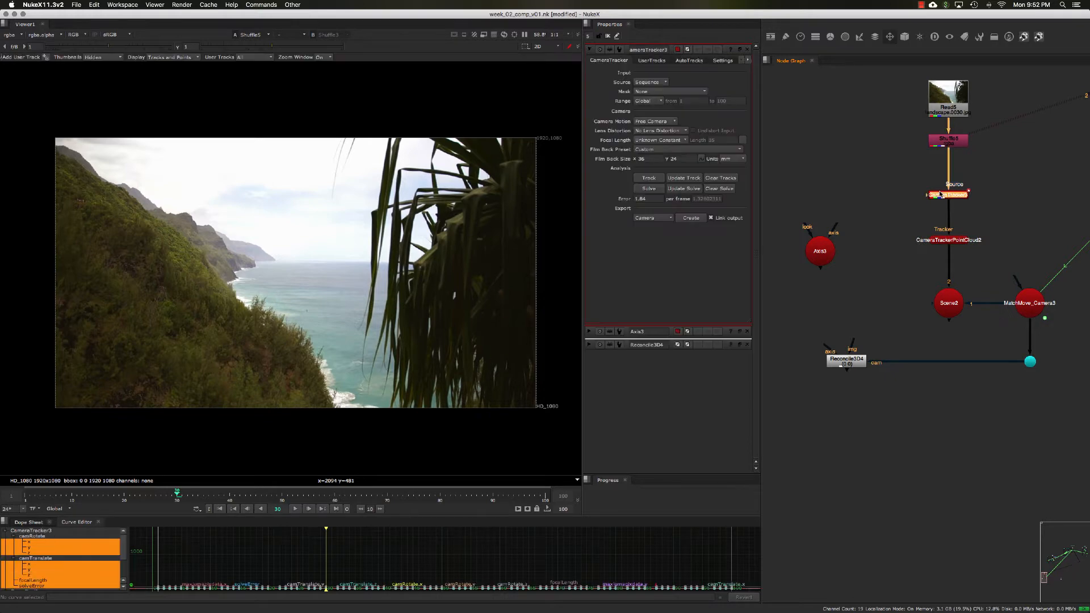
pyautogui.click(648, 218)
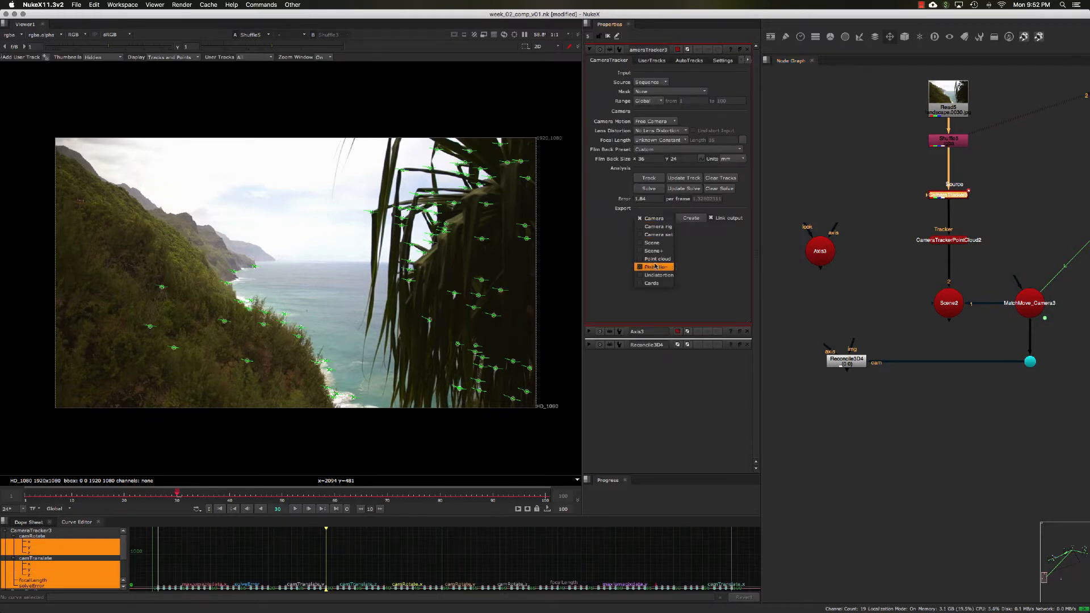
pyautogui.click(619, 260)
pyautogui.click(957, 239)
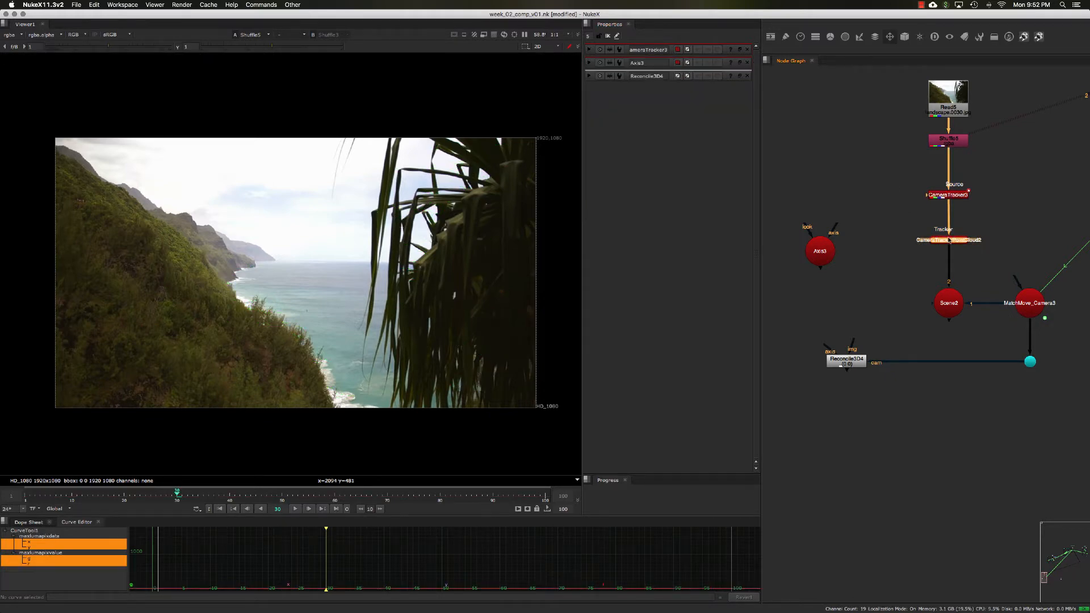
# Step: View the Scene2 point cloud in the viewer, toggling between 2D and 3D, then view the Shuffle plate
pyautogui.scroll(1, 950, 252)
pyautogui.scroll(-1, 950, 253)
pyautogui.moveTo(913, 268); pyautogui.dragTo(909, 265, button='middle')
pyautogui.moveTo(909, 264); pyautogui.dragTo(978, 337)
pyautogui.press('1')
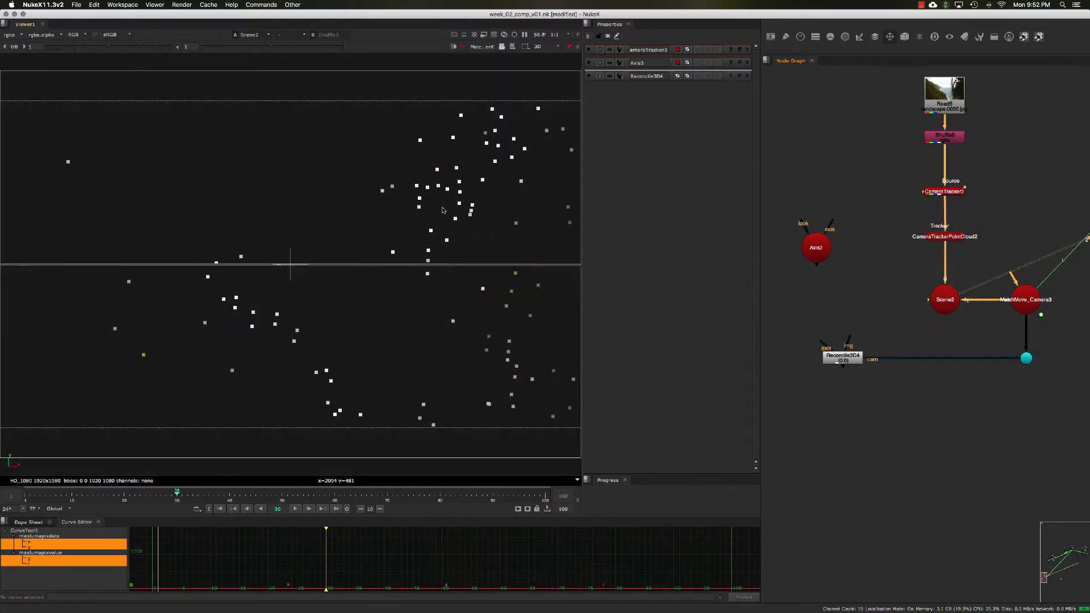
pyautogui.press('Tab')
pyautogui.press('Tab')
pyautogui.press('Tab')
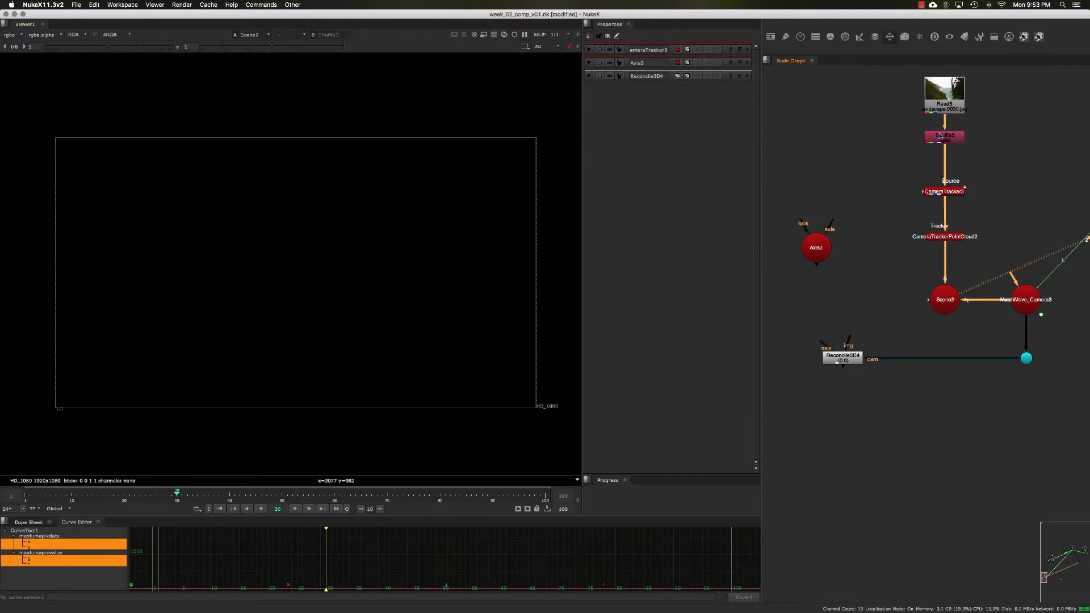
pyautogui.click(944, 136)
pyautogui.press('1')
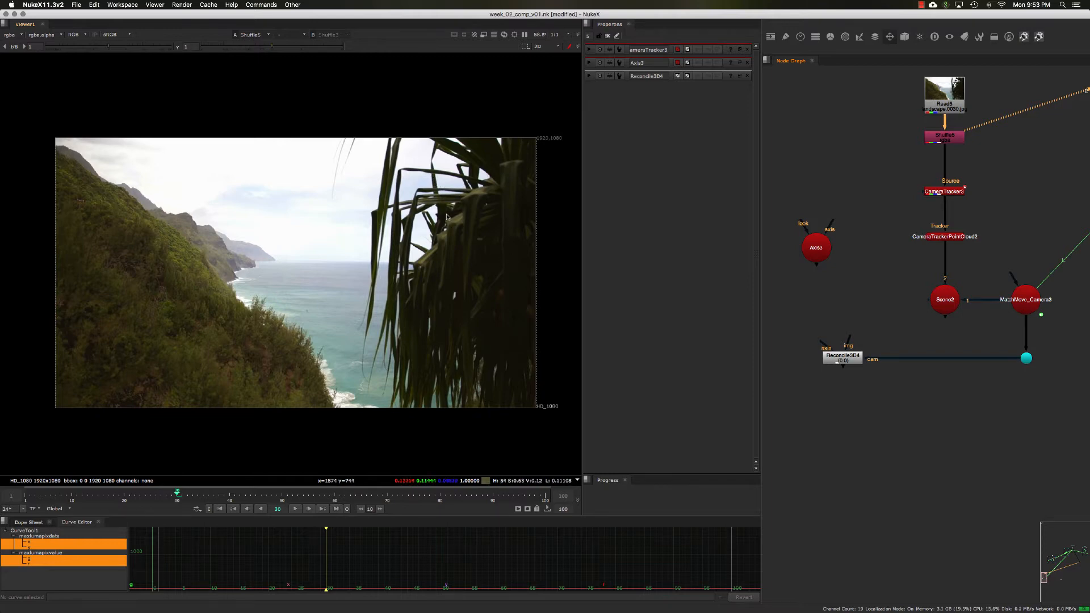
# Step: View the 3D scene through the matchmove camera
pyautogui.press('Tab')
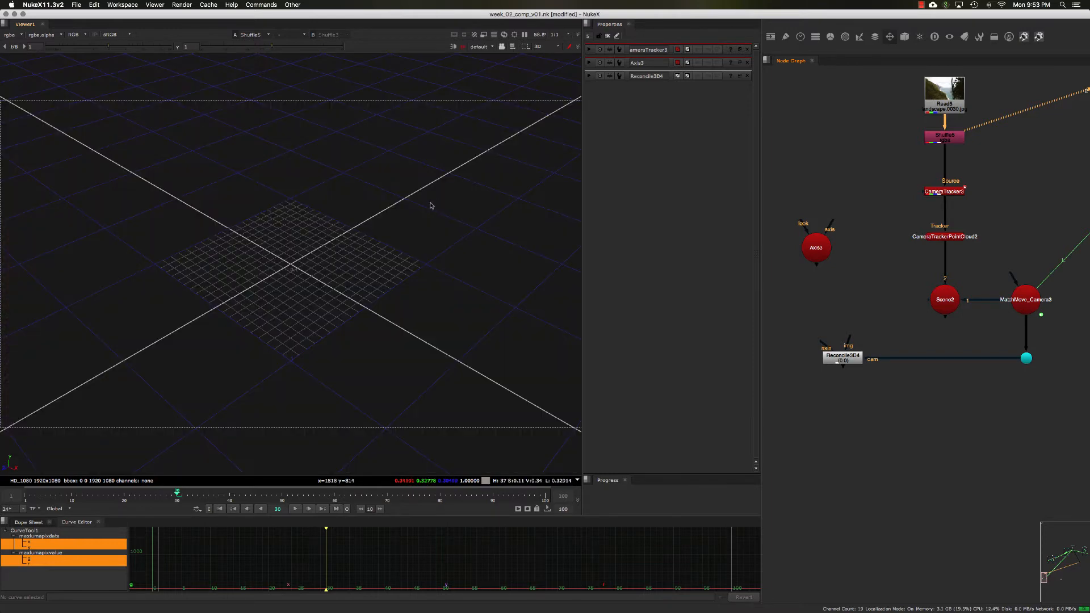
pyautogui.press('1')
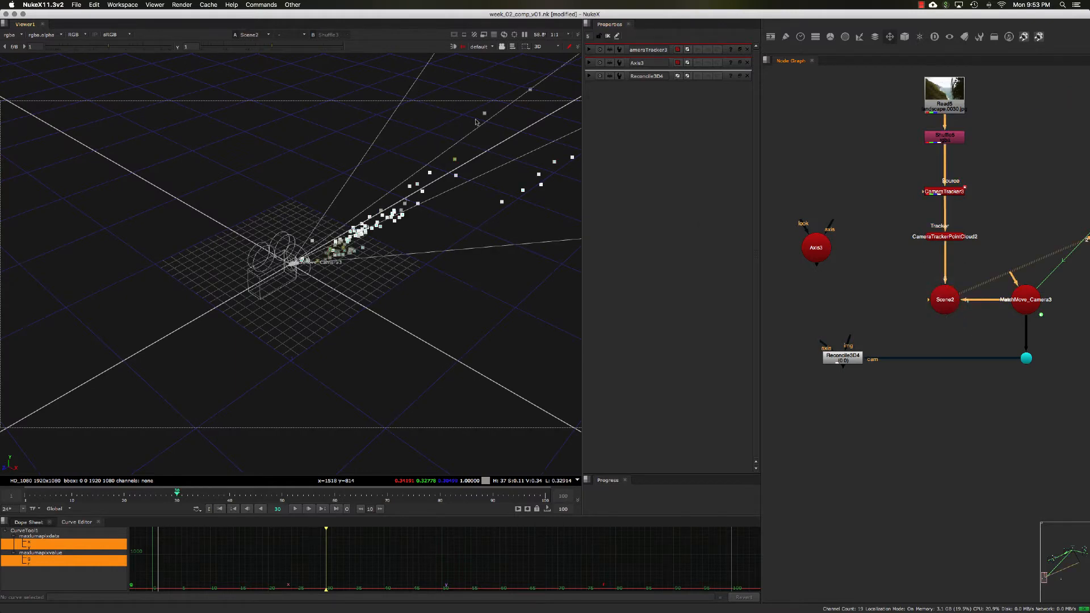
pyautogui.click(480, 47)
pyautogui.click(494, 60)
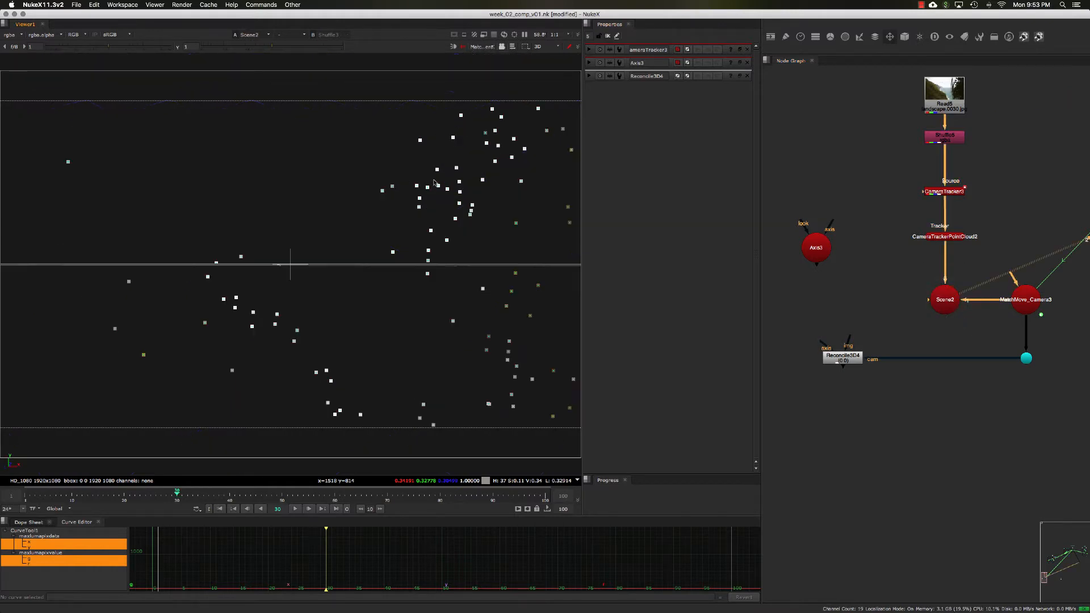
pyautogui.click(456, 170)
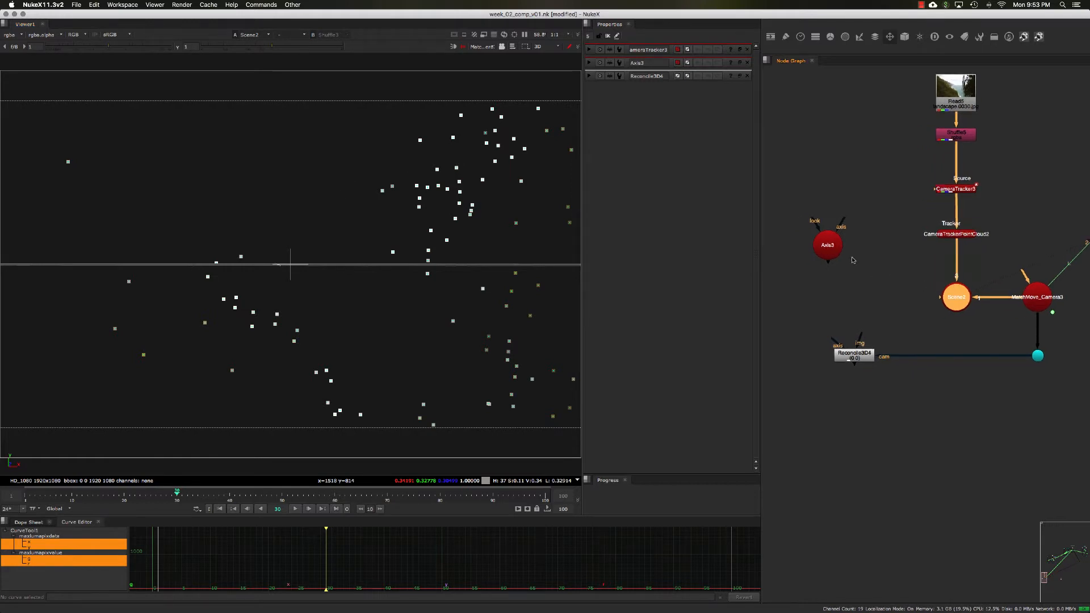
# Step: Open the Axis3 properties and switch the viewer to vertex selection
pyautogui.doubleClick(834, 252)
pyautogui.moveTo(843, 272); pyautogui.dragTo(845, 271, button='middle')
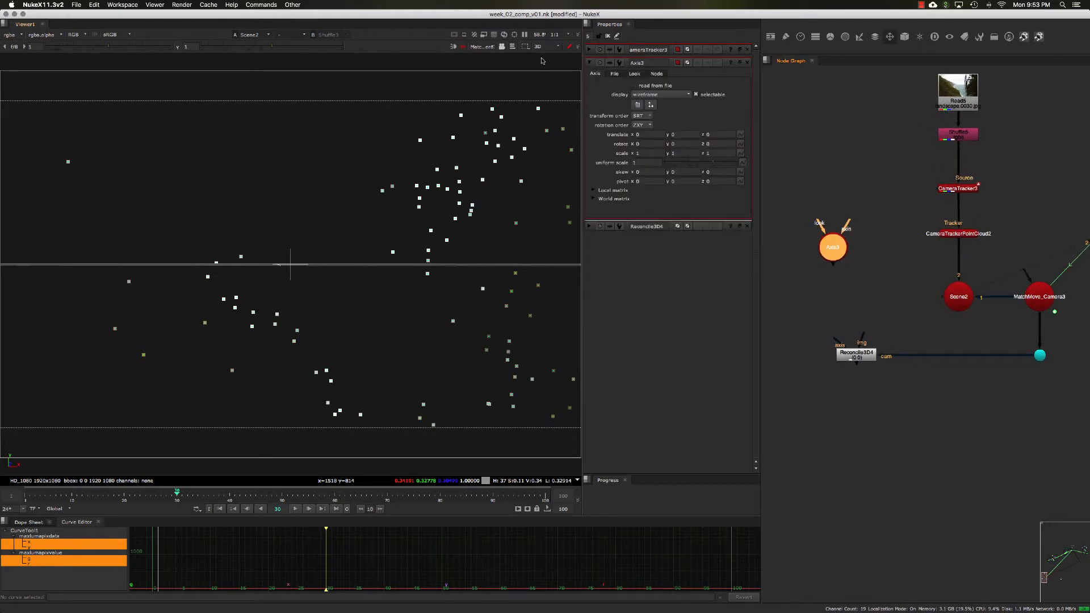
pyautogui.click(512, 47)
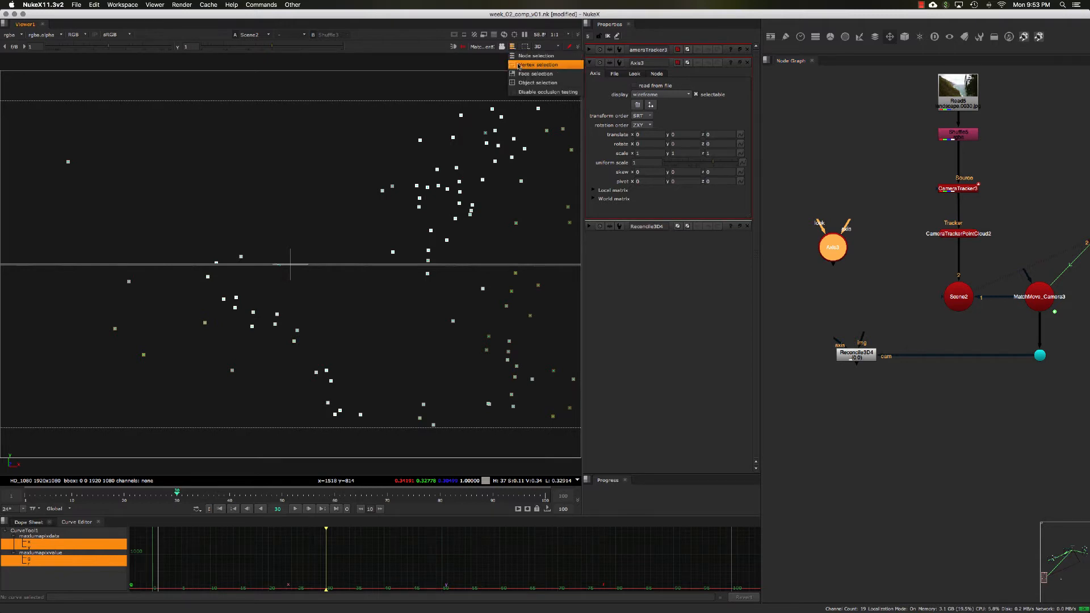
pyautogui.click(518, 67)
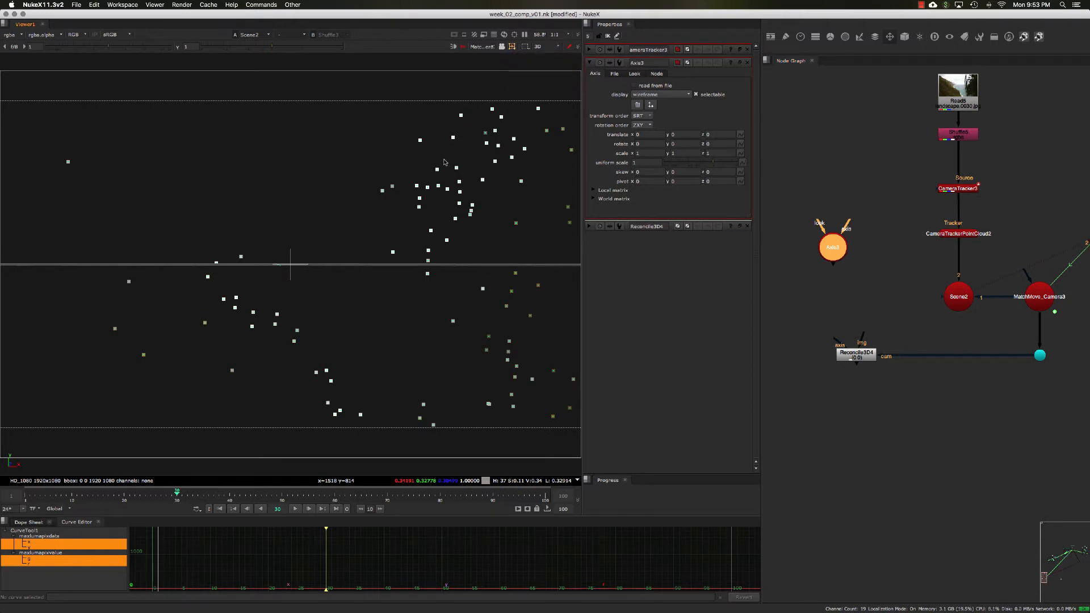
# Step: Select a point on the palm leaves and match the Axis to the selection position
pyautogui.moveTo(448, 159); pyautogui.dragTo(463, 170)
pyautogui.moveTo(126, 184); pyautogui.dragTo(55, 145)
pyautogui.moveTo(248, 226); pyautogui.dragTo(262, 263)
pyautogui.moveTo(445, 153); pyautogui.dragTo(467, 177)
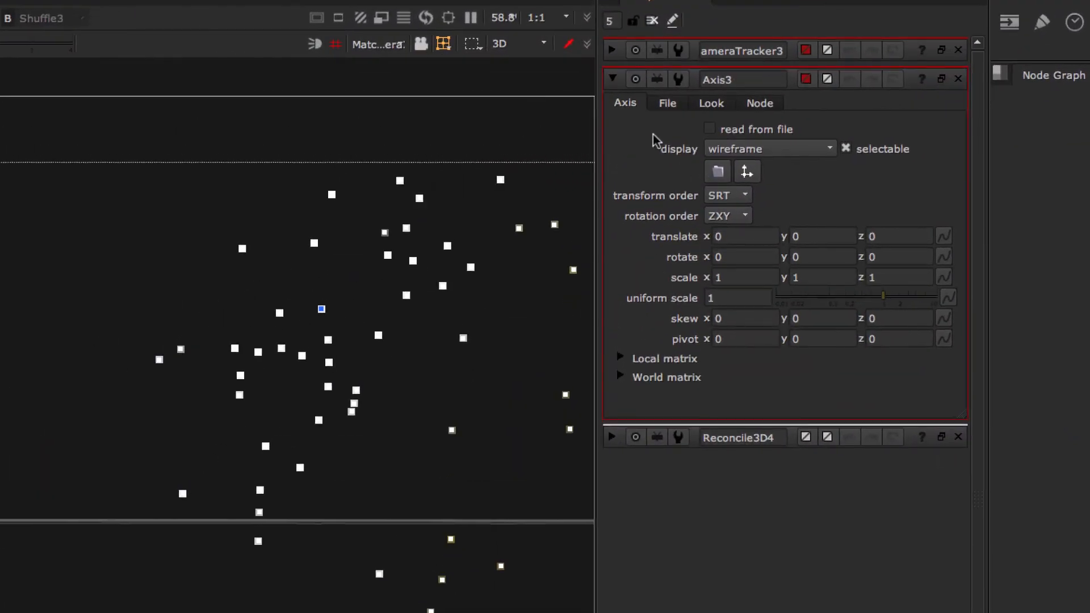
pyautogui.click(748, 172)
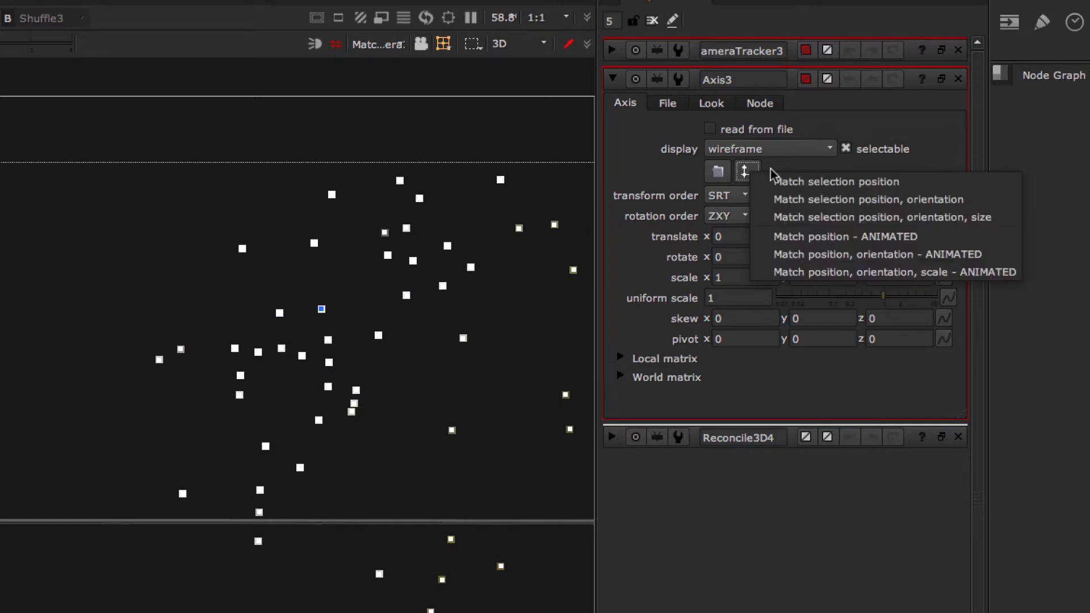
pyautogui.click(803, 183)
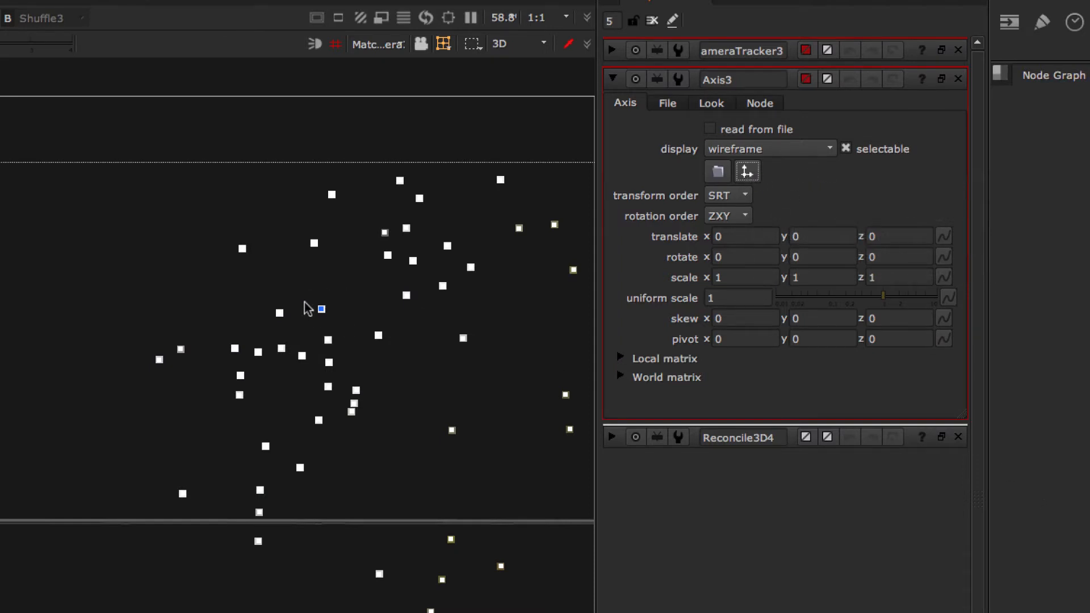
pyautogui.click(746, 171)
pyautogui.click(774, 183)
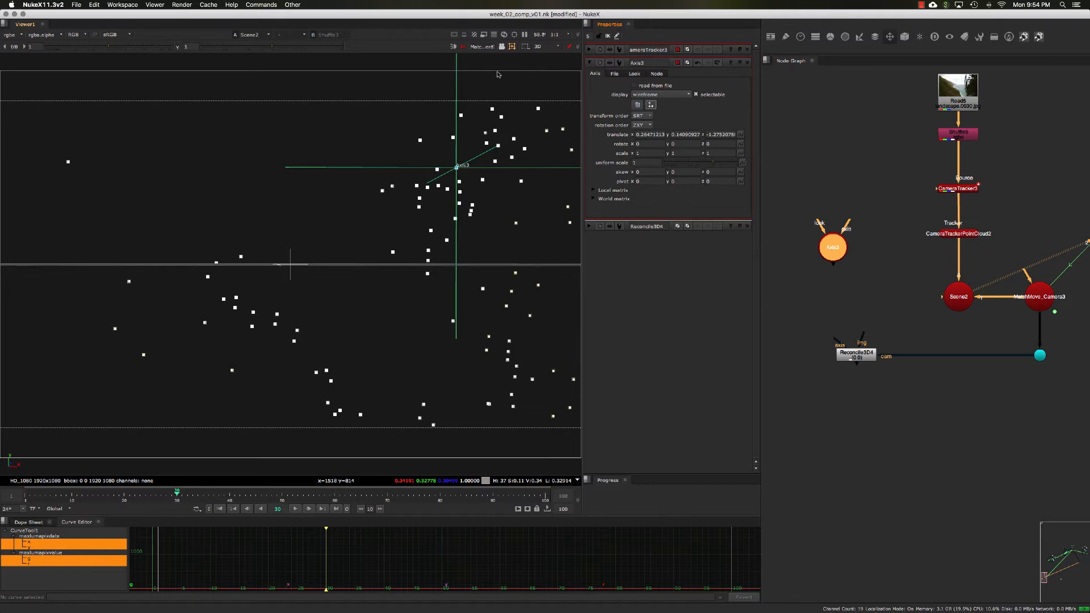
# Step: Switch the viewer back to node selection and return to viewing the Shuffle plate in 2D
pyautogui.click(513, 48)
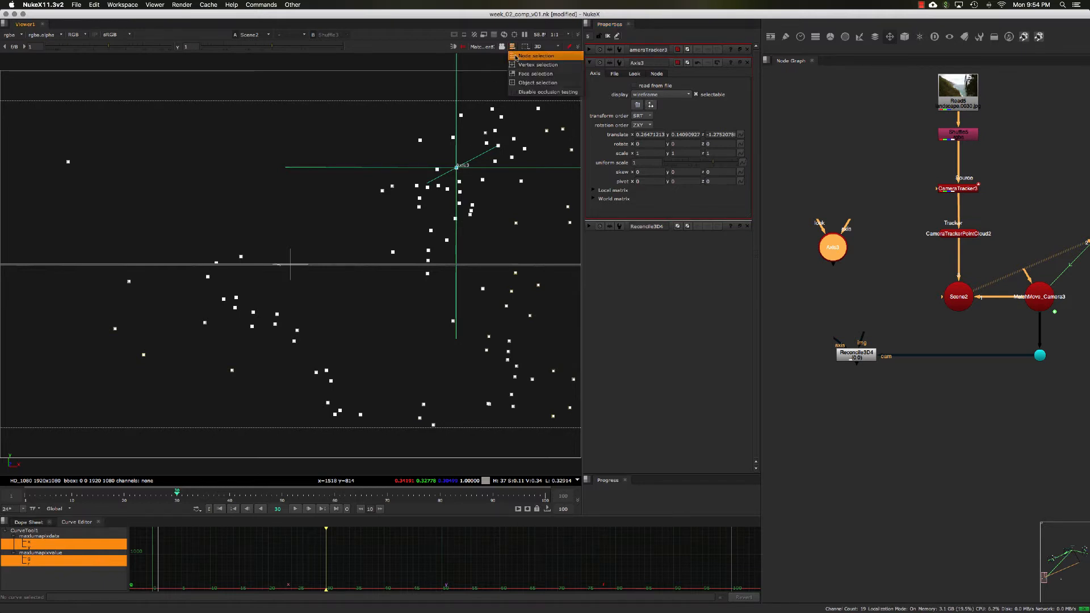
pyautogui.click(531, 52)
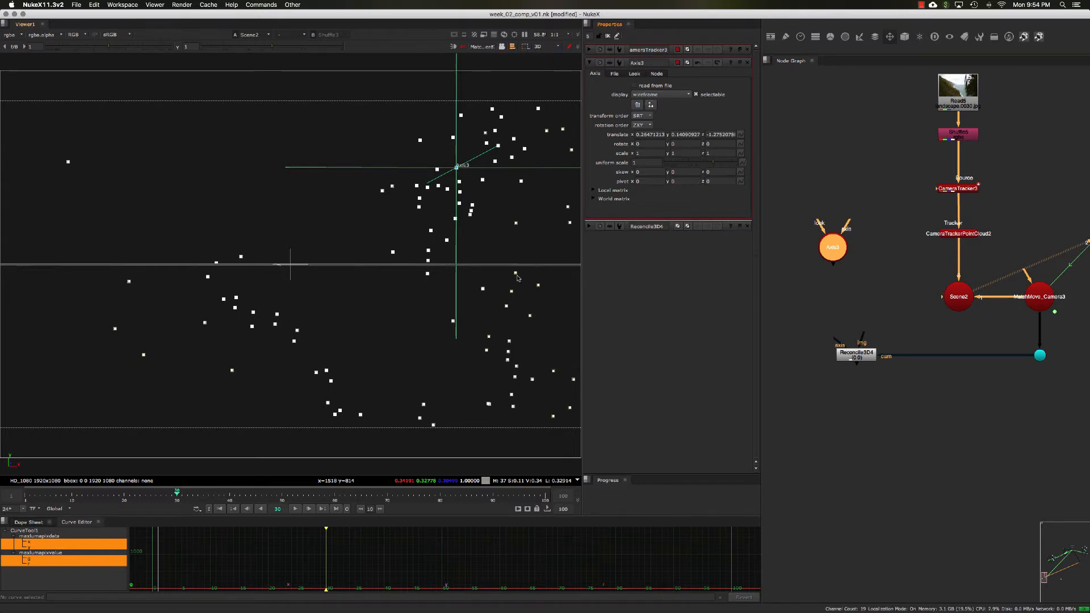
pyautogui.press('Tab')
pyautogui.click(956, 134)
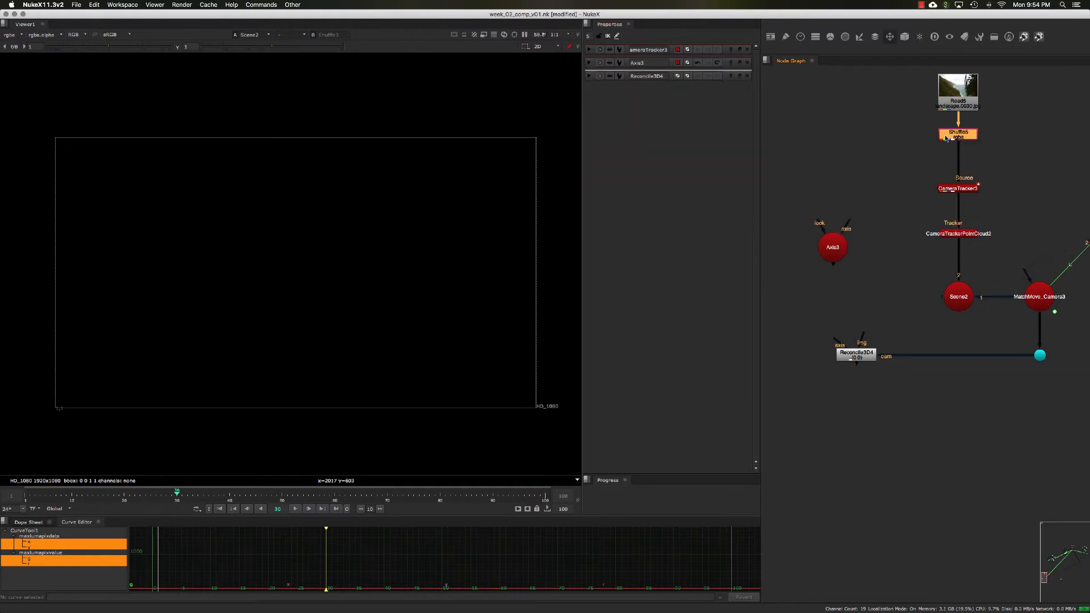
# Step: Open the Axis3 node and connect it to the Reconcile3D node's axis input
pyautogui.press('1')
pyautogui.doubleClick(837, 249)
pyautogui.moveTo(853, 264); pyautogui.dragTo(867, 233, button='middle')
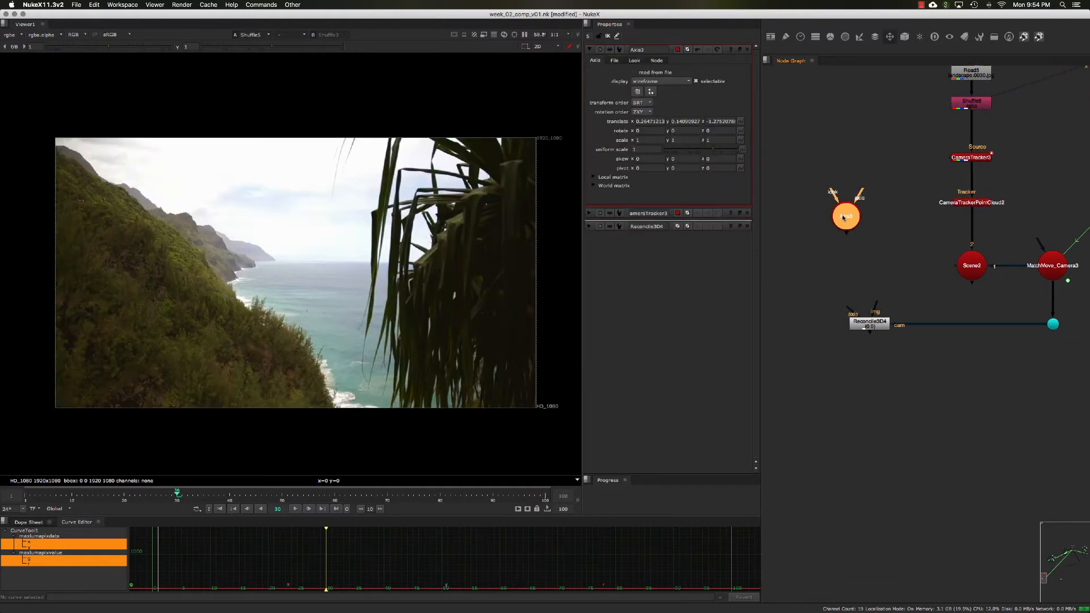
pyautogui.moveTo(841, 216); pyautogui.dragTo(837, 219)
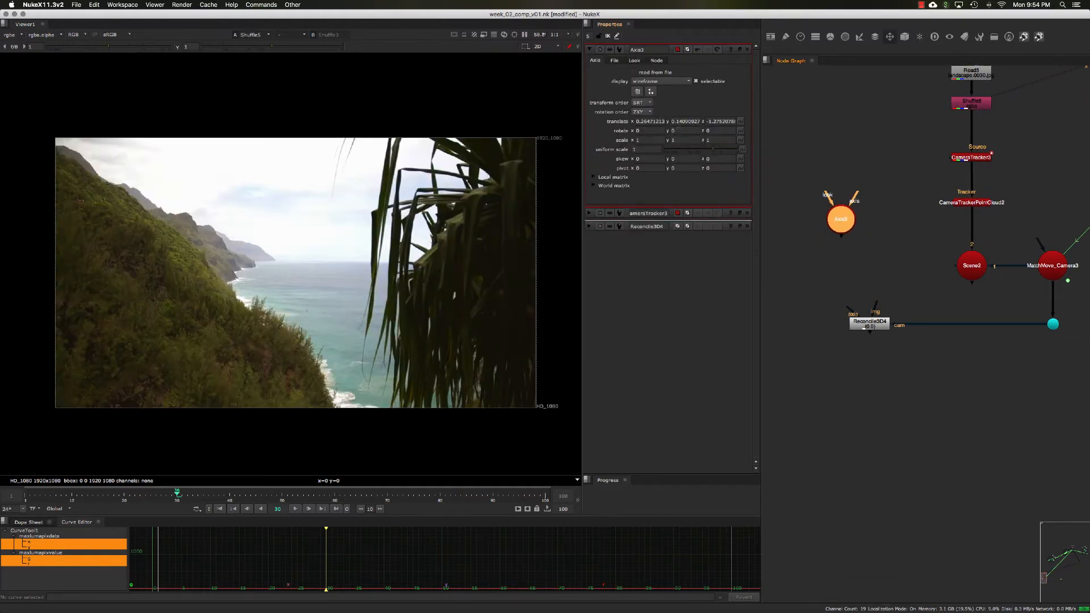
pyautogui.moveTo(813, 221); pyautogui.dragTo(817, 207, button='middle')
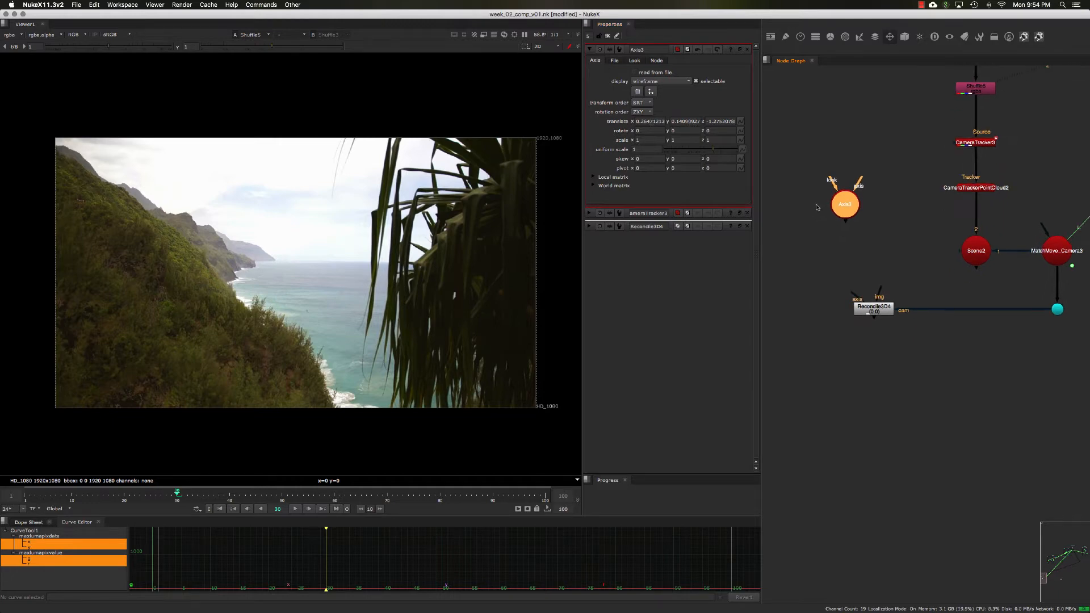
pyautogui.moveTo(860, 297); pyautogui.dragTo(791, 309)
pyautogui.moveTo(842, 271); pyautogui.dragTo(837, 268, button='middle')
pyautogui.click(838, 269)
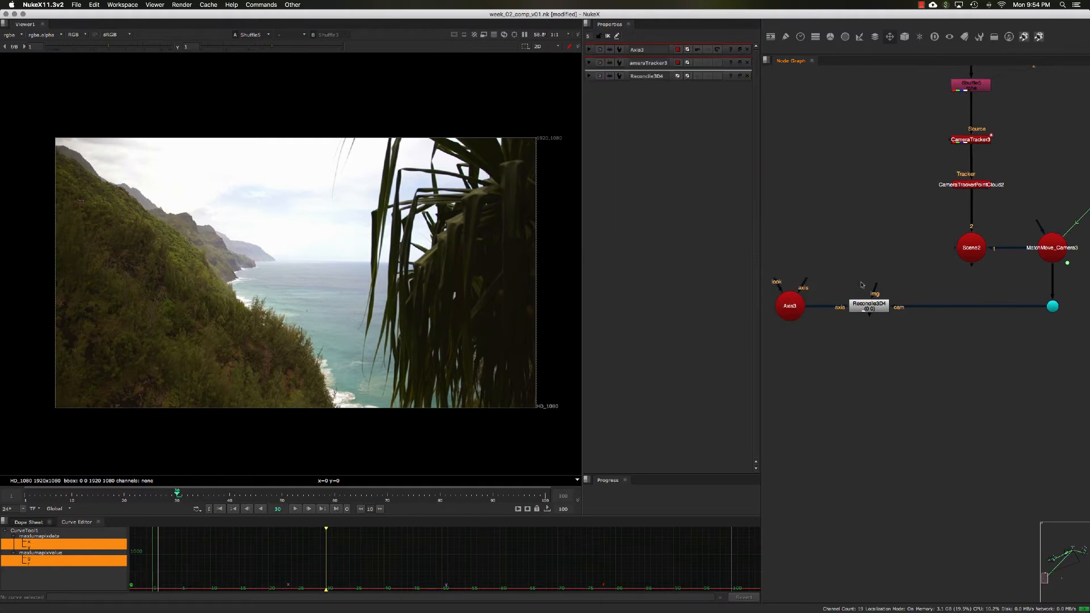
# Step: Create a Constant node and connect it to the Reconcile3D node's img input
pyautogui.moveTo(876, 289); pyautogui.dragTo(875, 234)
pyautogui.moveTo(884, 222); pyautogui.dragTo(875, 234, button='middle')
pyautogui.moveTo(870, 296); pyautogui.dragTo(853, 248)
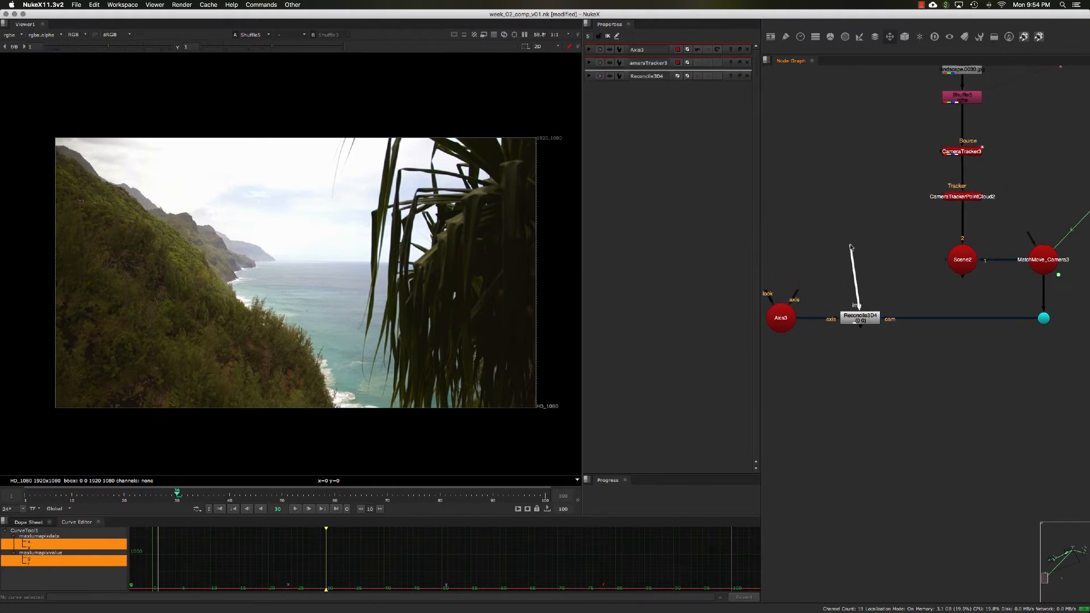
pyautogui.moveTo(862, 251); pyautogui.dragTo(862, 259, button='middle')
pyautogui.moveTo(861, 259); pyautogui.dragTo(859, 255)
pyautogui.moveTo(868, 246); pyautogui.dragTo(870, 253, button='middle')
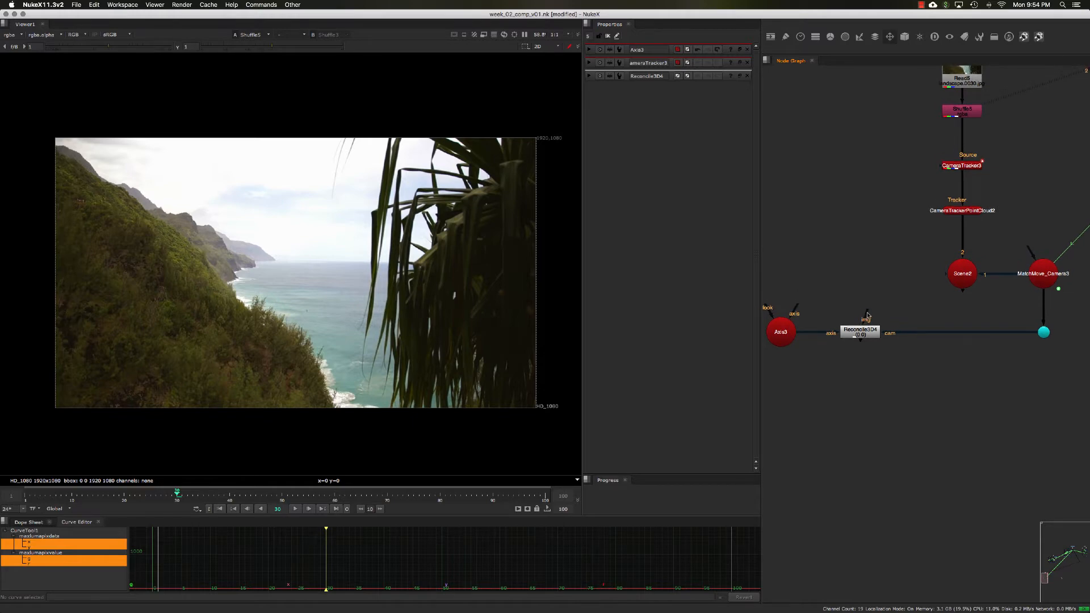
pyautogui.moveTo(865, 314); pyautogui.dragTo(849, 238)
pyautogui.press('Tab')
pyautogui.write('c')
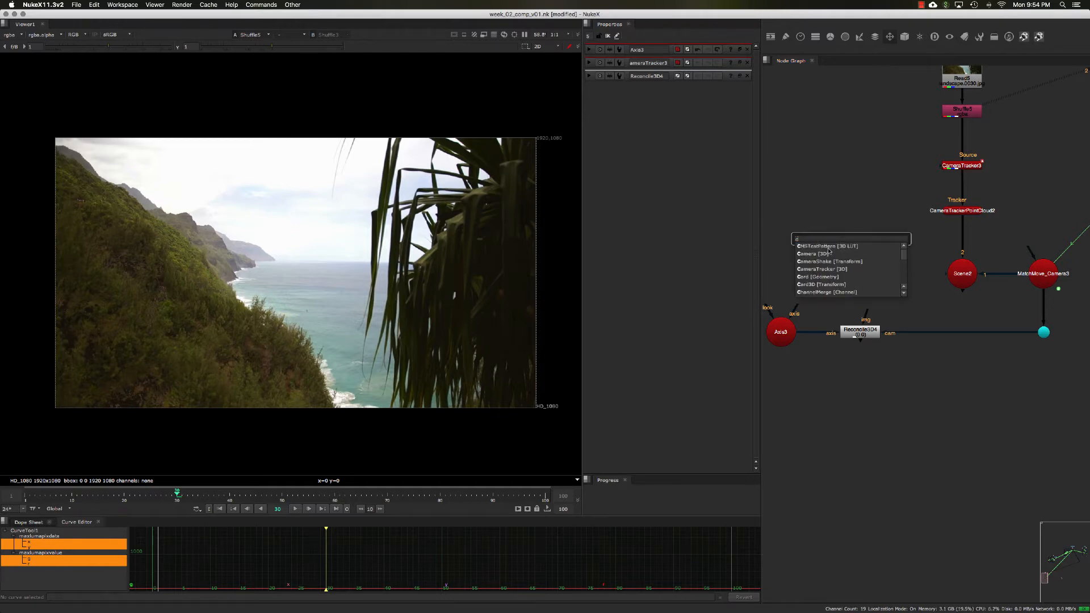
pyautogui.write('onst')
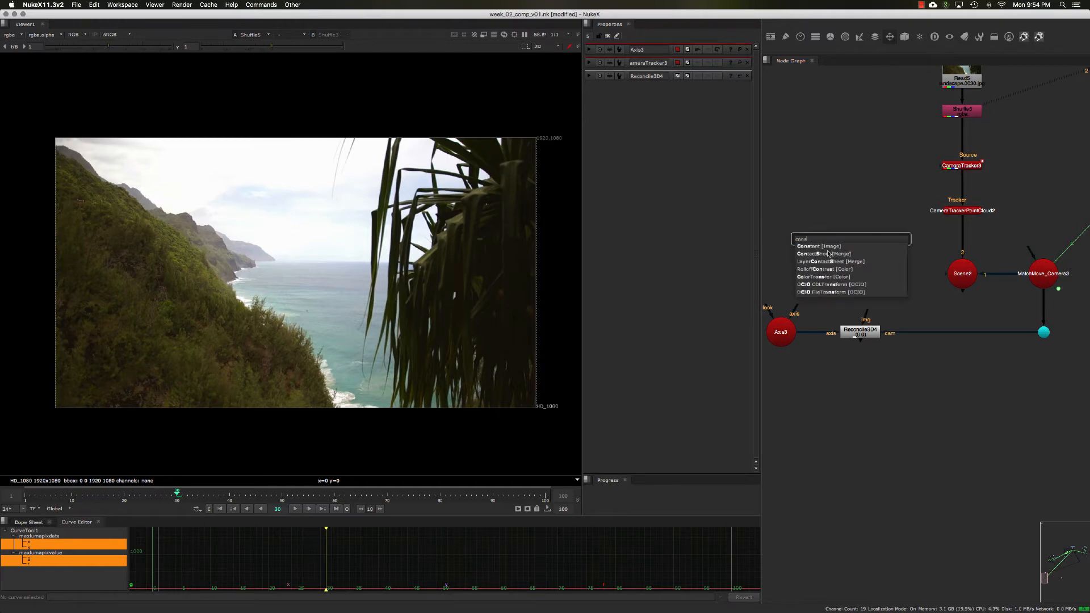
pyautogui.press('Return')
pyautogui.moveTo(869, 316); pyautogui.dragTo(864, 270)
pyautogui.moveTo(891, 212); pyautogui.dragTo(889, 225, button='middle')
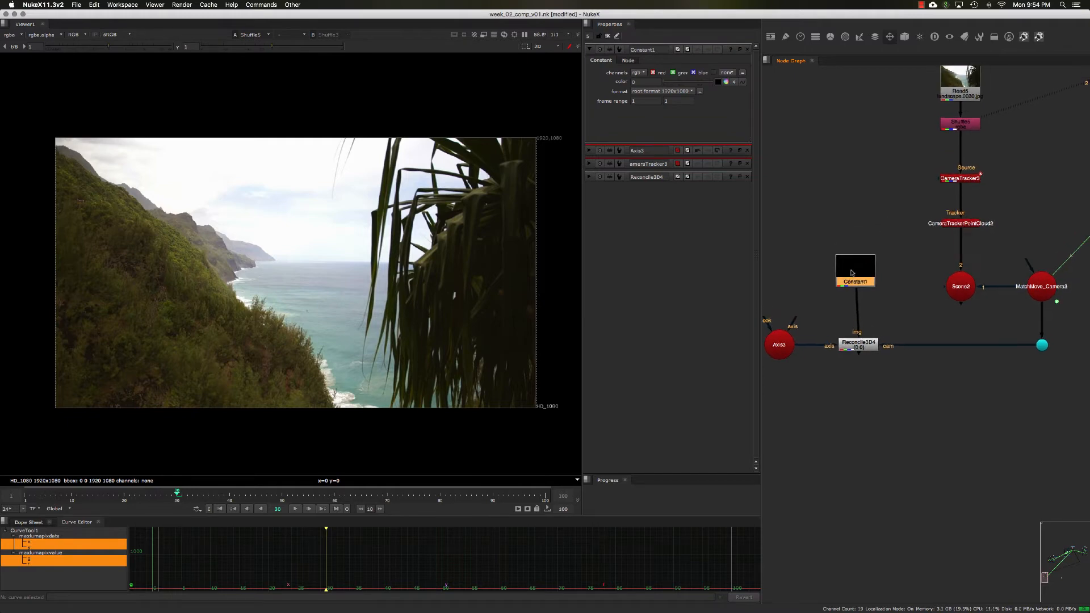
pyautogui.moveTo(848, 274); pyautogui.dragTo(852, 274)
pyautogui.moveTo(854, 313); pyautogui.dragTo(853, 302, button='middle')
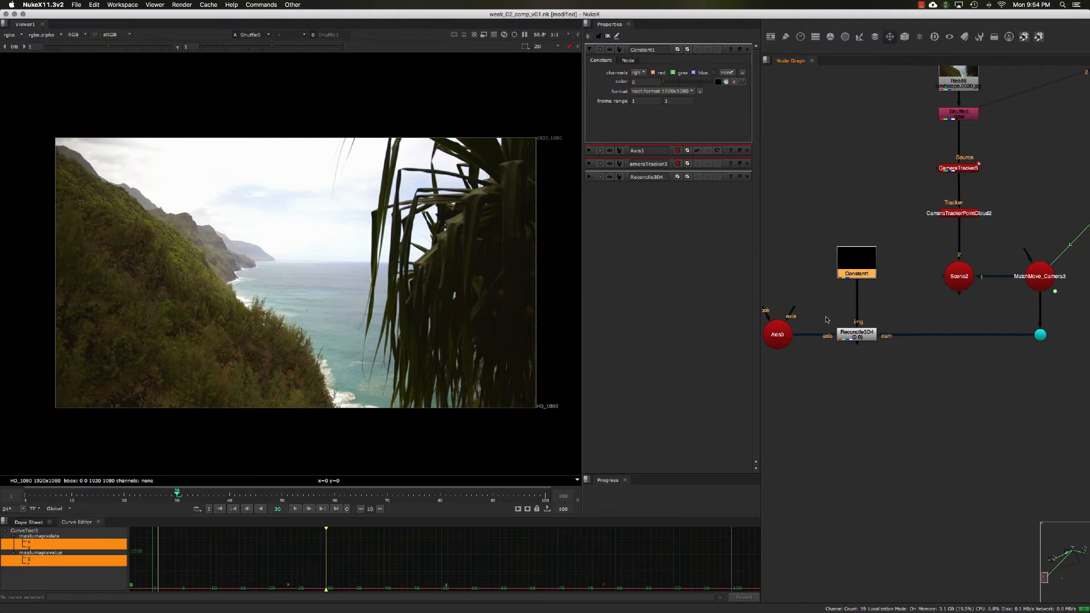
# Step: Tidy the node layout, placing the Constant node above the Reconcile3D node
pyautogui.moveTo(831, 312); pyautogui.dragTo(895, 367)
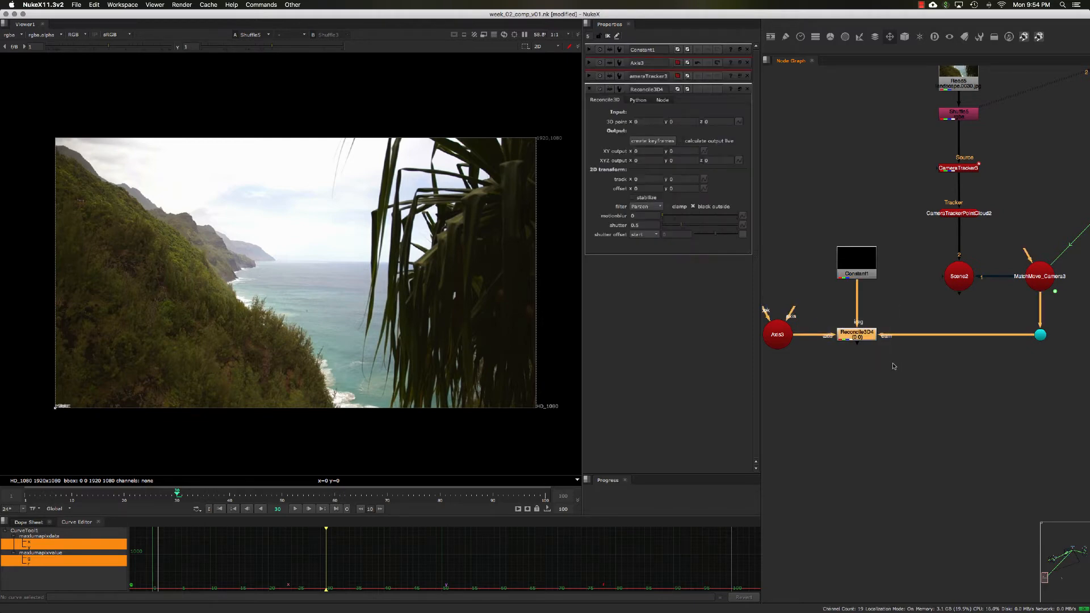
pyautogui.moveTo(889, 362); pyautogui.dragTo(861, 360, button='middle')
pyautogui.scroll(-1, 866, 360)
pyautogui.moveTo(782, 238); pyautogui.dragTo(895, 362)
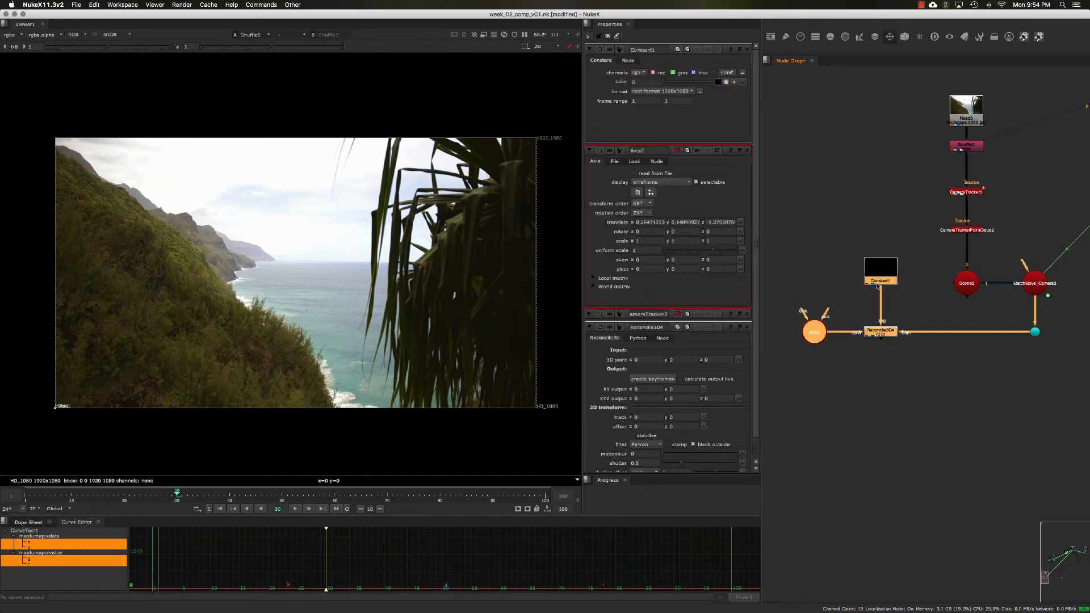
pyautogui.click(877, 287)
pyautogui.moveTo(877, 287); pyautogui.dragTo(886, 285)
pyautogui.moveTo(781, 232); pyautogui.dragTo(902, 374)
pyautogui.moveTo(890, 335); pyautogui.dragTo(862, 335)
pyautogui.click(860, 281)
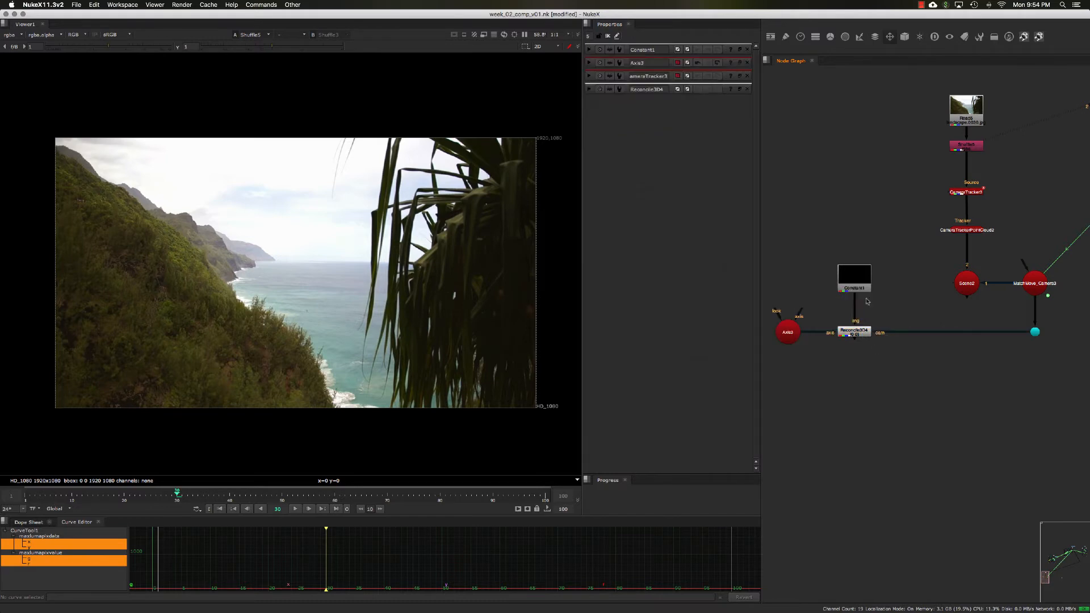
pyautogui.moveTo(862, 289); pyautogui.dragTo(864, 296)
pyautogui.moveTo(880, 307); pyautogui.dragTo(881, 305, button='middle')
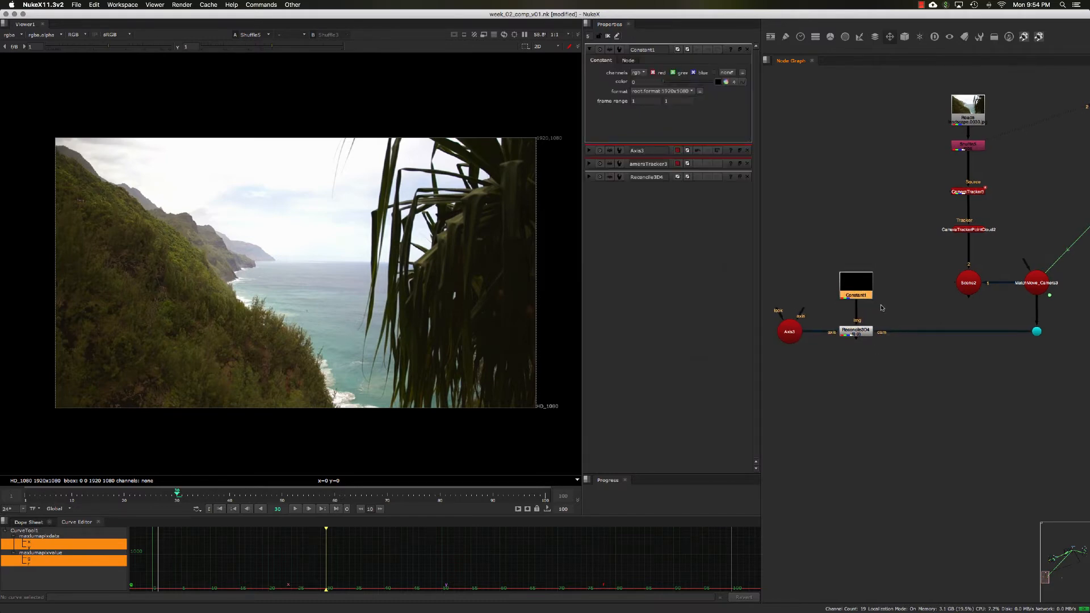
pyautogui.moveTo(865, 295); pyautogui.dragTo(865, 297)
pyautogui.moveTo(889, 303); pyautogui.dragTo(892, 296, button='middle')
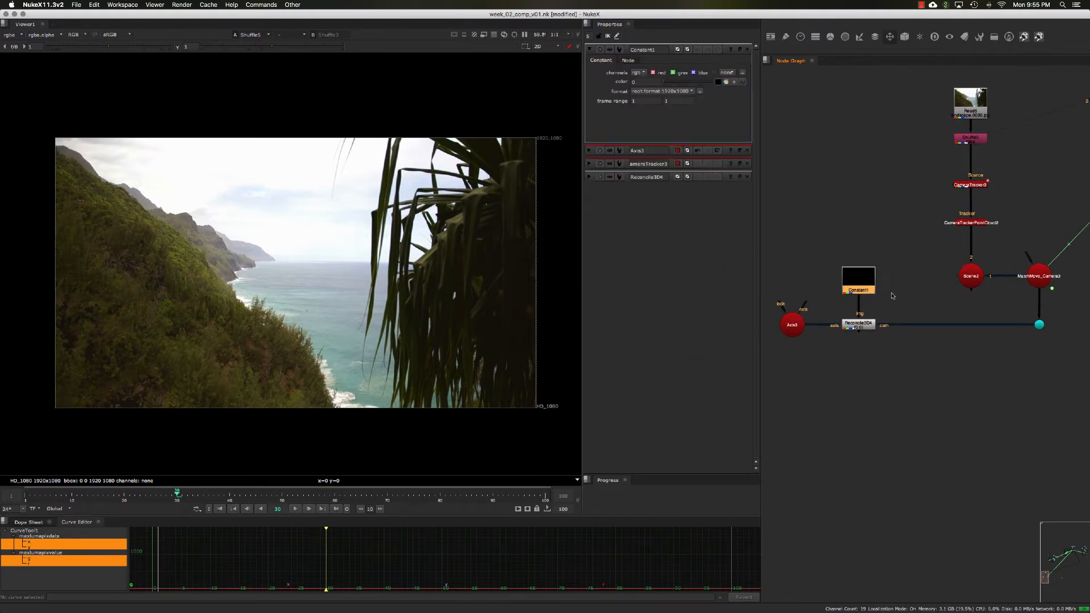
# Step: Open the Reconcile3D properties and create keyframes over the global frame range 1-100
pyautogui.doubleClick(790, 324)
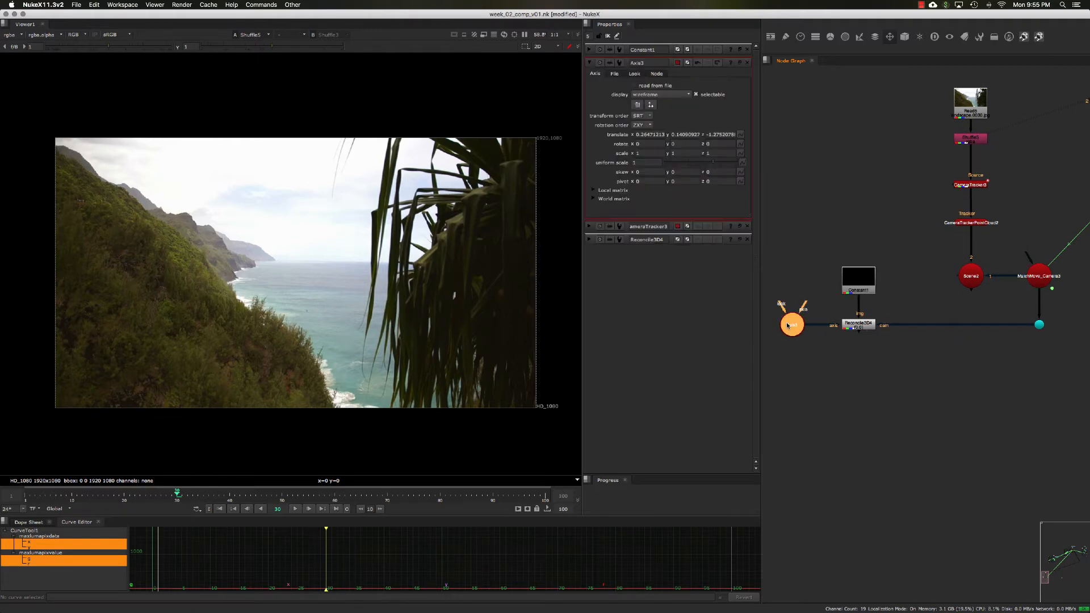
pyautogui.click(871, 284)
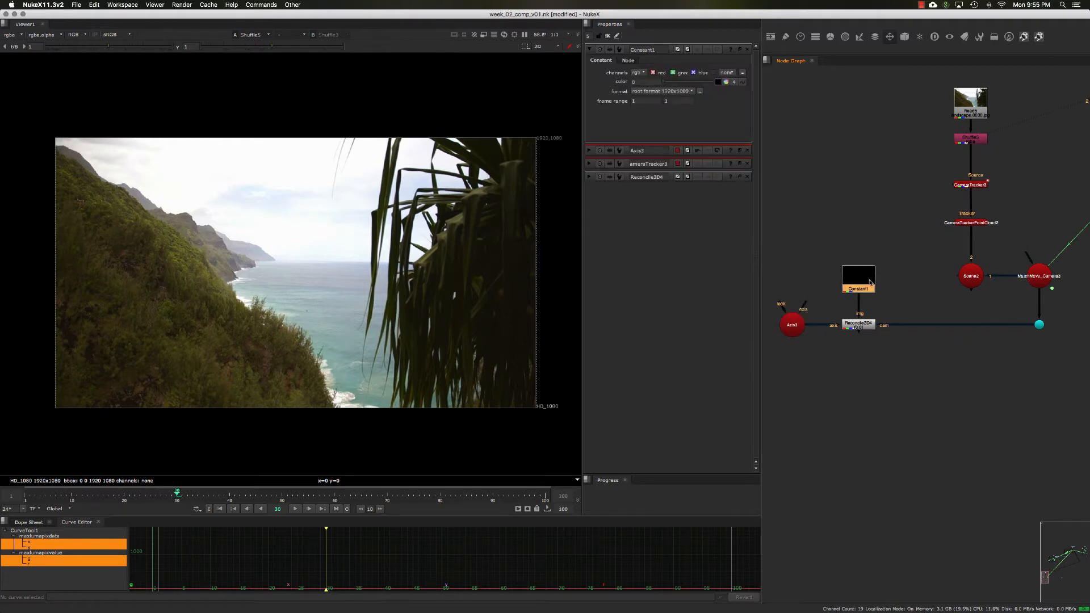
pyautogui.moveTo(896, 311); pyautogui.dragTo(899, 304, button='middle')
pyautogui.click(899, 305)
pyautogui.doubleClick(859, 319)
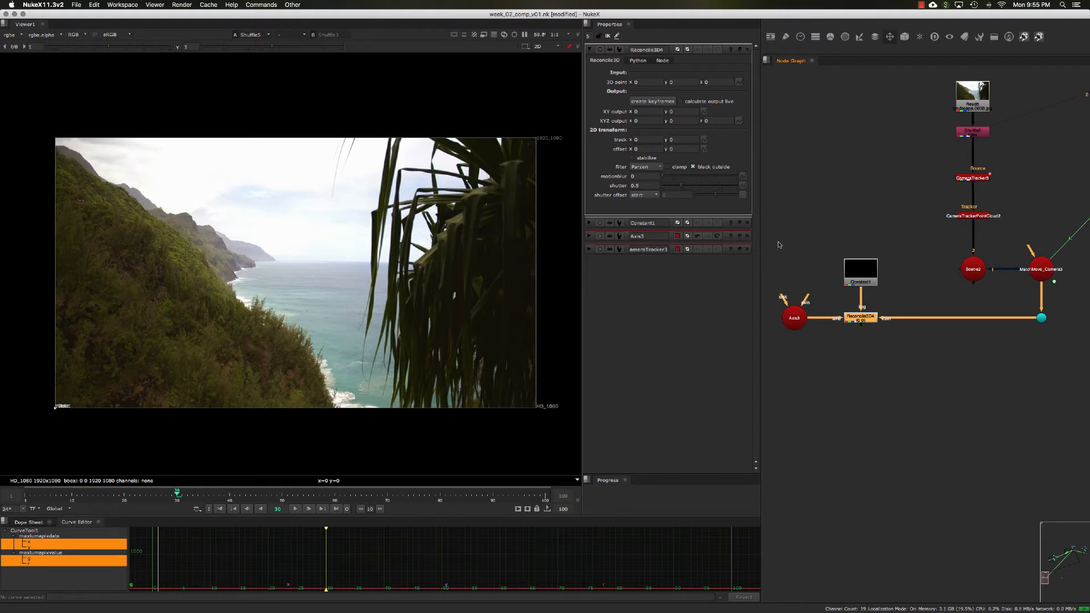
pyautogui.click(654, 102)
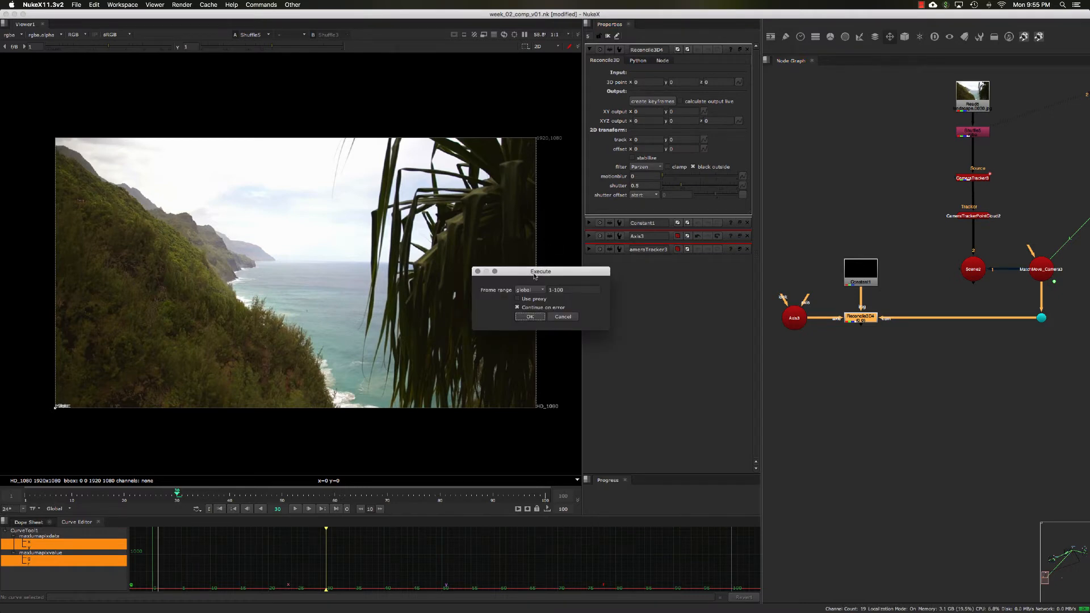
pyautogui.moveTo(543, 271); pyautogui.dragTo(547, 269)
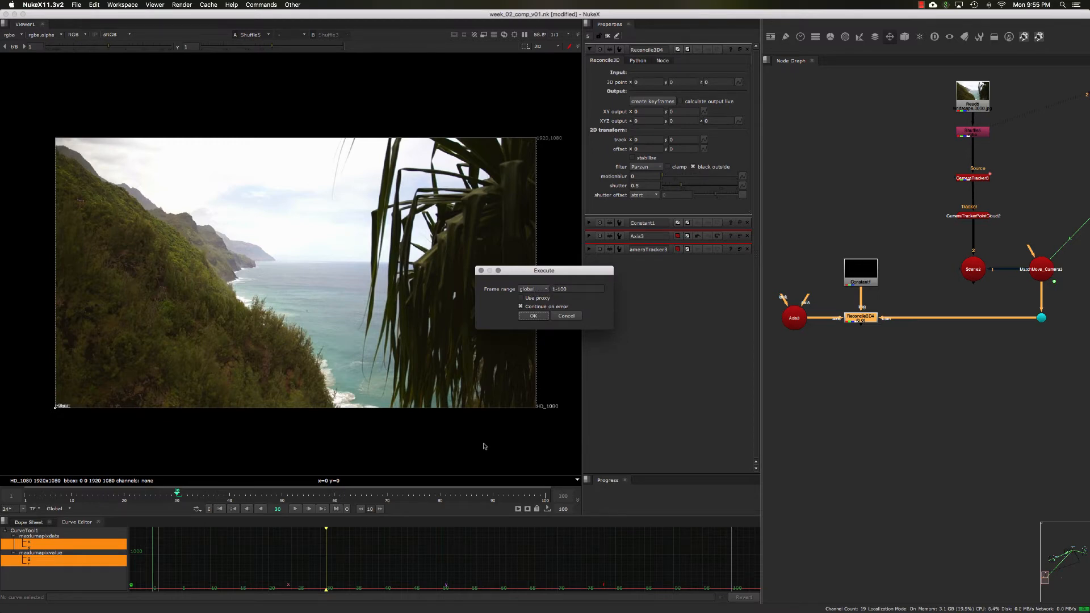
pyautogui.click(532, 316)
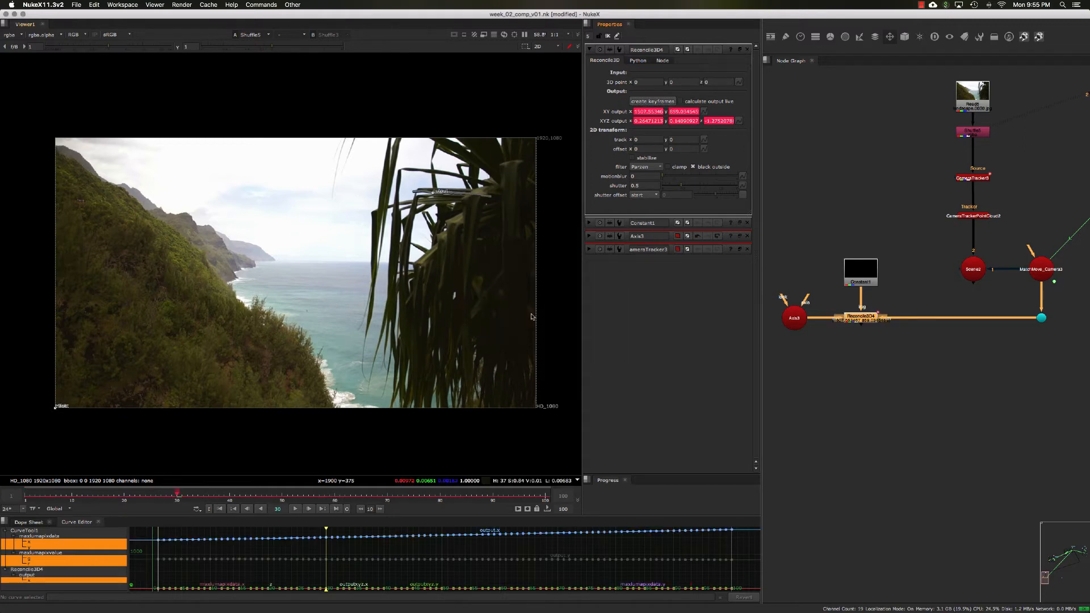
# Step: Zoom into the viewer and scrub through several frames to inspect the generated track path on the palm leaves
pyautogui.scroll(5, 453, 226)
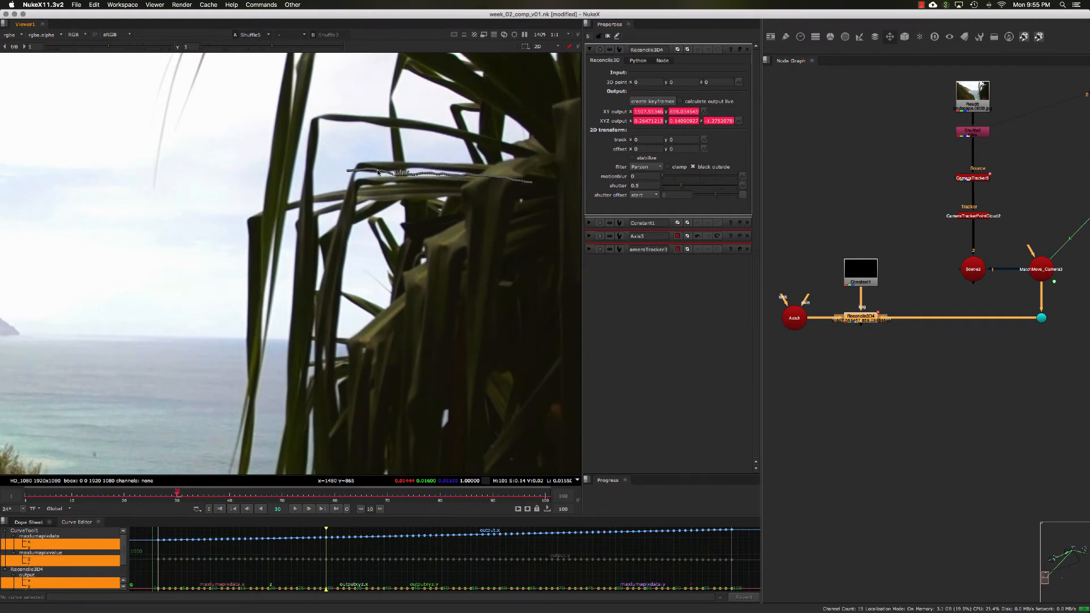
pyautogui.click(231, 496)
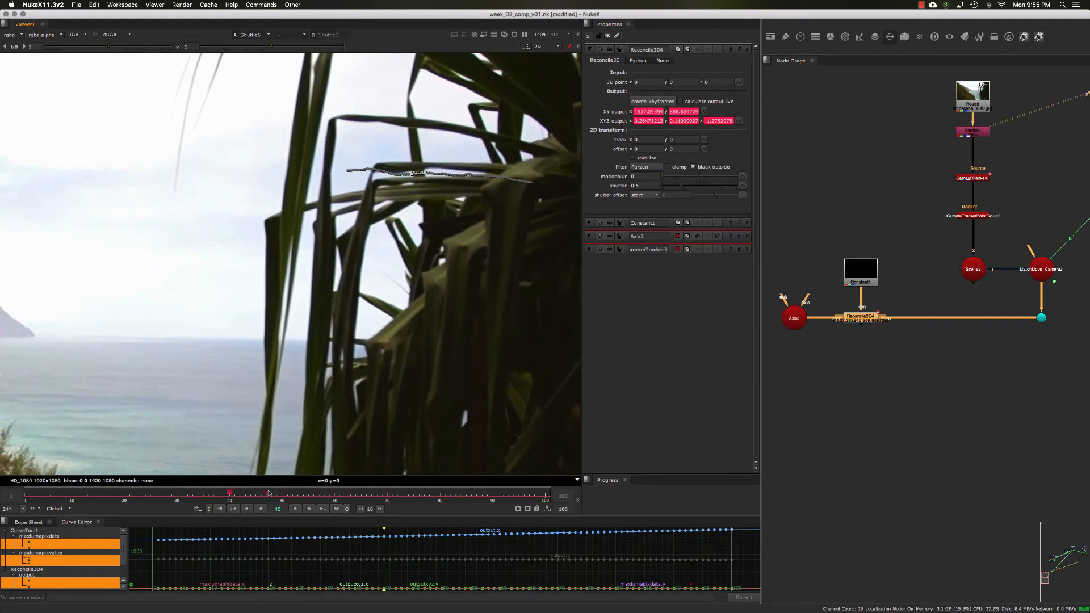
pyautogui.click(271, 495)
pyautogui.click(314, 497)
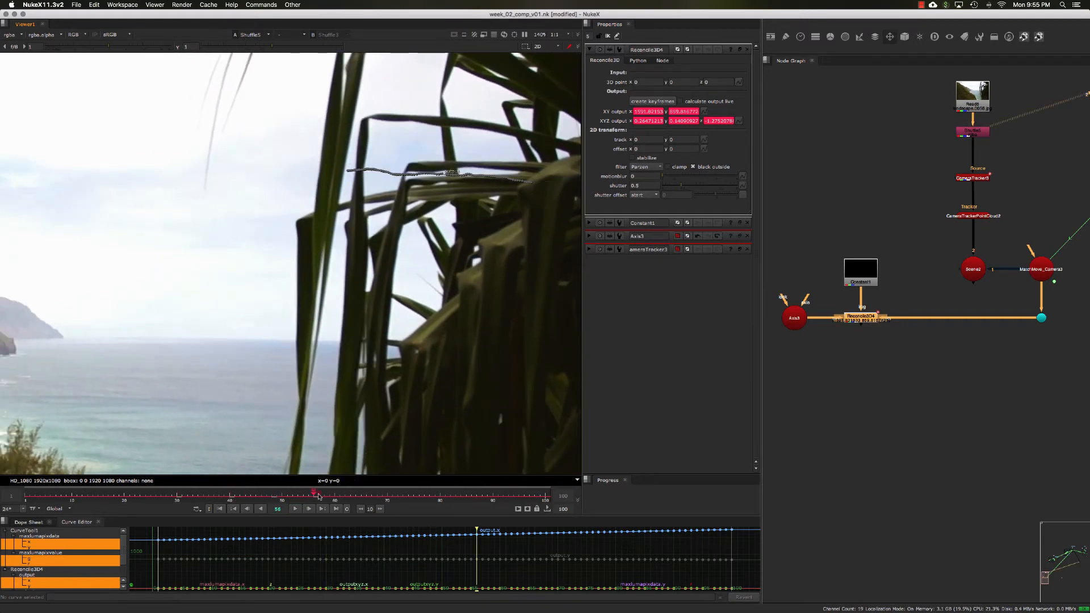
pyautogui.click(374, 497)
pyautogui.click(429, 497)
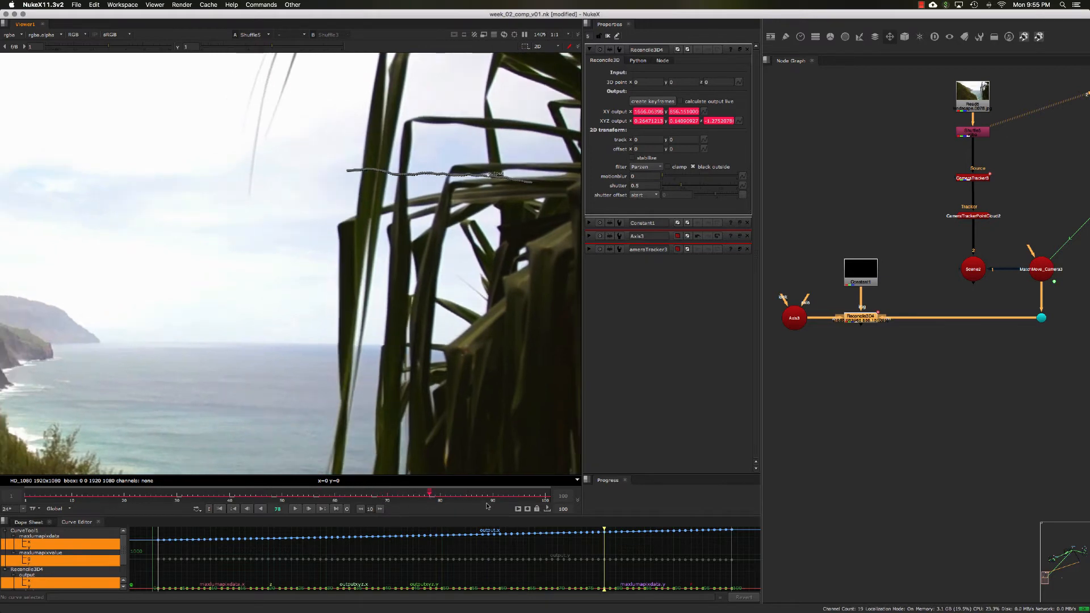
pyautogui.click(503, 496)
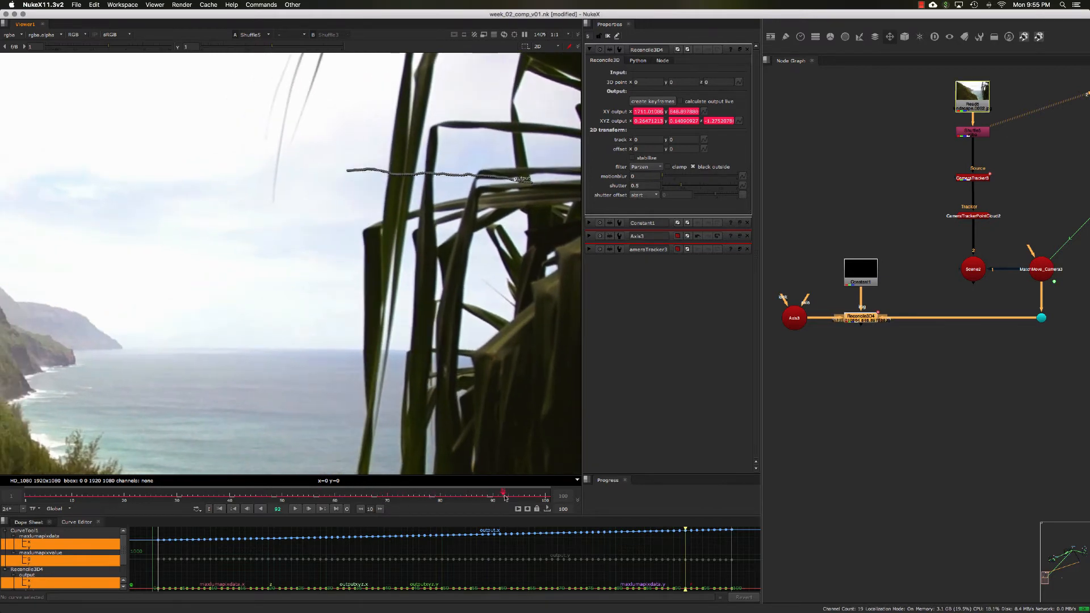
pyautogui.click(226, 509)
pyautogui.press('f')
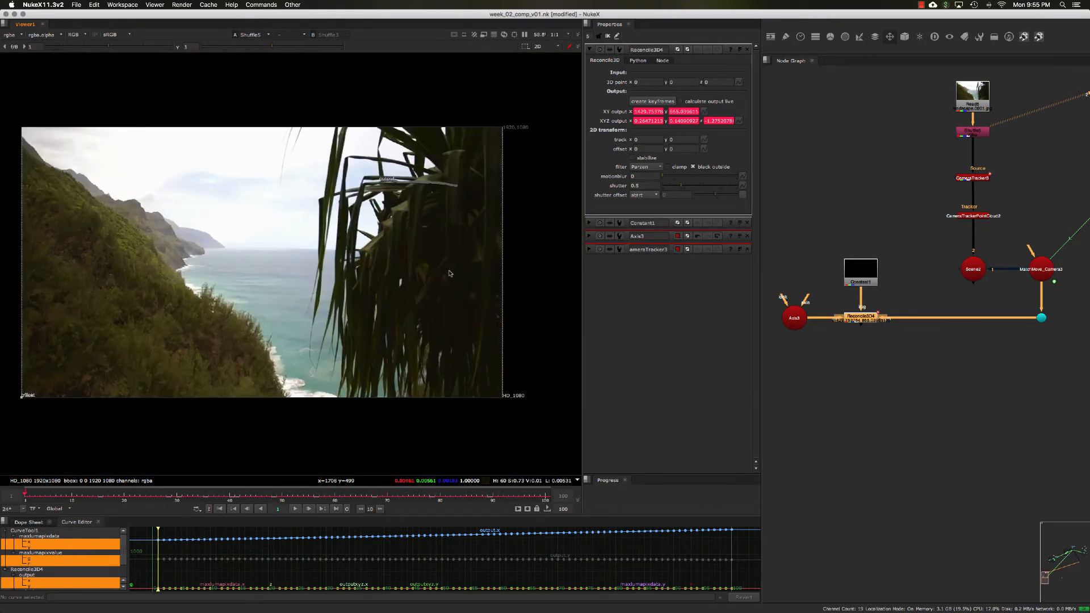
# Step: Add a VolumeRays node to the node graph
pyautogui.scroll(2, 449, 274)
pyautogui.click(869, 378)
pyautogui.press('Tab')
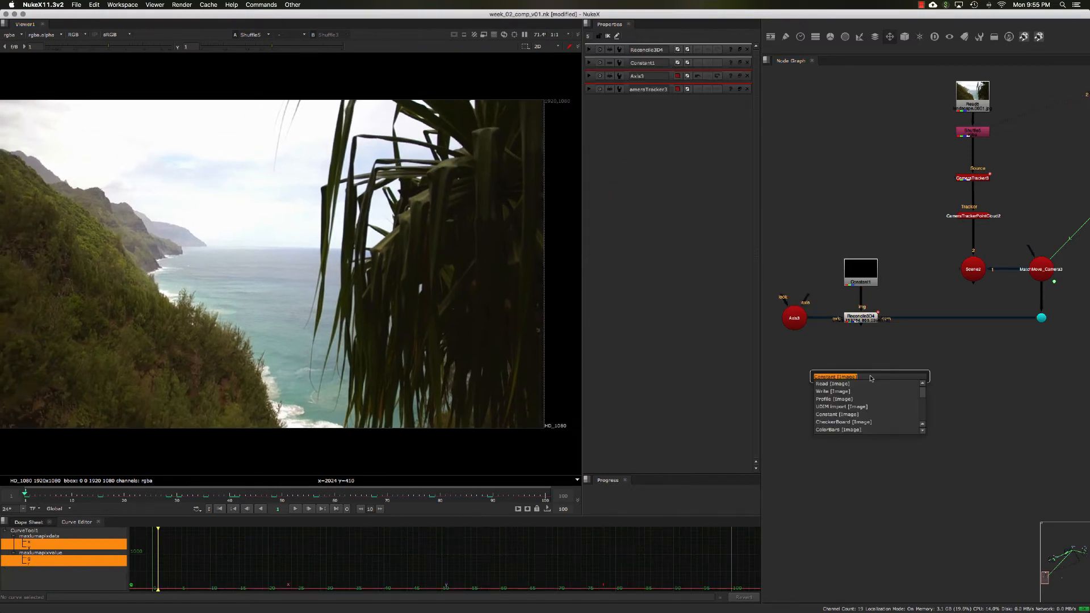
pyautogui.write('tra')
pyautogui.press('BackSpace')
pyautogui.press('BackSpace')
pyautogui.press('BackSpace')
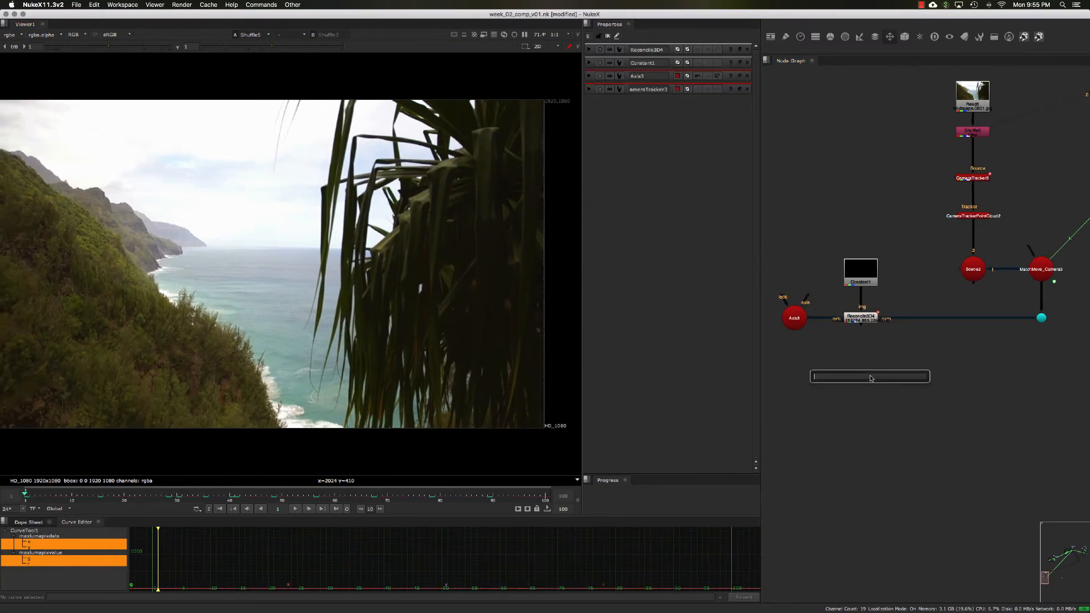
pyautogui.write('tra')
pyautogui.press('BackSpace')
pyautogui.press('BackSpace')
pyautogui.press('BackSpace')
pyautogui.write('vol')
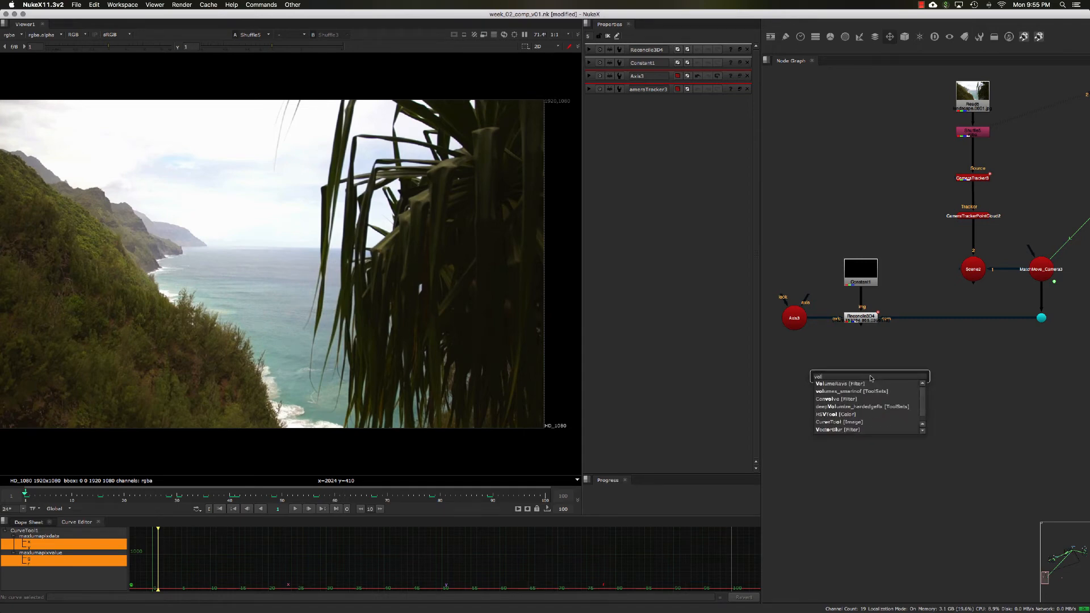
pyautogui.click(831, 385)
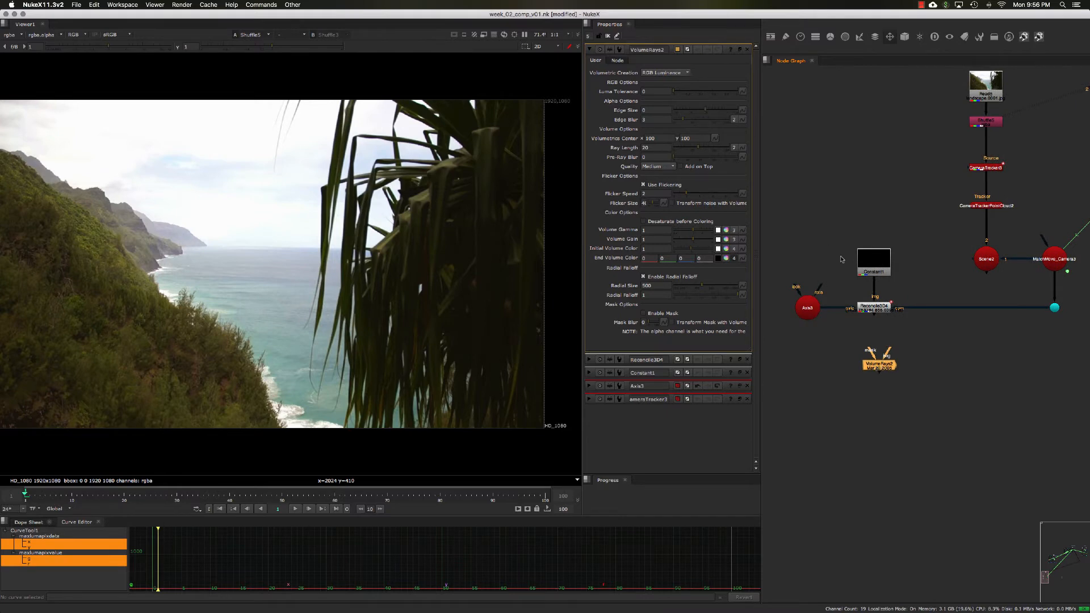
# Step: Position the VolumeRays node and connect its input to the Shuffle node's output
pyautogui.moveTo(842, 259); pyautogui.dragTo(878, 265, button='middle')
pyautogui.moveTo(817, 222); pyautogui.dragTo(953, 359)
pyautogui.moveTo(911, 315); pyautogui.dragTo(844, 317)
pyautogui.click(887, 343)
pyautogui.moveTo(924, 358); pyautogui.dragTo(1021, 128)
pyautogui.keyDown('ctrl'); pyautogui.moveTo(968, 249); pyautogui.dragTo(915, 128); pyautogui.keyUp('ctrl')
pyautogui.moveTo(939, 184); pyautogui.dragTo(921, 174, button='middle')
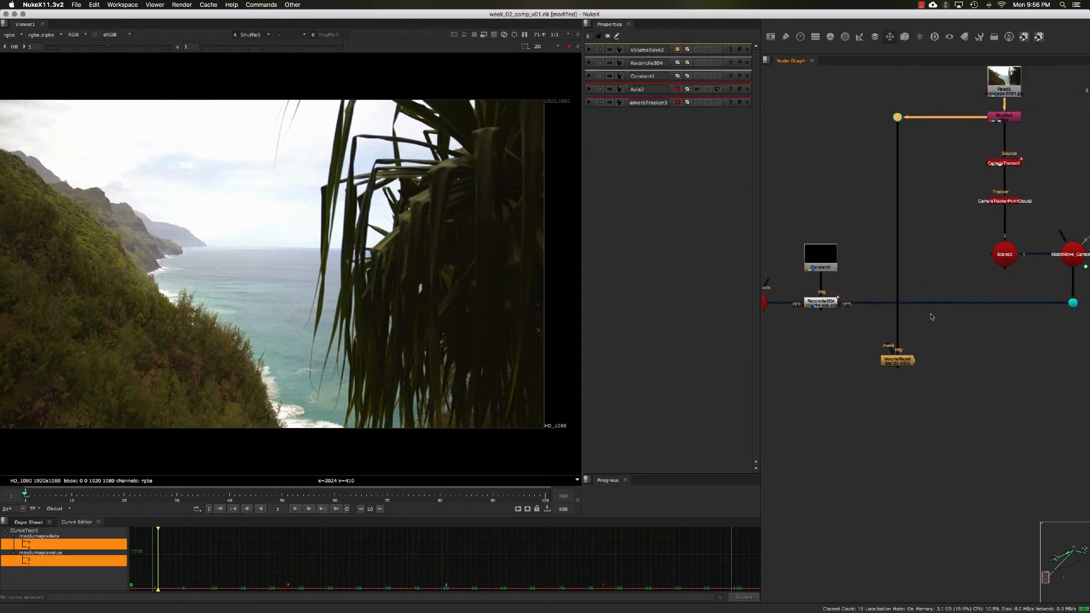
pyautogui.moveTo(1007, 385); pyautogui.dragTo(858, 333)
# Step: View the VolumeRays node's alpha channel in the viewer, zoomed out to the full frame
pyautogui.press('1')
pyautogui.scroll(-2, 352, 270)
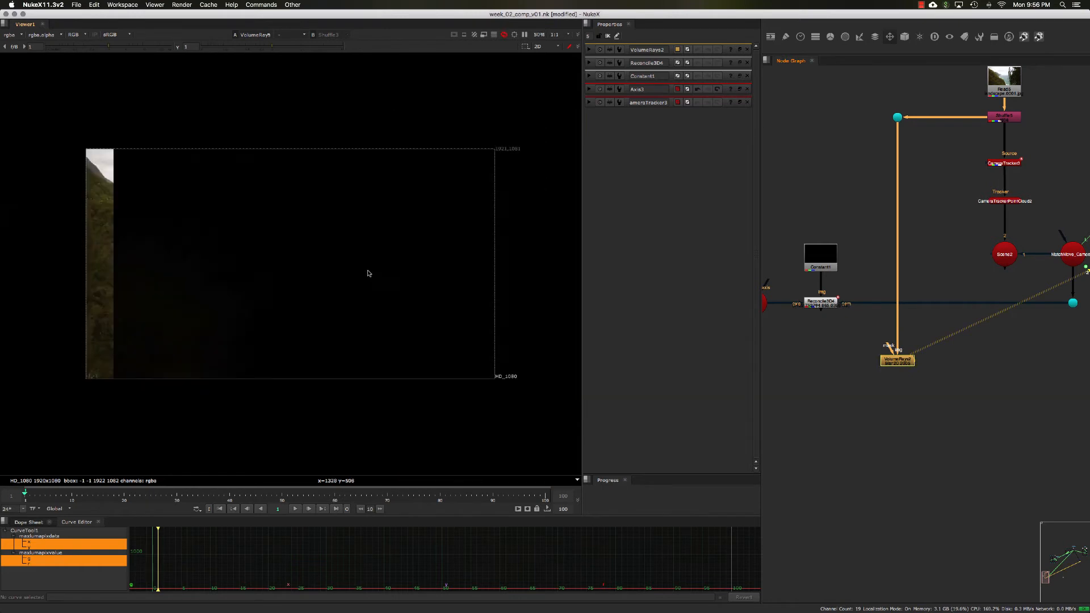
pyautogui.press('a')
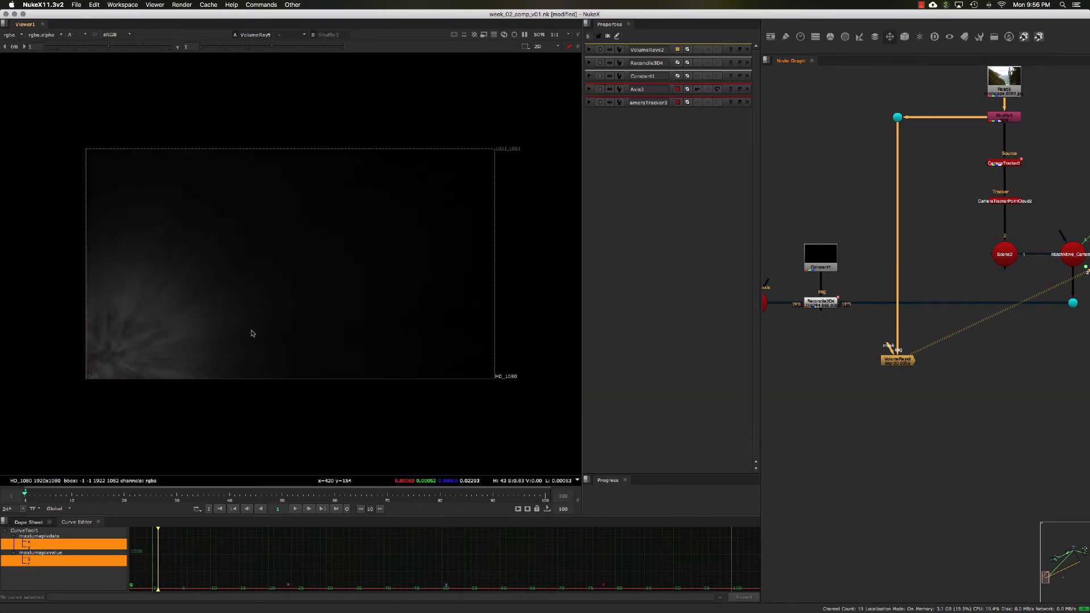
# Step: Link the VolumeRays Volumetrics Center to the Reconcile3D XY output
pyautogui.doubleClick(889, 358)
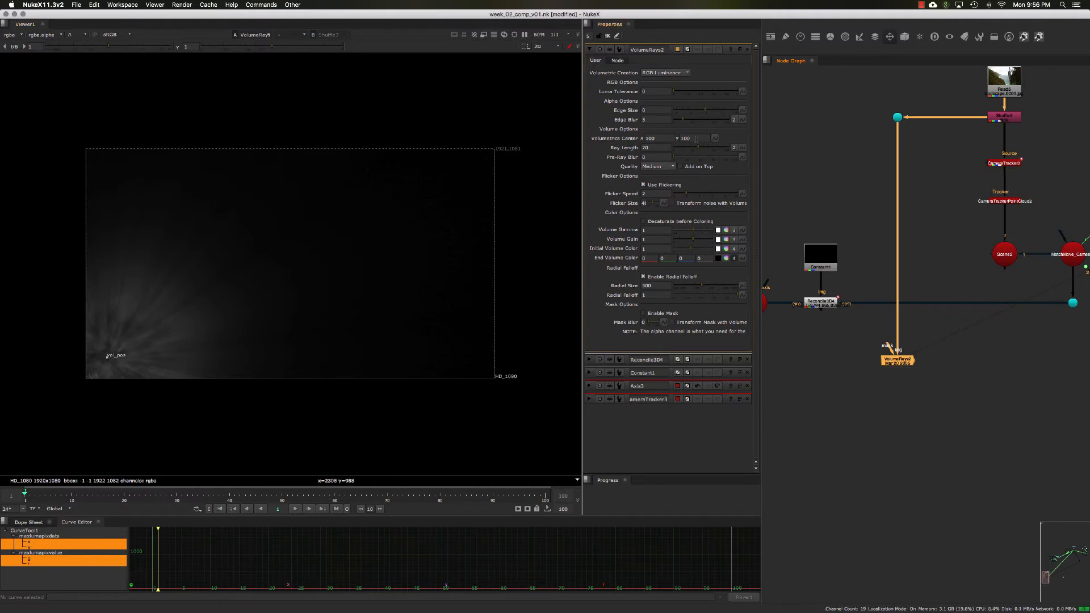
pyautogui.doubleClick(815, 304)
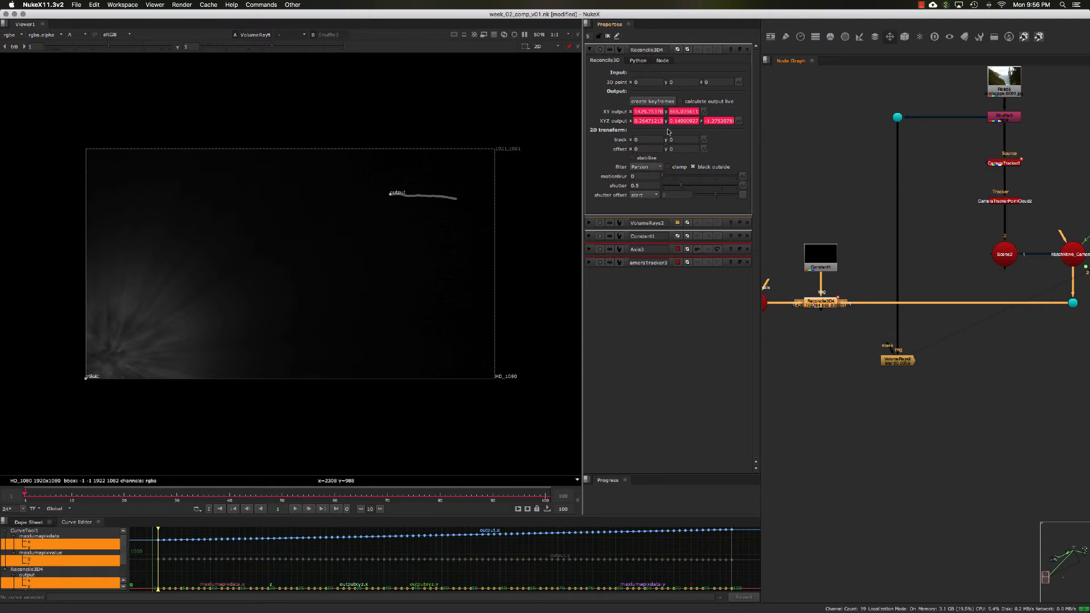
pyautogui.click(739, 50)
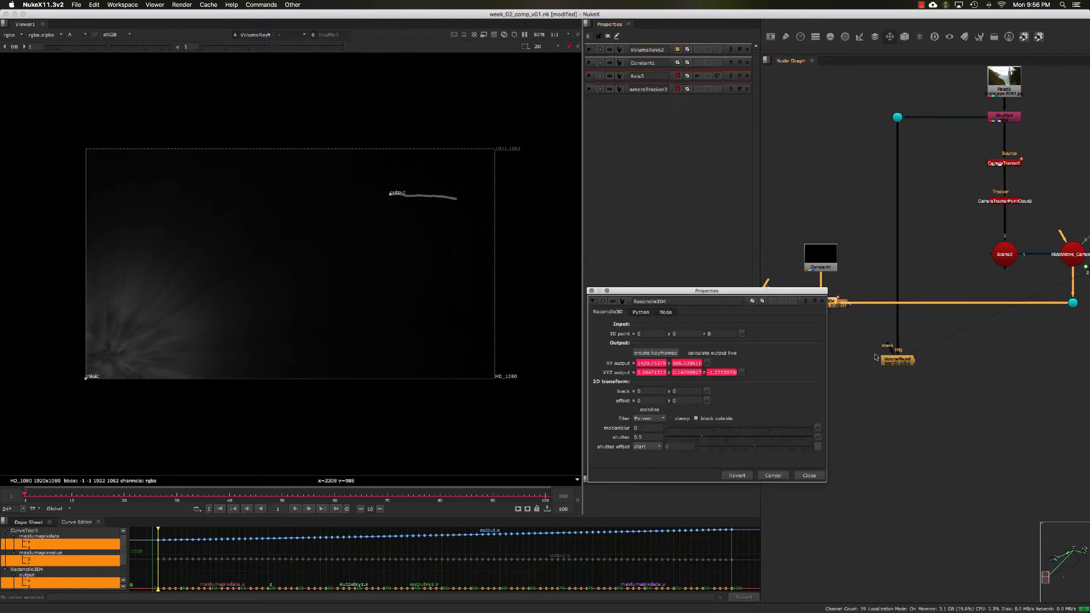
pyautogui.doubleClick(881, 357)
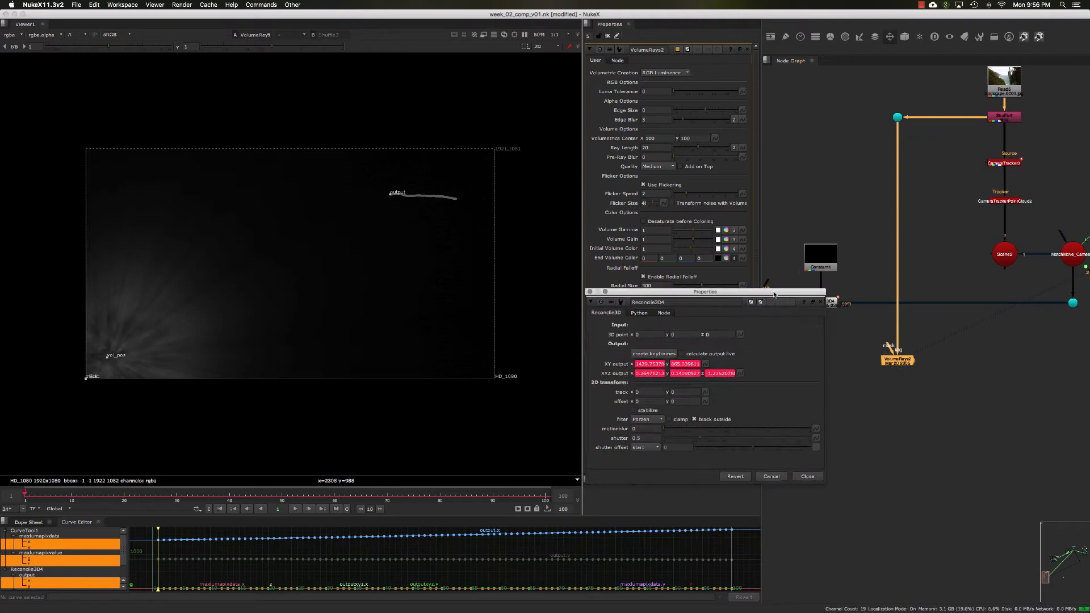
pyautogui.moveTo(779, 290); pyautogui.dragTo(776, 302)
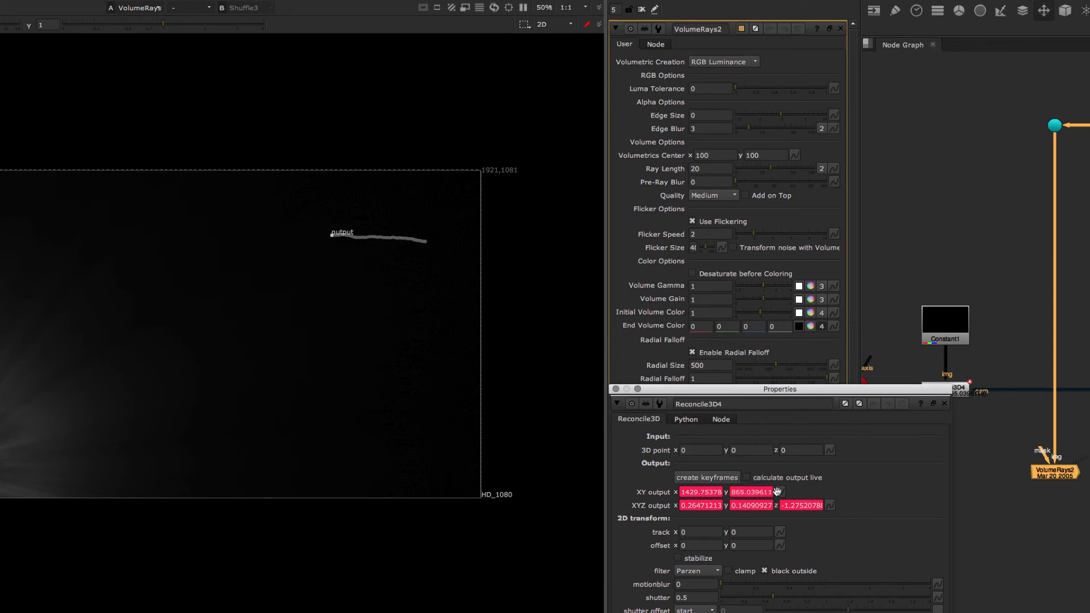
pyautogui.moveTo(782, 492); pyautogui.dragTo(794, 157)
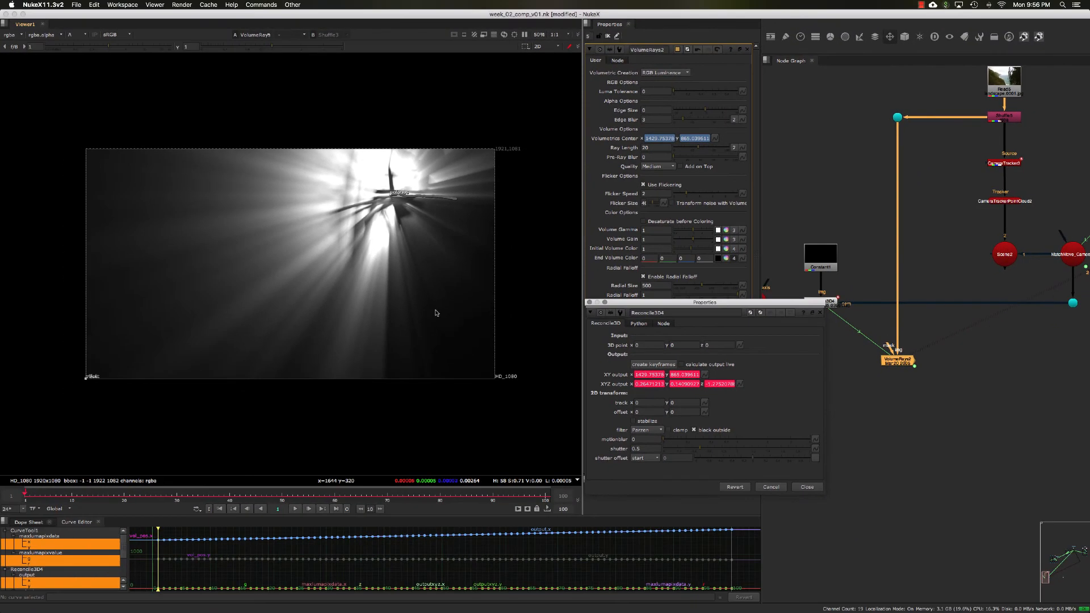
# Step: Scrub a few frames to check the rays follow the track, close the Reconcile3D panel and return the viewer to RGBA
pyautogui.click(123, 494)
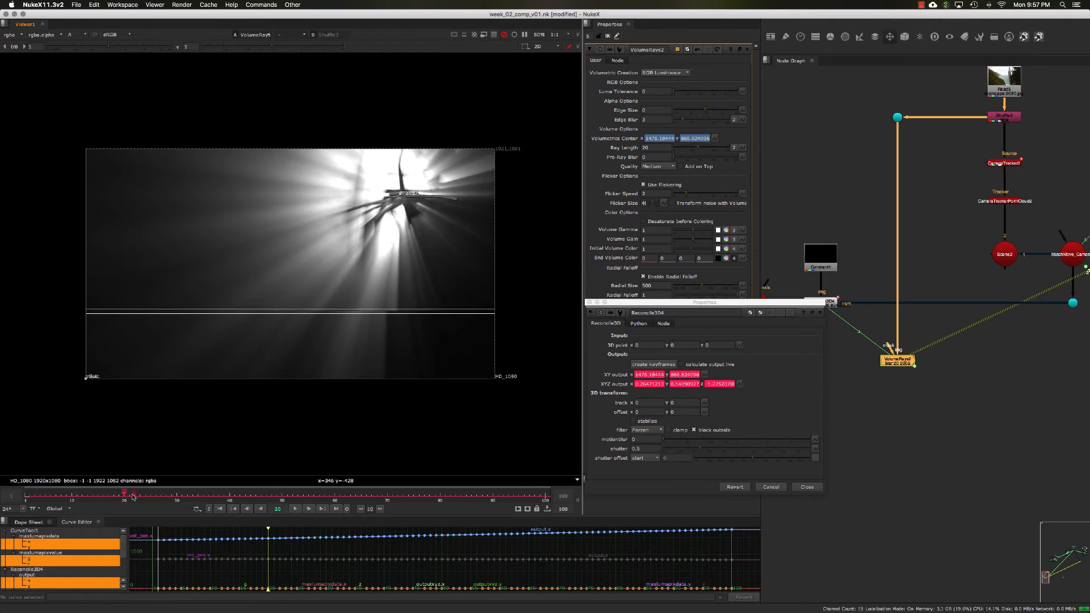
pyautogui.click(171, 499)
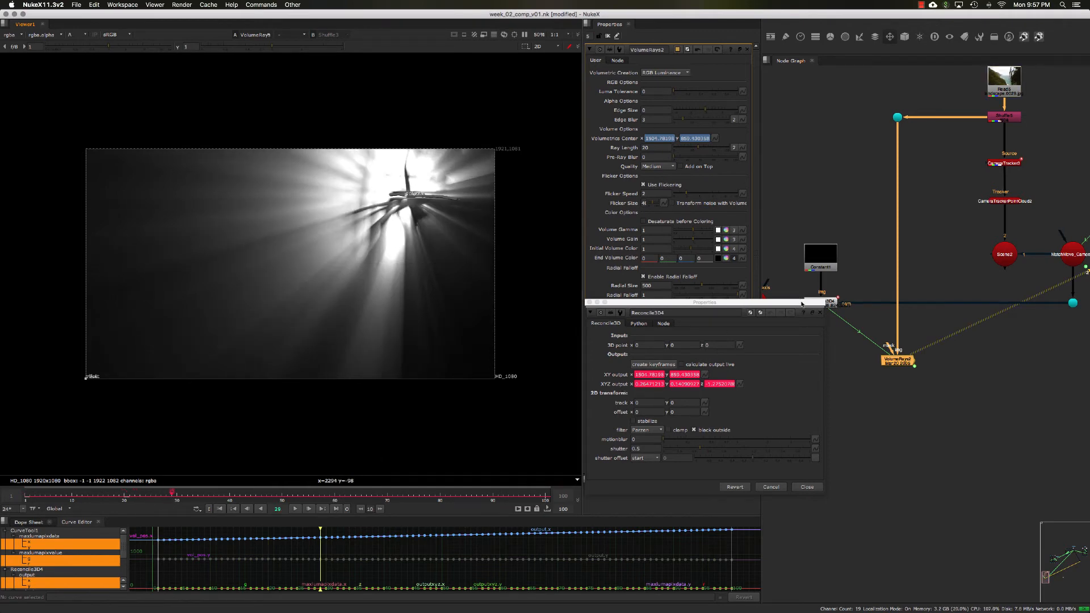
pyautogui.click(808, 487)
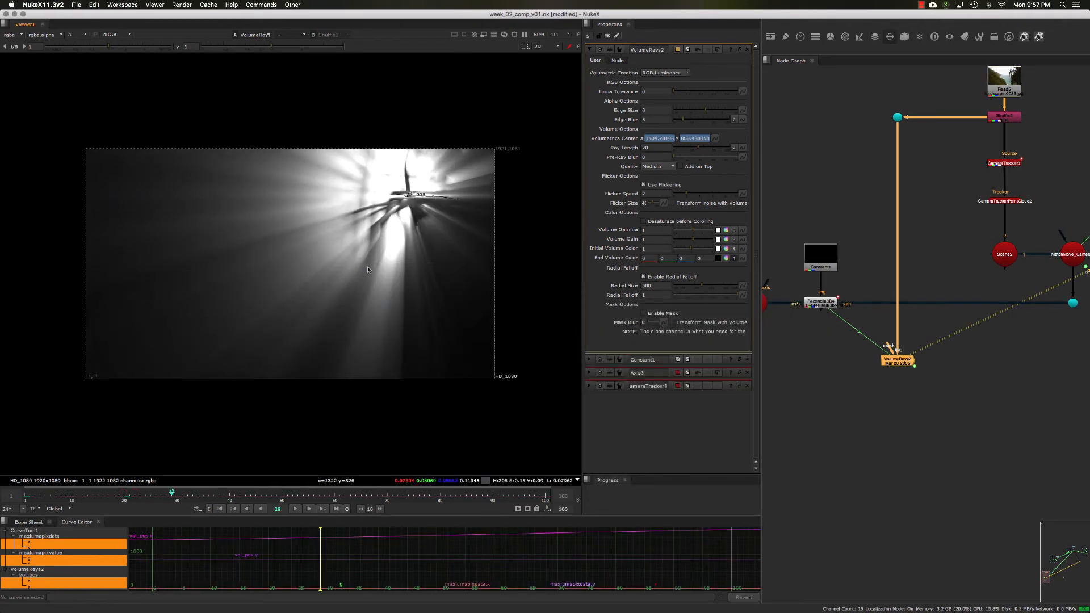
pyautogui.press('a')
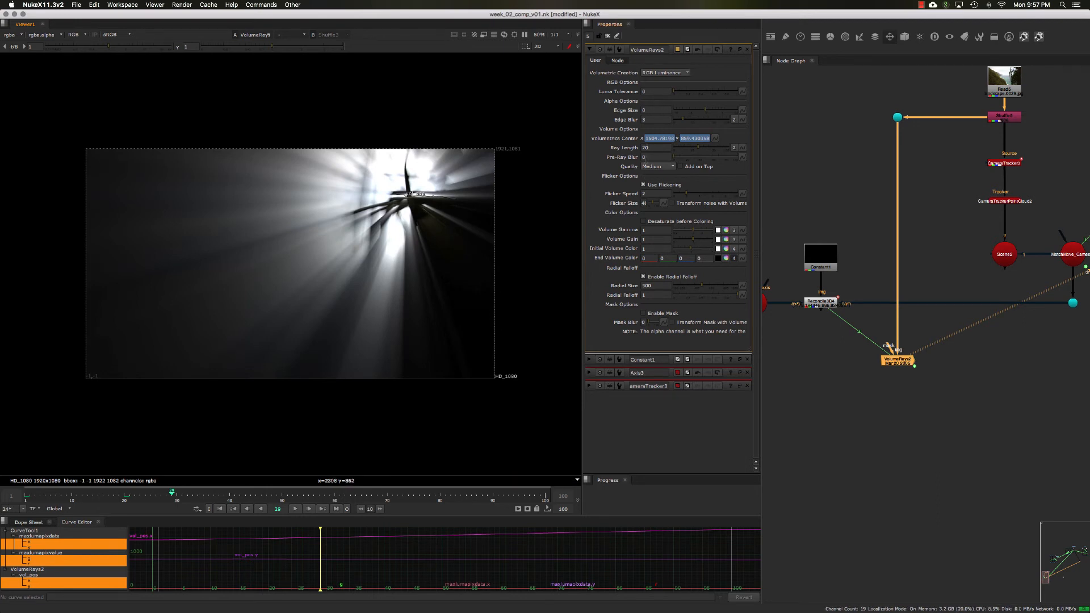
# Step: Adjust the VolumeRays Ray Length with the arrow keys
pyautogui.click(646, 148)
pyautogui.press('Down')
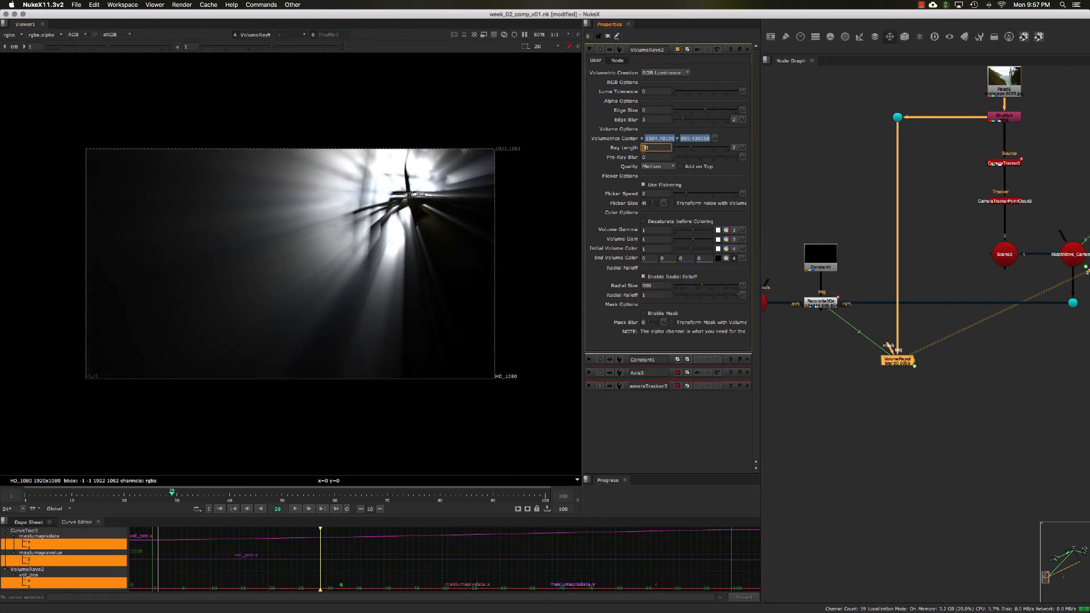
pyautogui.press('Up')
pyautogui.press('Up')
pyautogui.press('Up')
pyautogui.press('Up')
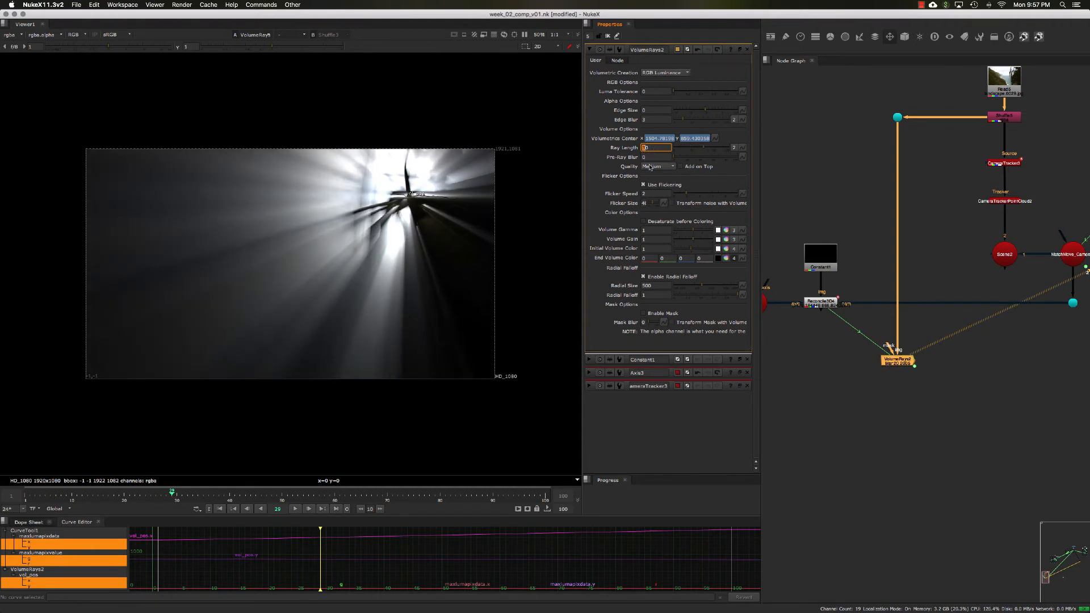
# Step: Disable Use Flickering and set the Volume Gain to 0.3 on the VolumeRays node
pyautogui.click(643, 184)
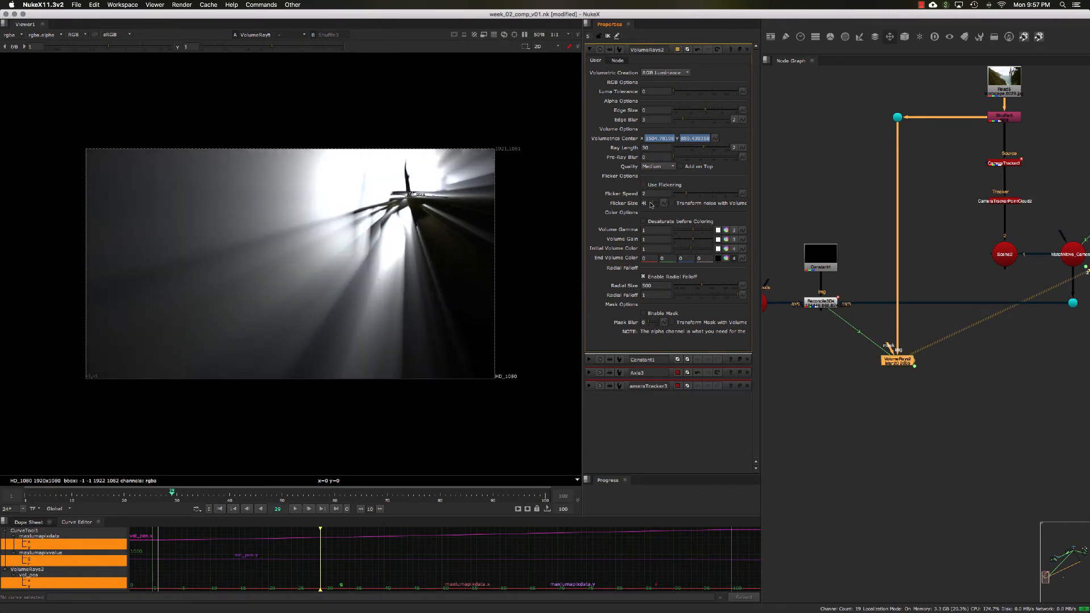
pyautogui.click(650, 239)
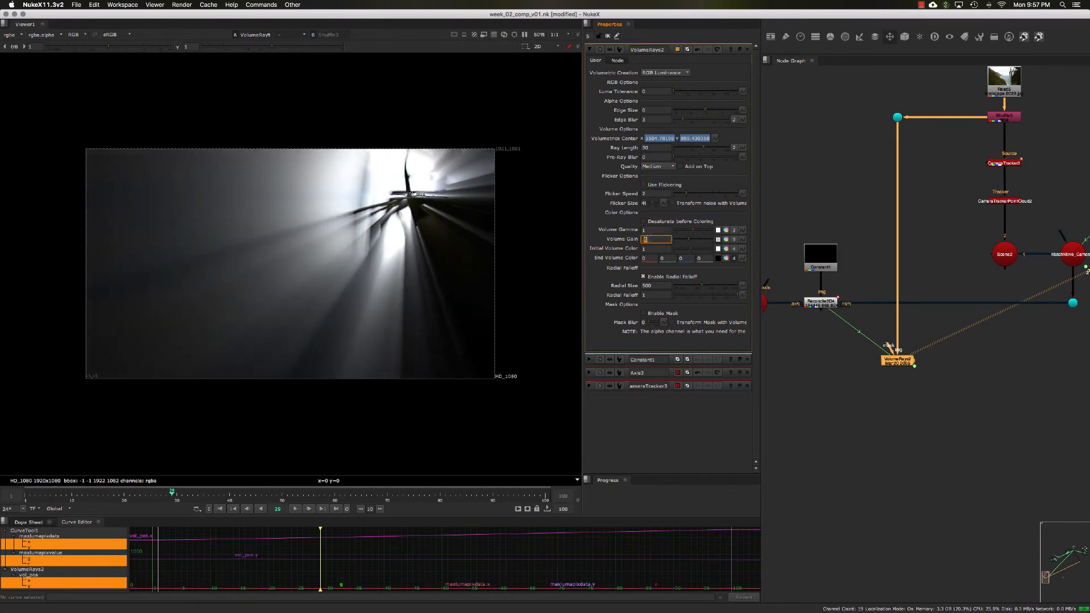
pyautogui.write('0.3')
pyautogui.click(650, 230)
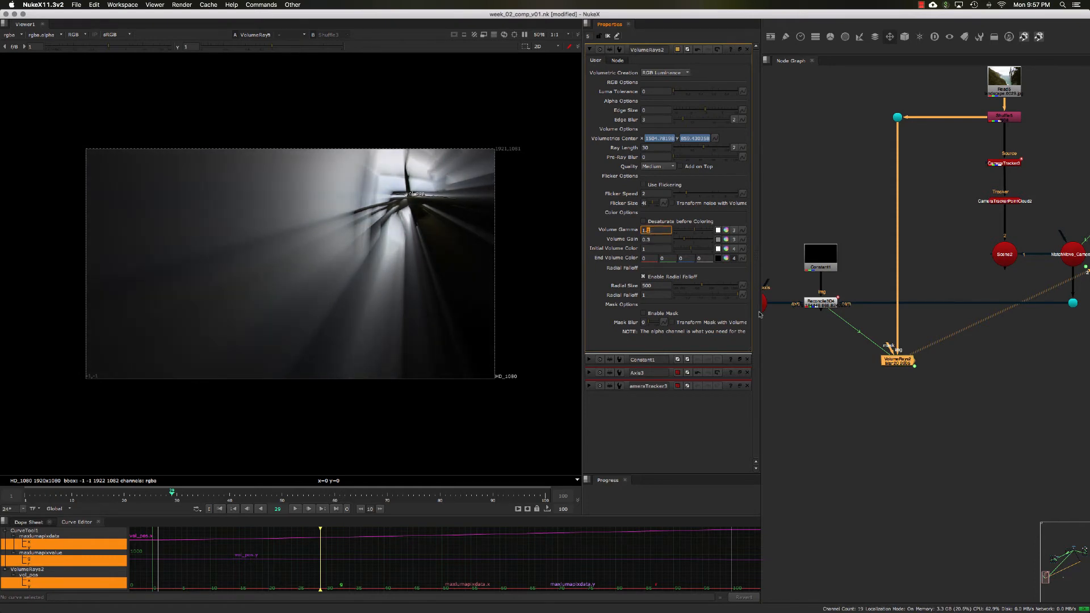
# Step: Rearrange the nodes and pipes around the Reconcile3D and VolumeRays nodes in the node graph
pyautogui.click(818, 343)
pyautogui.moveTo(818, 344); pyautogui.dragTo(852, 353, button='middle')
pyautogui.scroll(2, 852, 353)
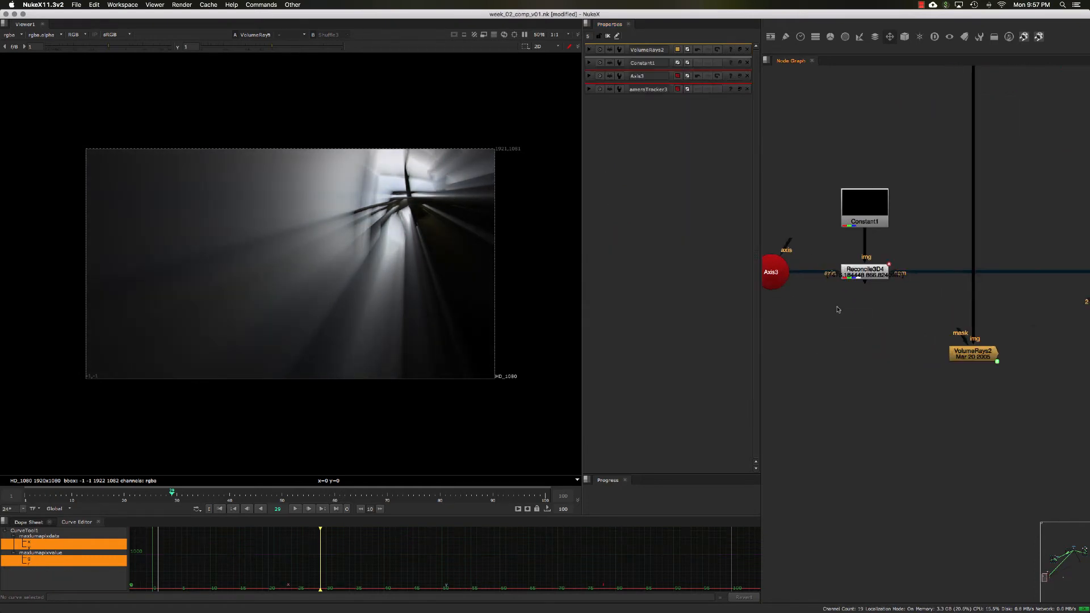
pyautogui.scroll(-4, 838, 318)
pyautogui.moveTo(781, 211); pyautogui.dragTo(892, 336)
pyautogui.moveTo(918, 130); pyautogui.dragTo(896, 130)
pyautogui.moveTo(933, 175); pyautogui.dragTo(887, 161, button='middle')
pyautogui.keyDown('ctrl'); pyautogui.click(931, 129); pyautogui.keyUp('ctrl')
pyautogui.click(880, 128)
# Step: Add a Plus merge node and connect it to the plate and the VolumeRays output
pyautogui.click(893, 363)
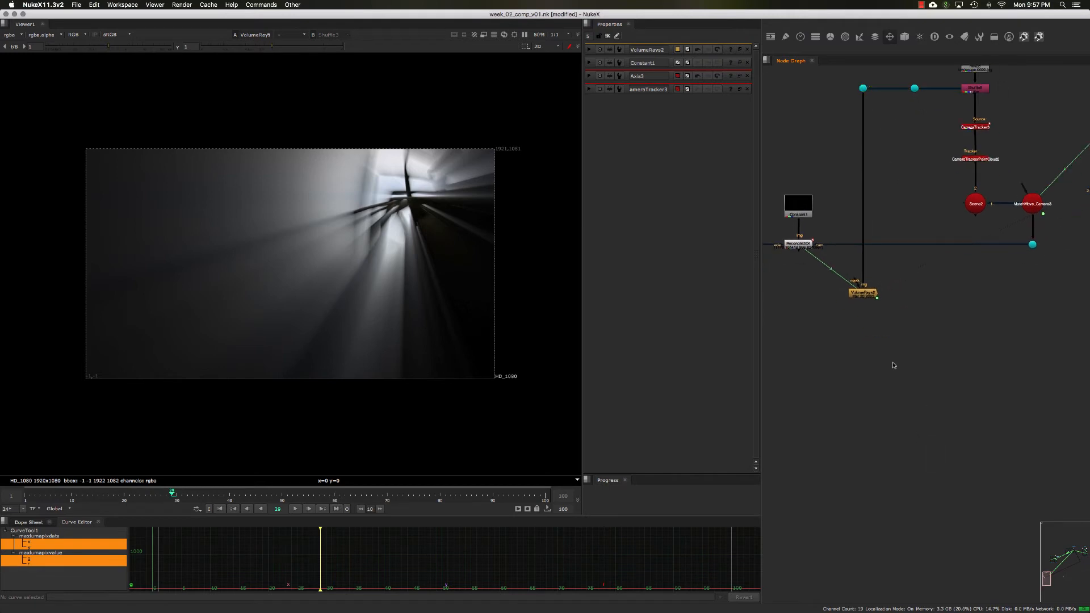
pyautogui.click(869, 295)
pyautogui.press('Tab')
pyautogui.write('plsu')
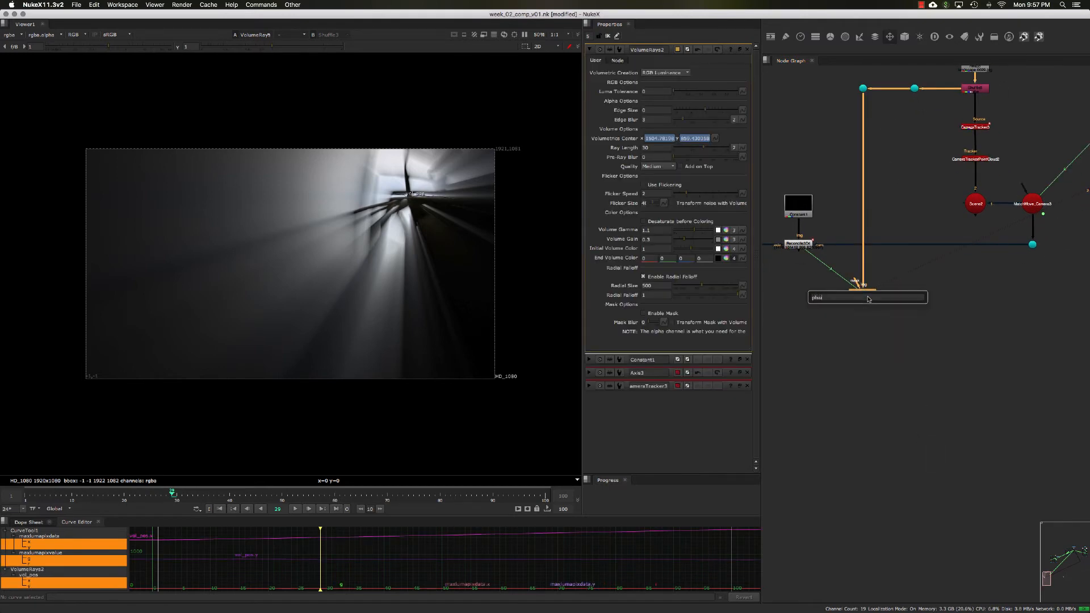
pyautogui.press('BackSpace')
pyautogui.press('BackSpace')
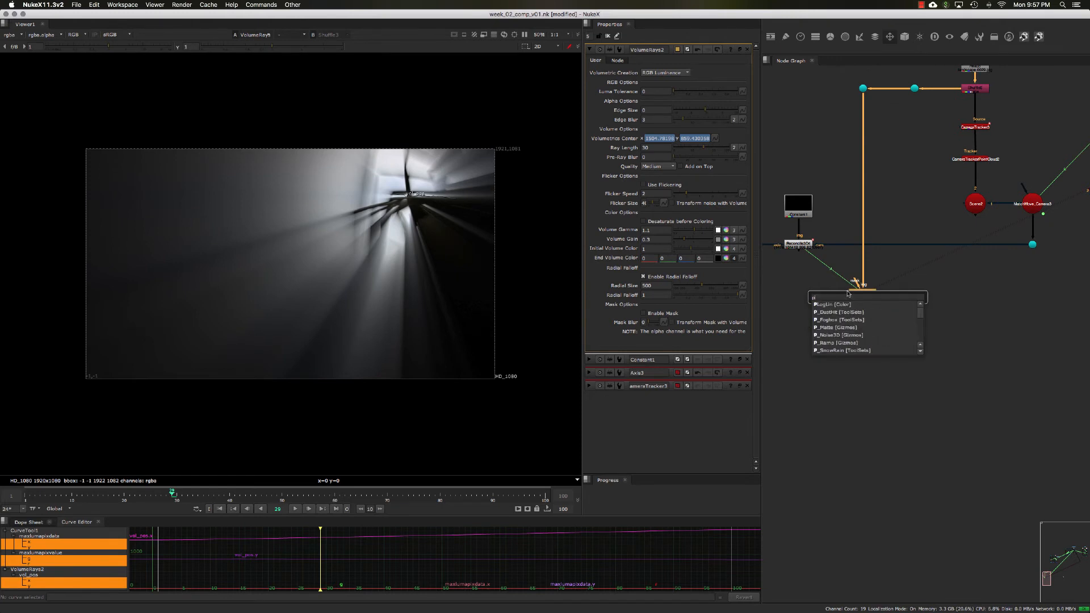
pyautogui.write('us [Merges')
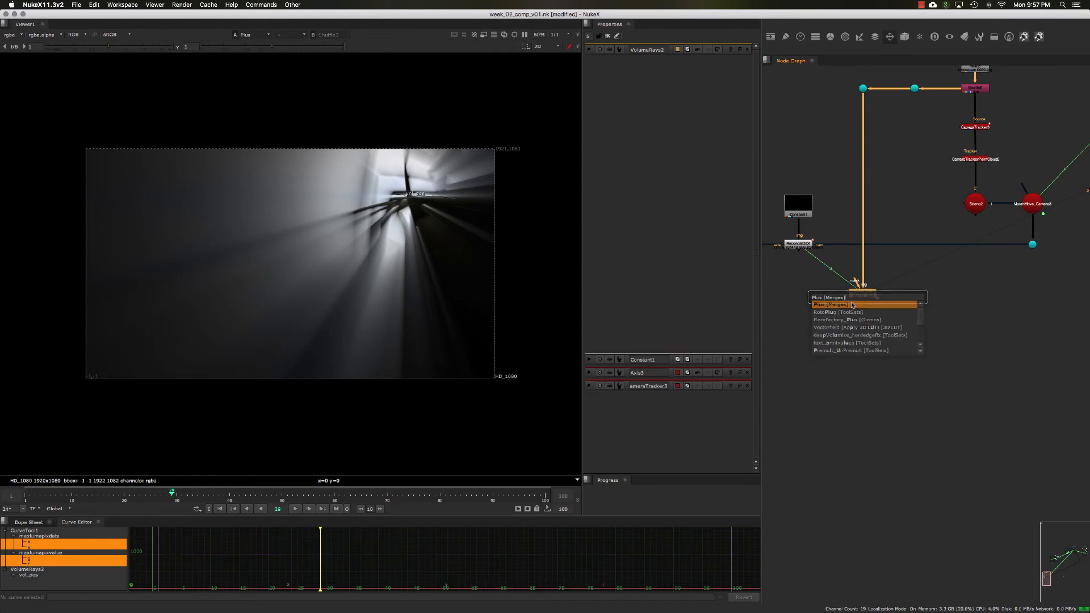
pyautogui.press('Return')
pyautogui.moveTo(897, 288); pyautogui.dragTo(915, 88)
pyautogui.moveTo(897, 335); pyautogui.dragTo(914, 347)
pyautogui.press('d')
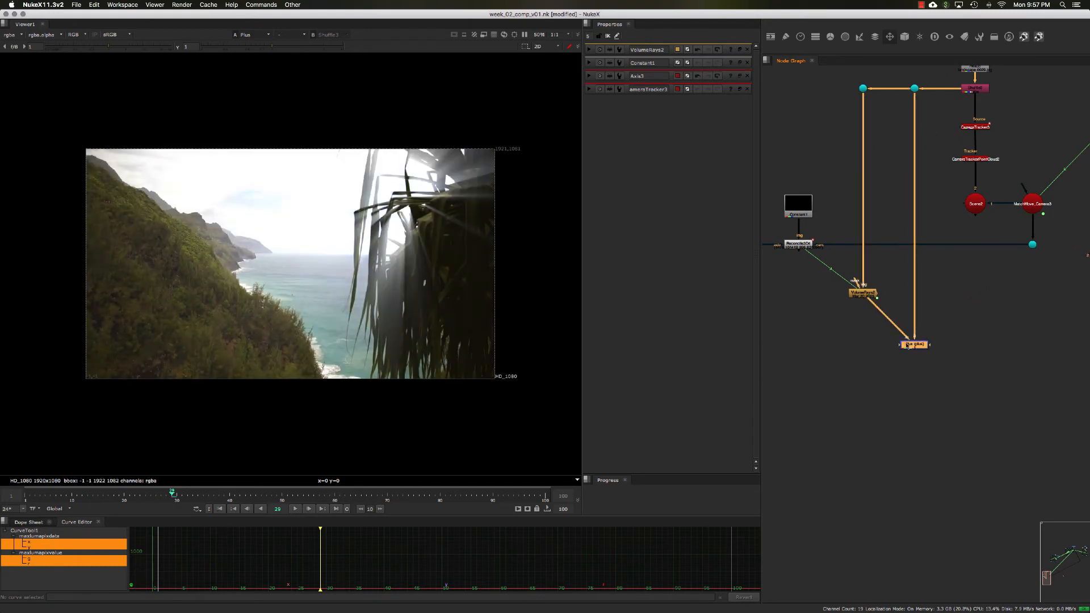
pyautogui.keyDown('super'); pyautogui.moveTo(888, 319); pyautogui.dragTo(915, 358); pyautogui.keyUp('super')
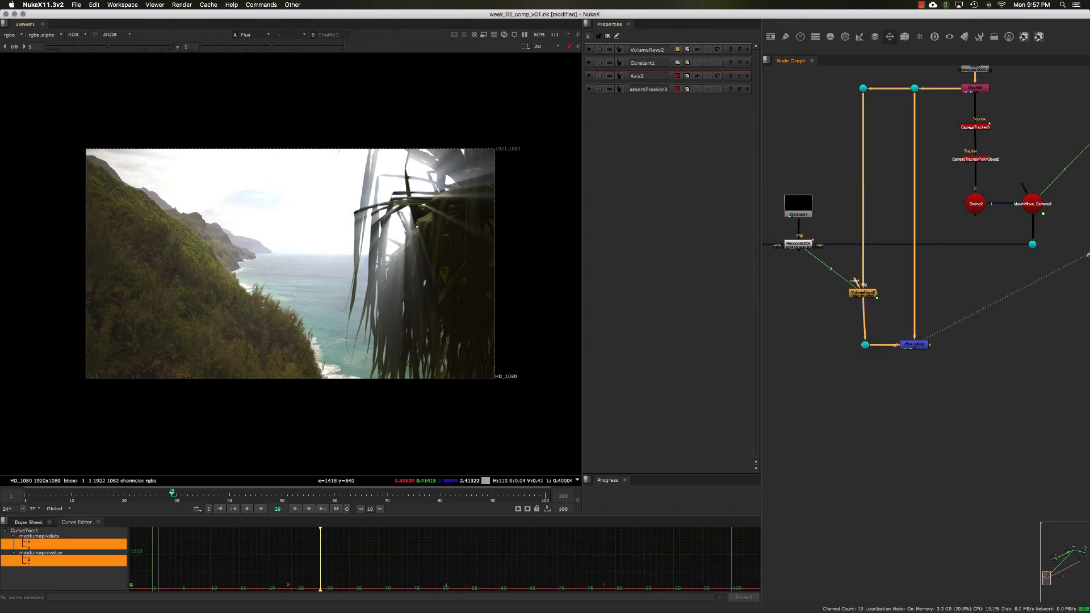
# Step: Play back the composite from frame 1 to review the rays over the plate
pyautogui.scroll(2, 332, 333)
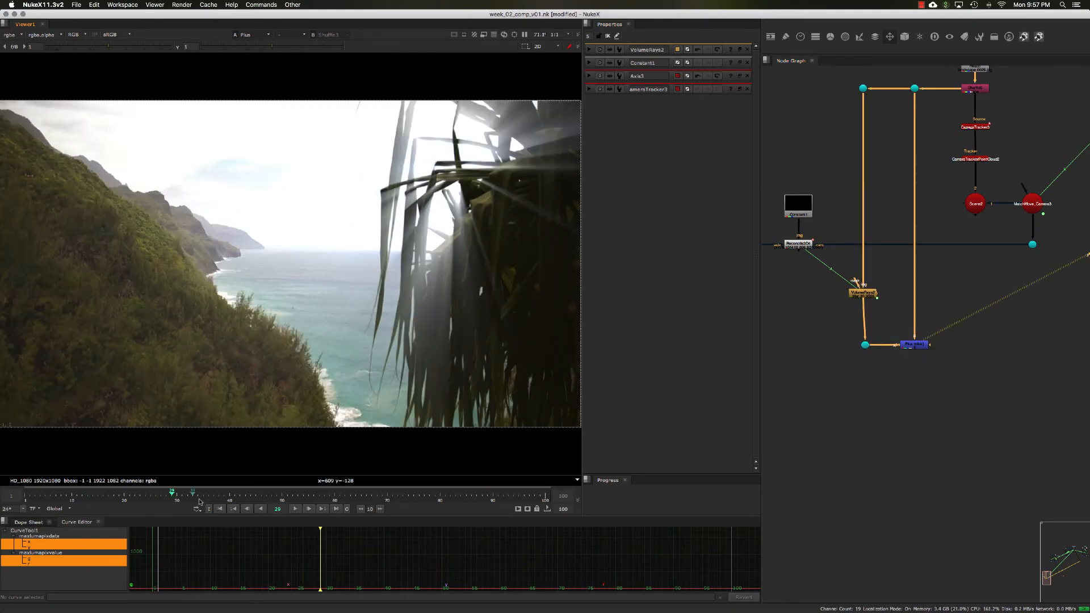
pyautogui.click(218, 509)
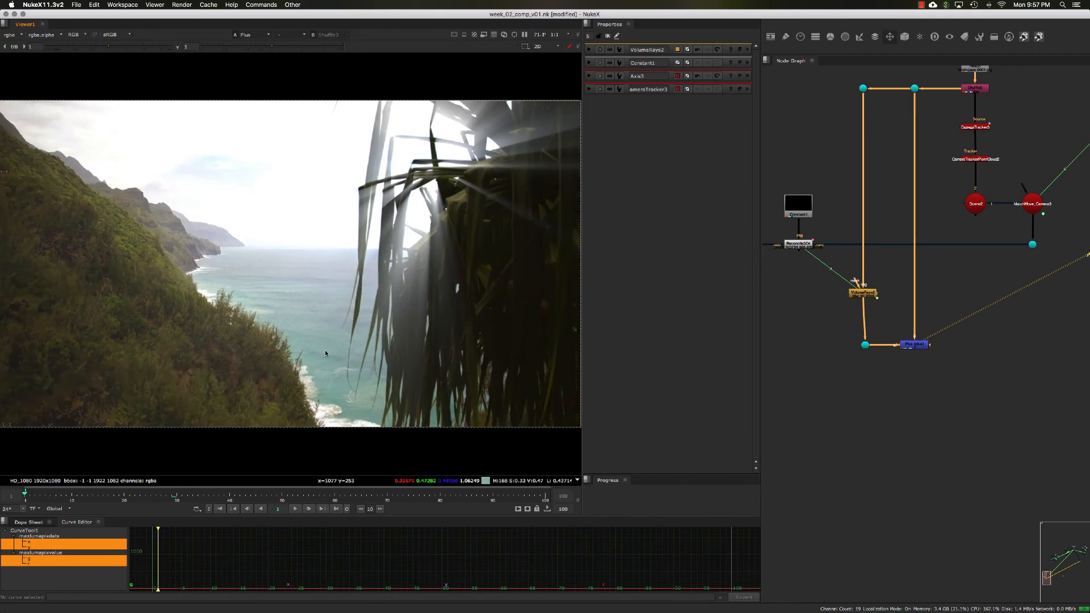
pyautogui.press('l')
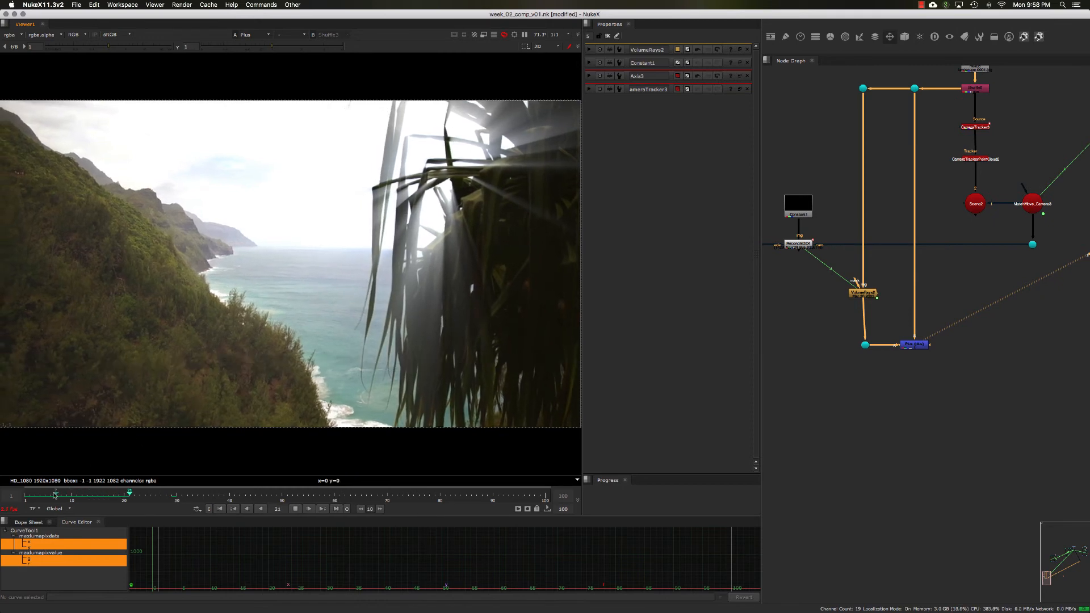
pyautogui.moveTo(87, 495); pyautogui.dragTo(54, 496)
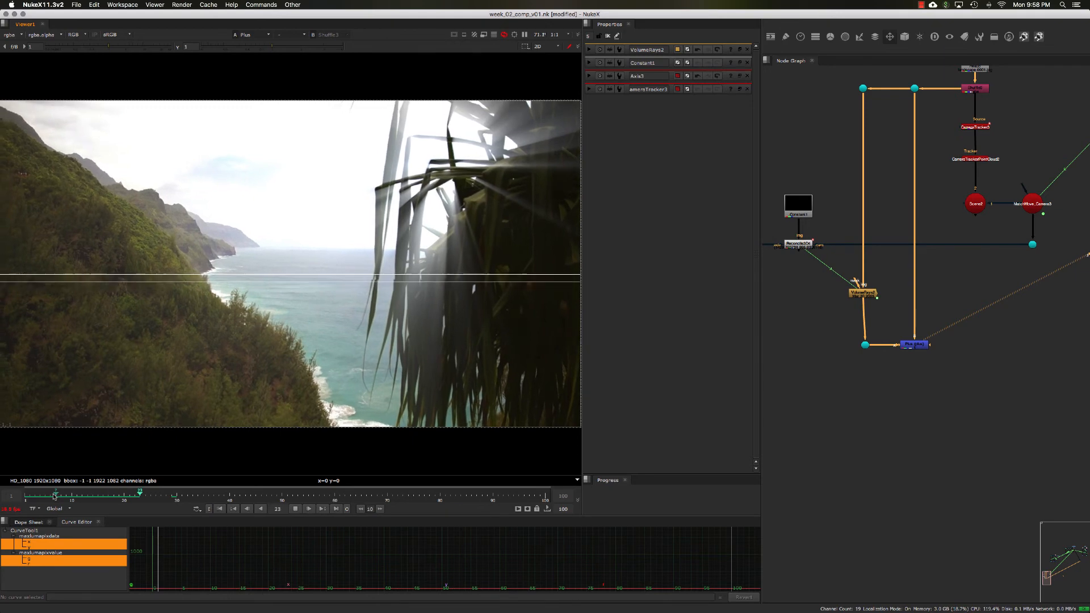
pyautogui.click(26, 496)
pyautogui.scroll(-3, 435, 266)
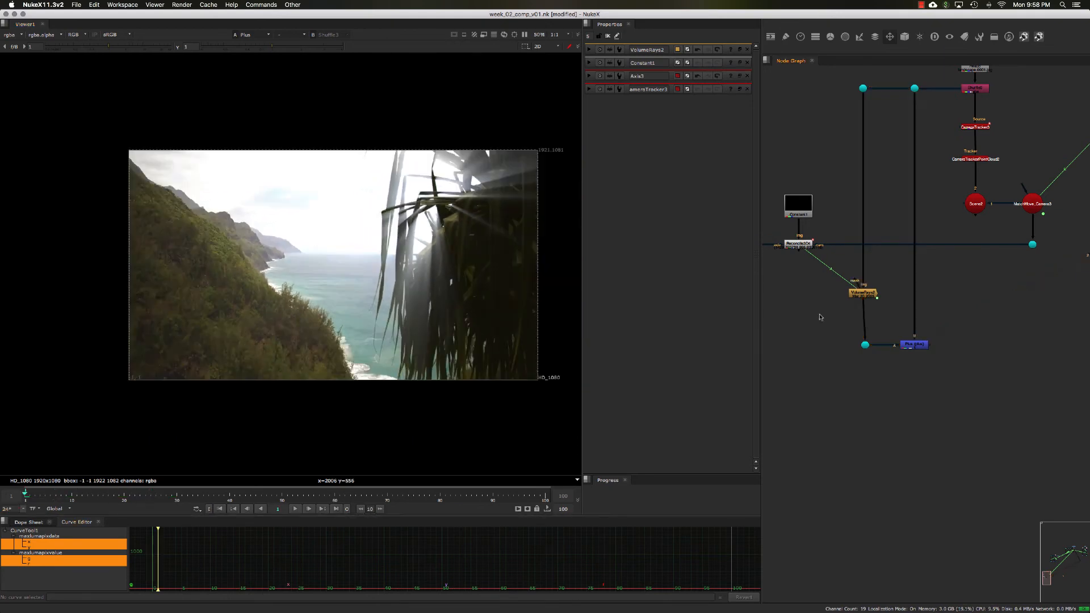
# Step: Add a Flare node below the VolumeRays node
pyautogui.moveTo(867, 349); pyautogui.dragTo(866, 348)
pyautogui.click(862, 316)
pyautogui.moveTo(888, 324); pyautogui.dragTo(848, 312, button='middle')
pyautogui.press('Tab')
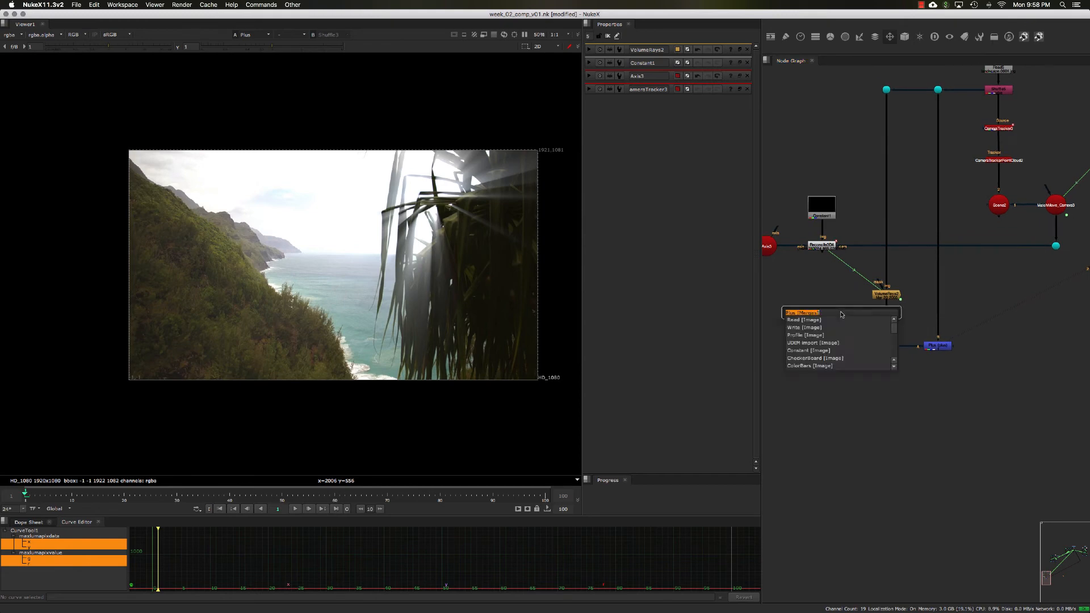
pyautogui.write('flare')
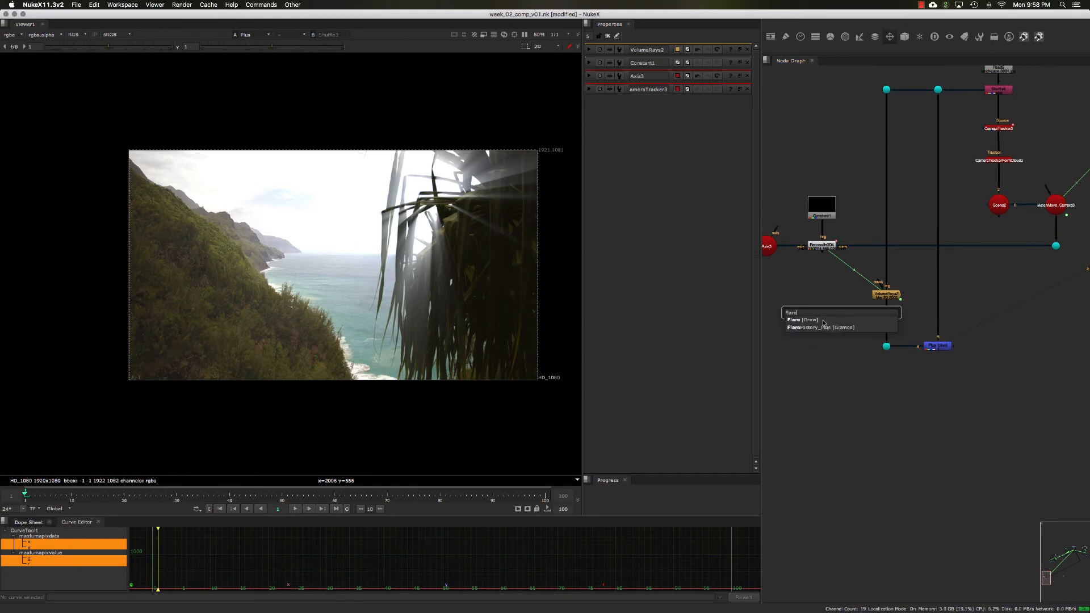
pyautogui.press('Return')
# Step: Link the Flare node's position to the Reconcile3D node's XY output
pyautogui.scroll(3, 842, 322)
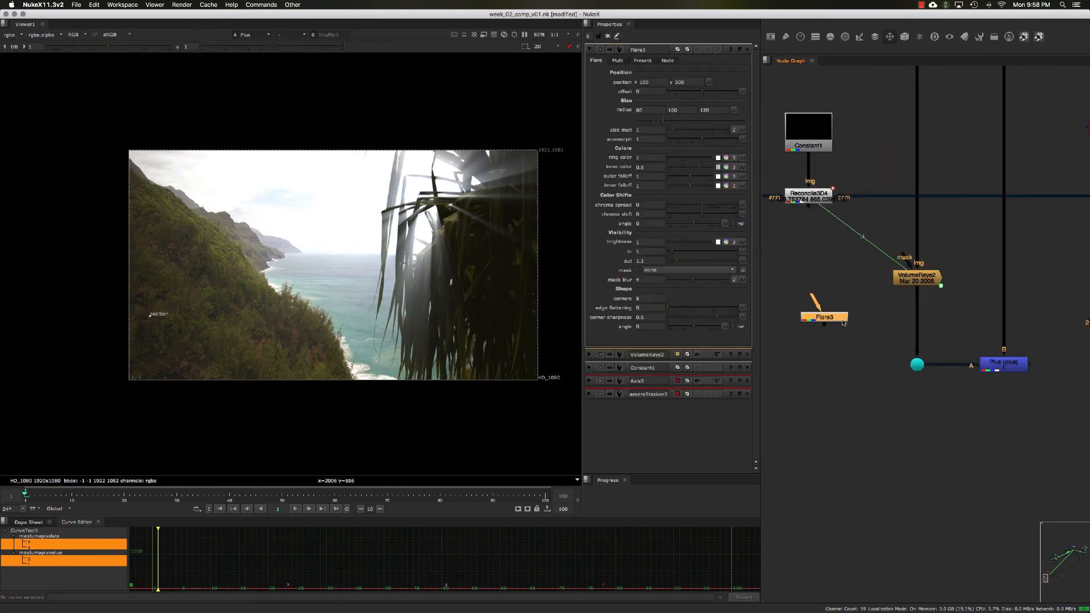
pyautogui.scroll(-3, 843, 321)
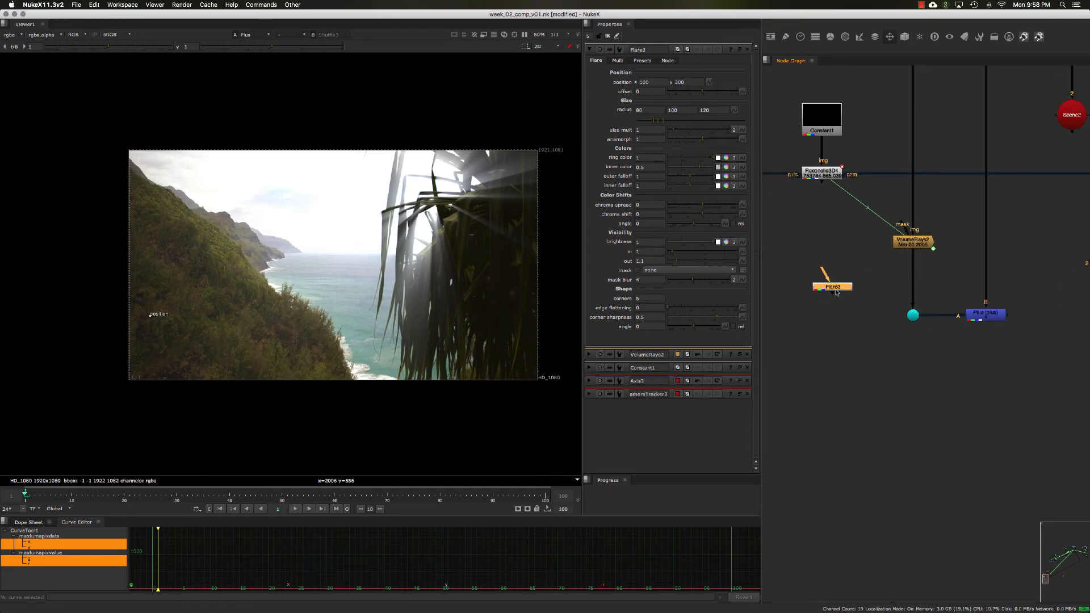
pyautogui.doubleClick(828, 181)
pyautogui.click(740, 49)
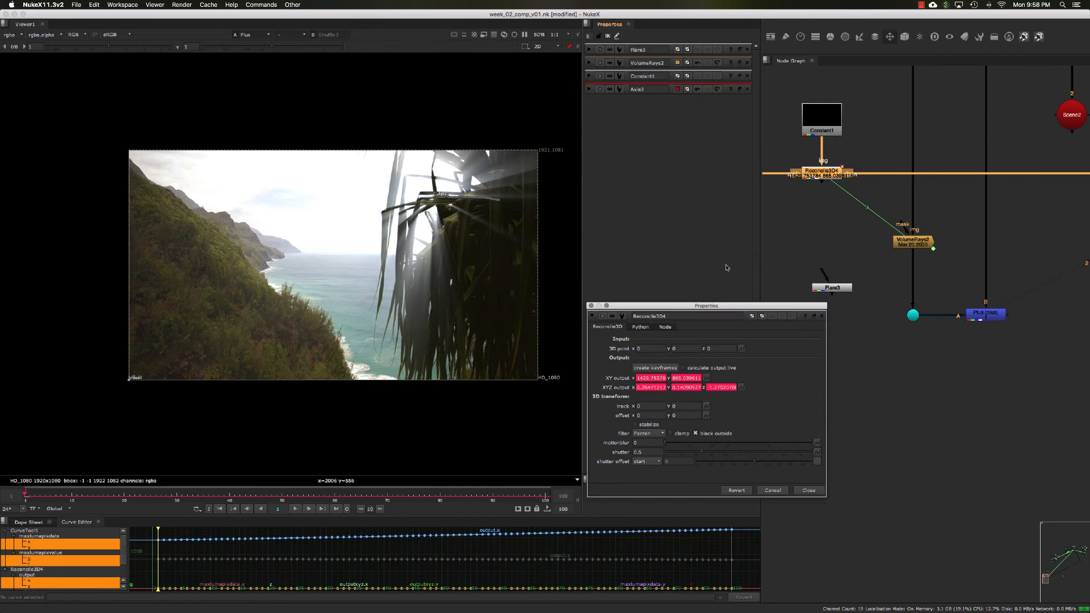
pyautogui.doubleClick(831, 288)
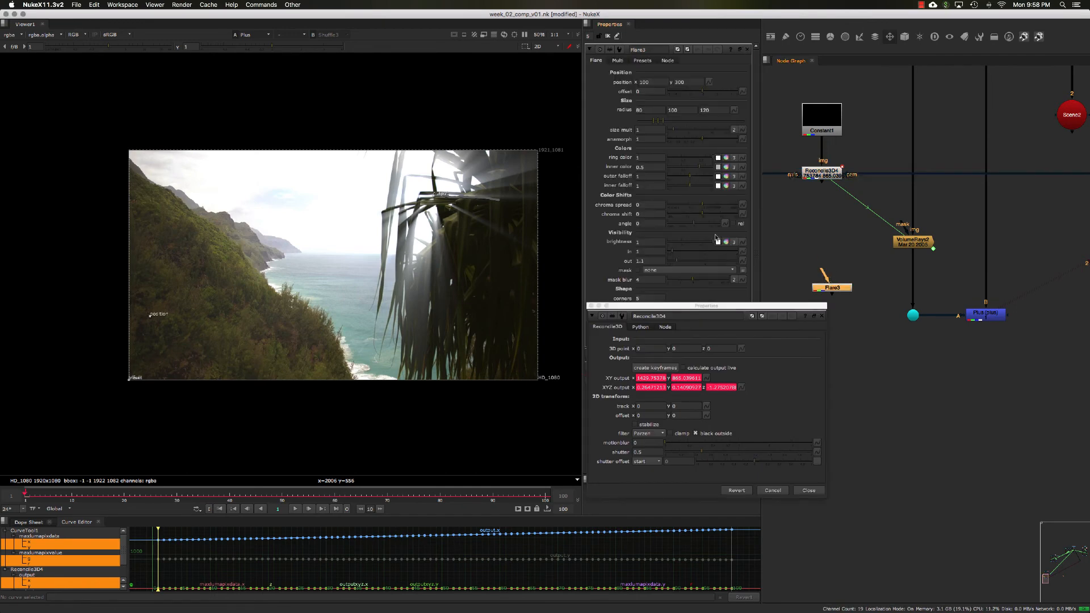
pyautogui.moveTo(703, 309); pyautogui.dragTo(710, 310)
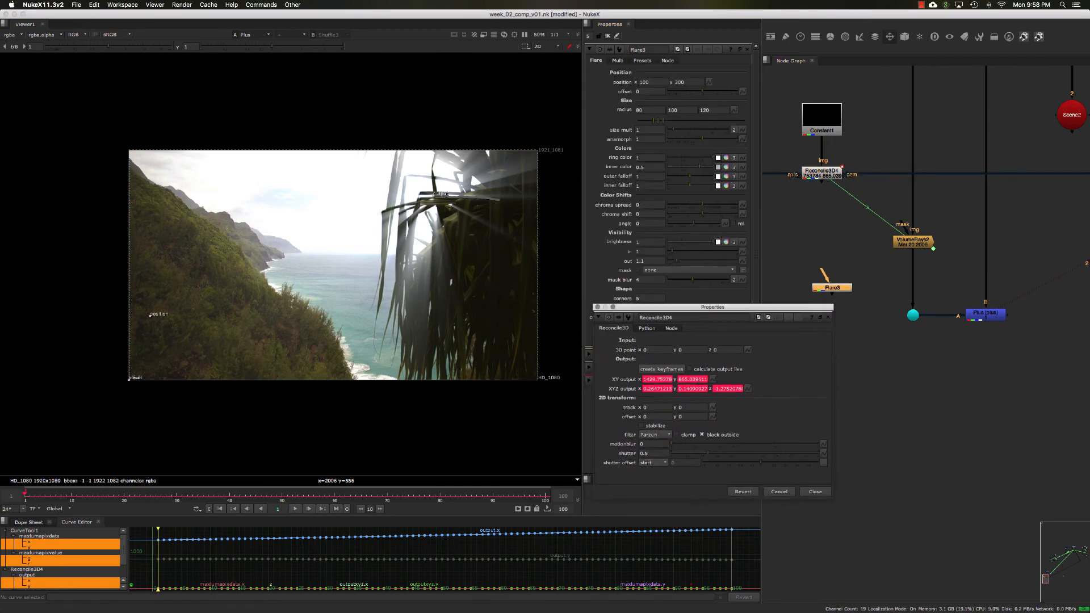
pyautogui.moveTo(714, 379); pyautogui.dragTo(710, 83)
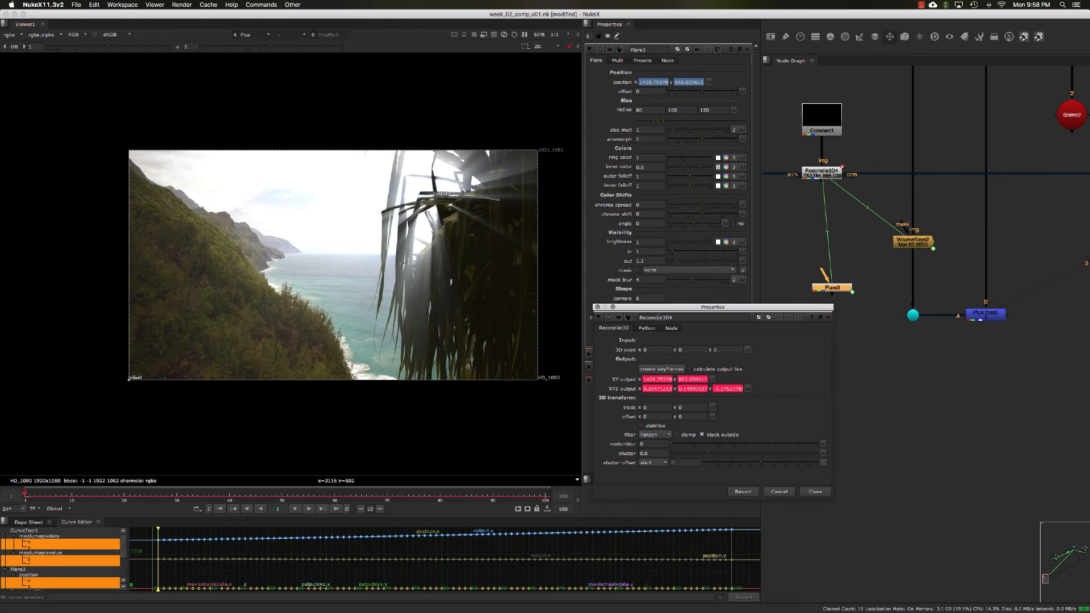
pyautogui.click(598, 307)
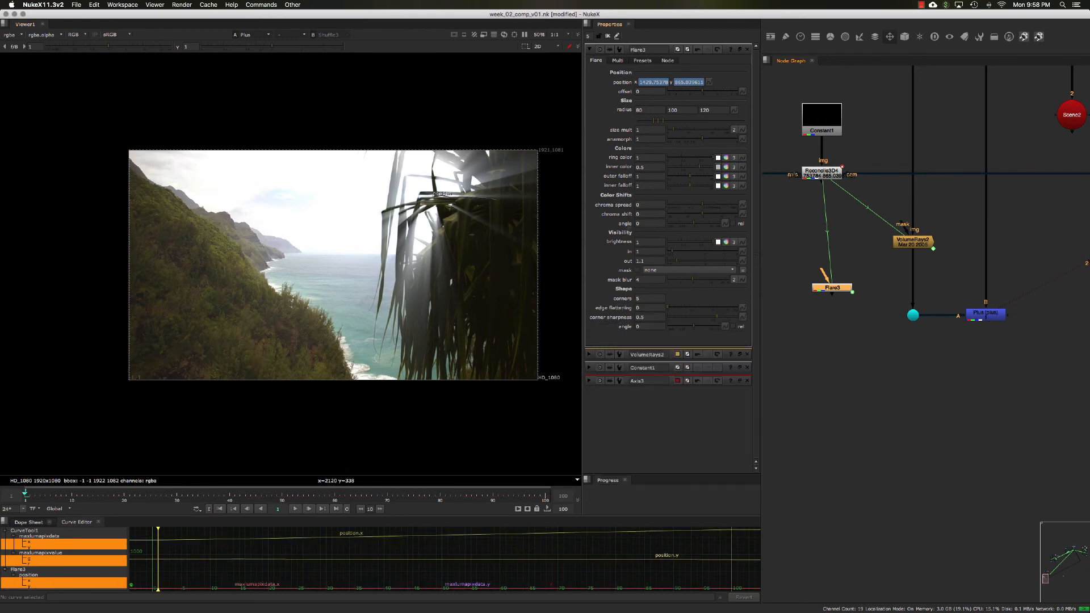
# Step: View the Flare output and apply the LgRainbow ring preset to the flare
pyautogui.moveTo(797, 245); pyautogui.dragTo(879, 330)
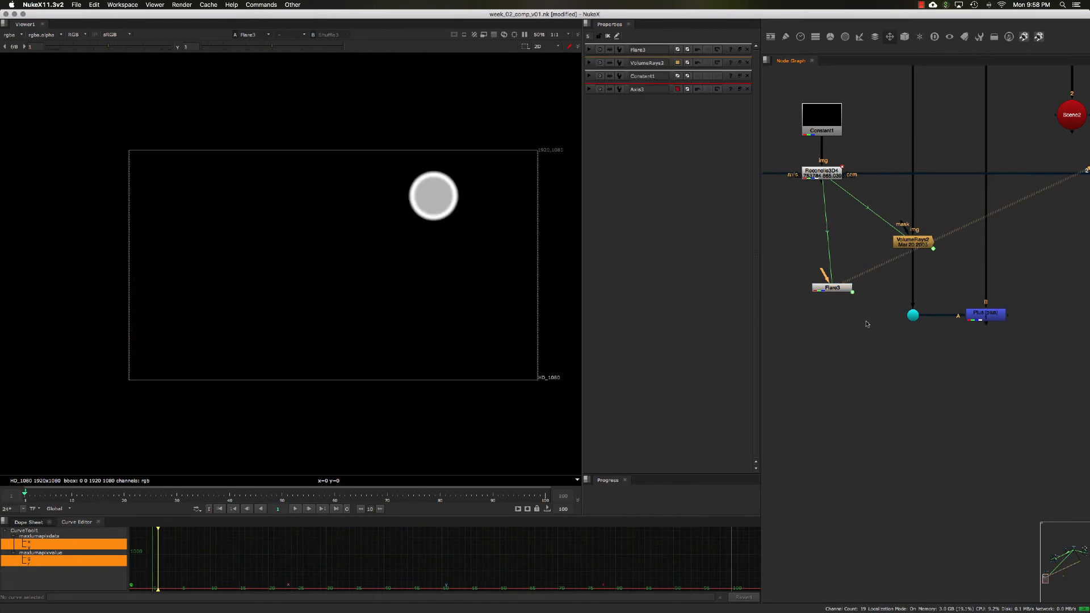
pyautogui.doubleClick(836, 294)
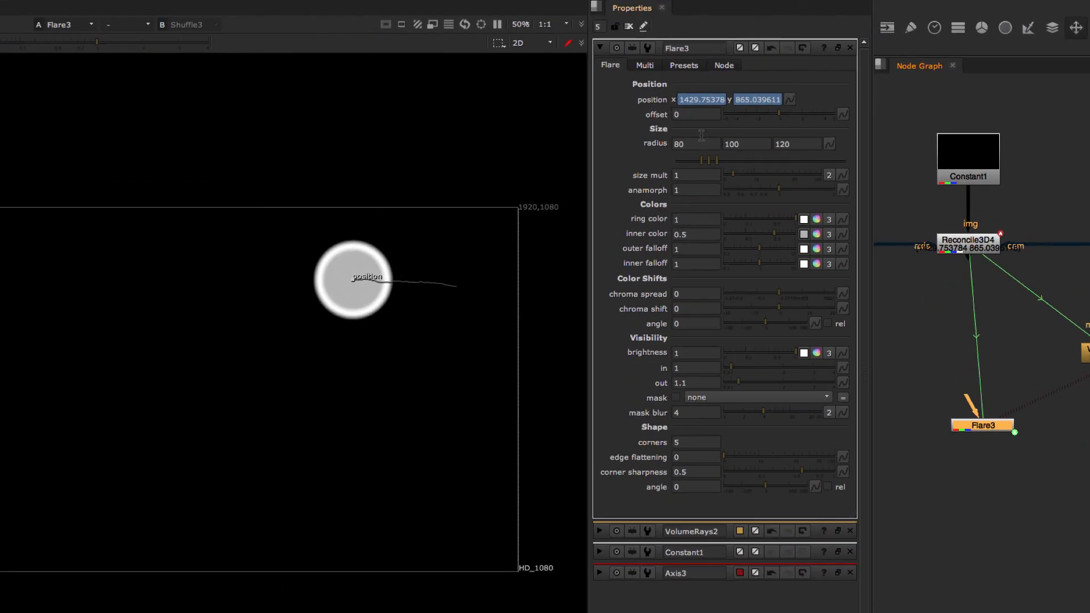
pyautogui.click(692, 66)
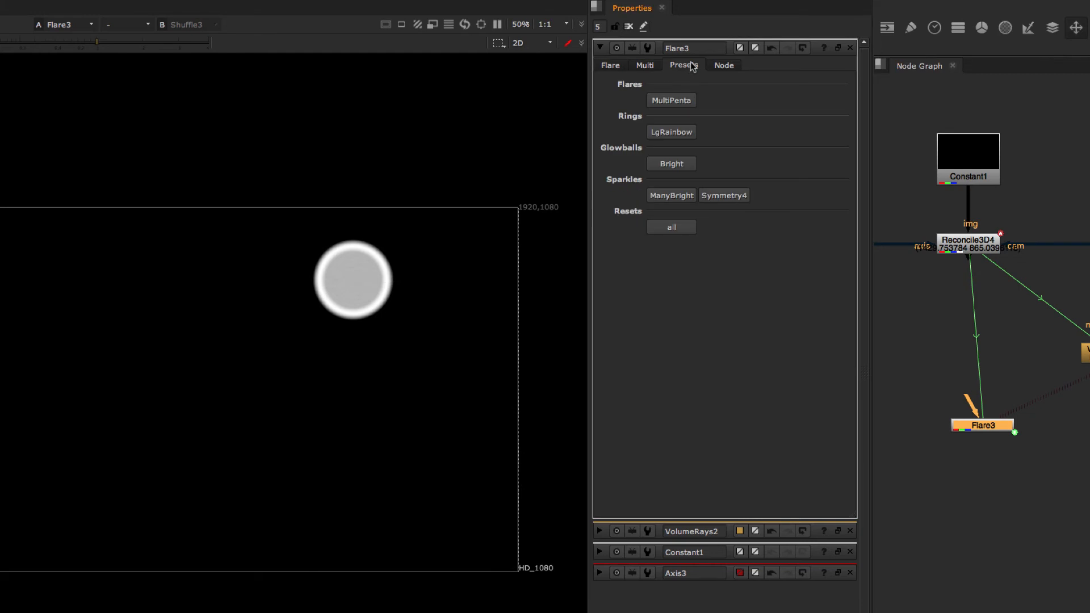
pyautogui.click(677, 132)
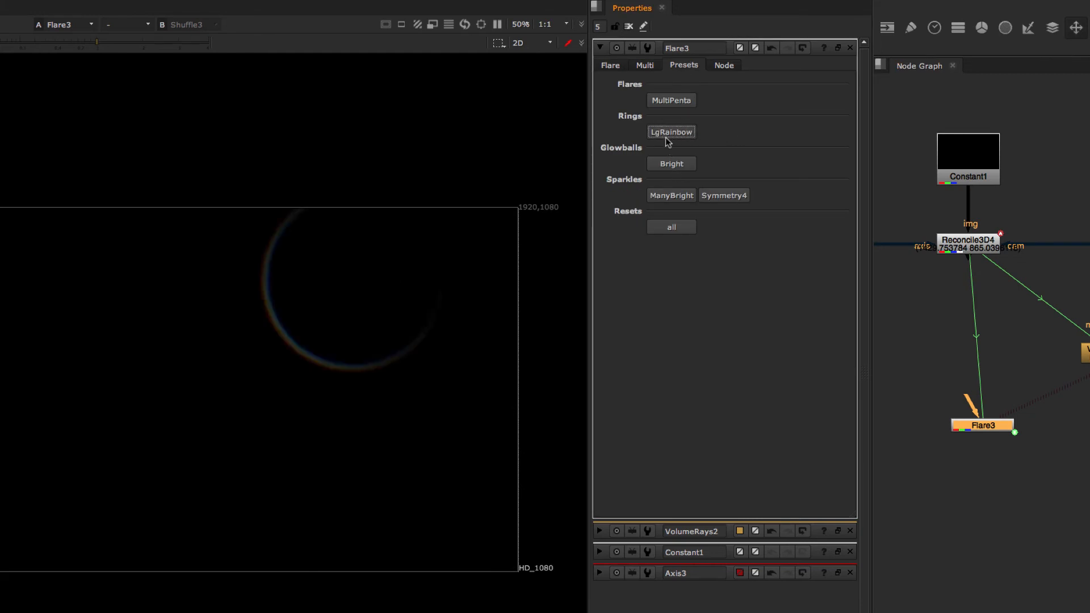
pyautogui.click(674, 166)
pyautogui.click(661, 133)
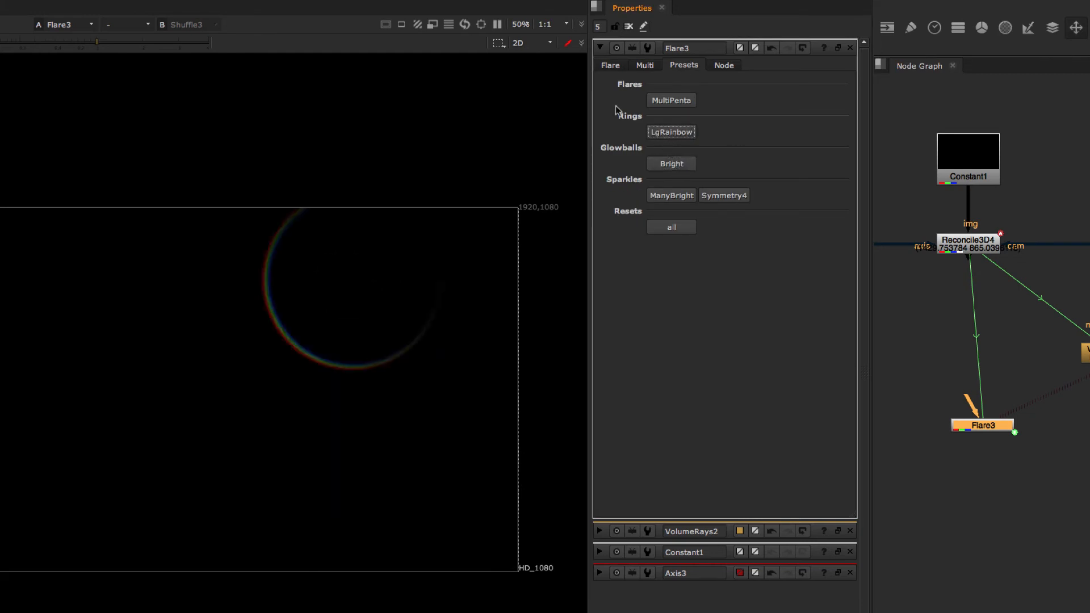
pyautogui.click(614, 66)
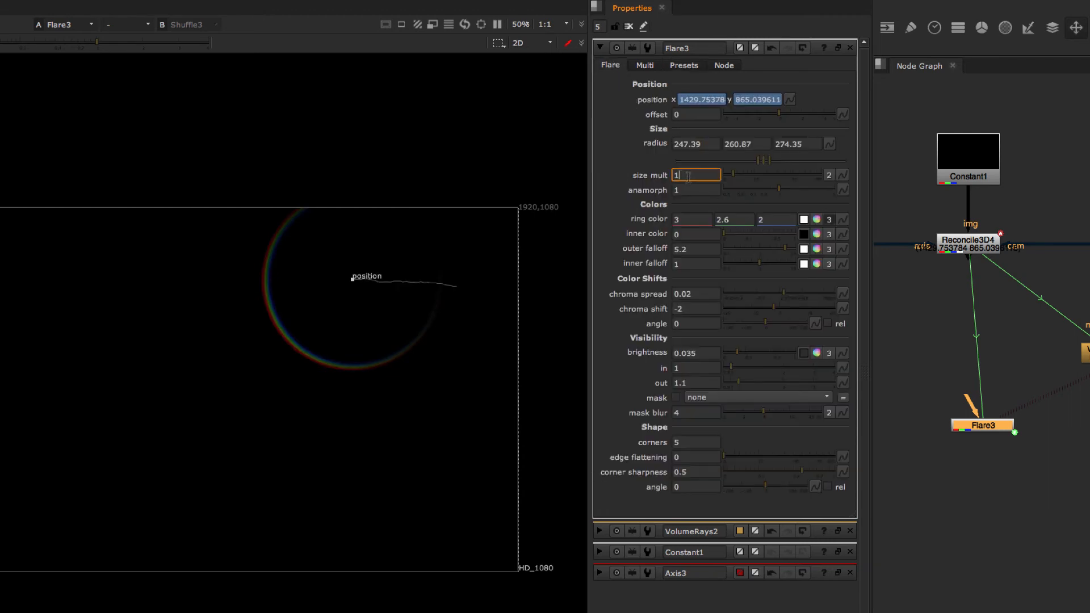
# Step: Add a second Plus merge node combining the Flare output with the existing Plus composite
pyautogui.doubleClick(960, 425)
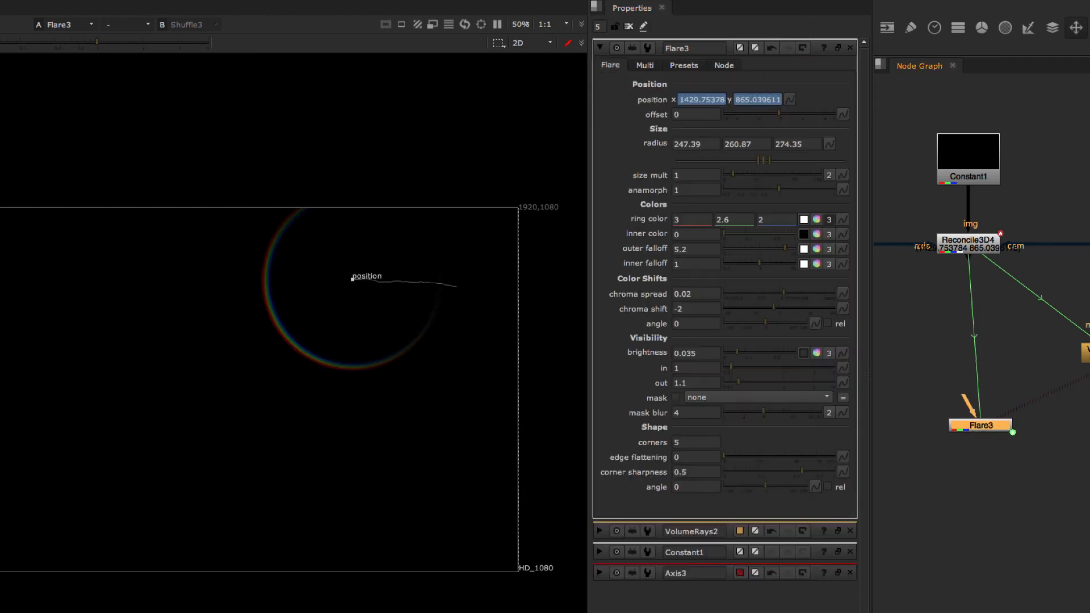
pyautogui.click(1042, 378)
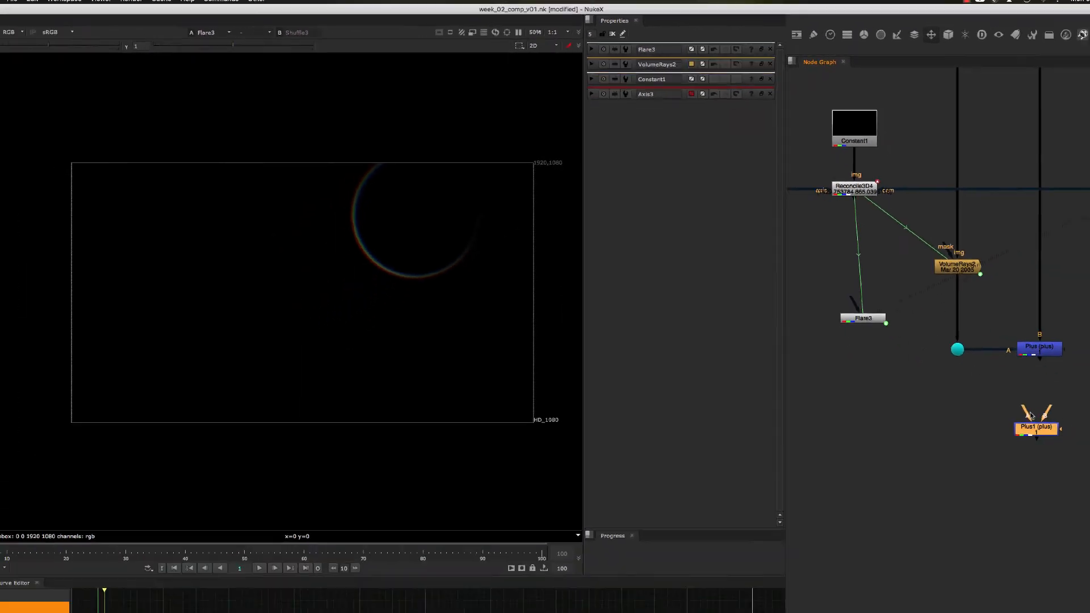
pyautogui.moveTo(1023, 410); pyautogui.dragTo(825, 287)
pyautogui.moveTo(942, 358); pyautogui.dragTo(912, 351, button='middle')
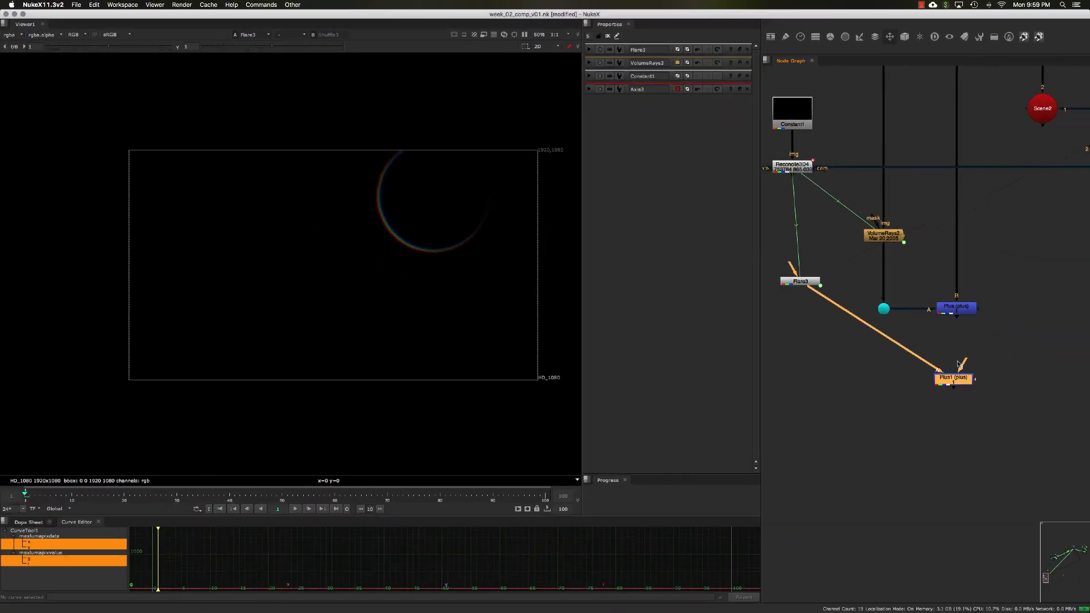
pyautogui.moveTo(958, 314); pyautogui.dragTo(958, 313)
pyautogui.moveTo(955, 384); pyautogui.dragTo(962, 395)
pyautogui.press('2')
# Step: Set the flare's size mult to 2
pyautogui.doubleClick(809, 284)
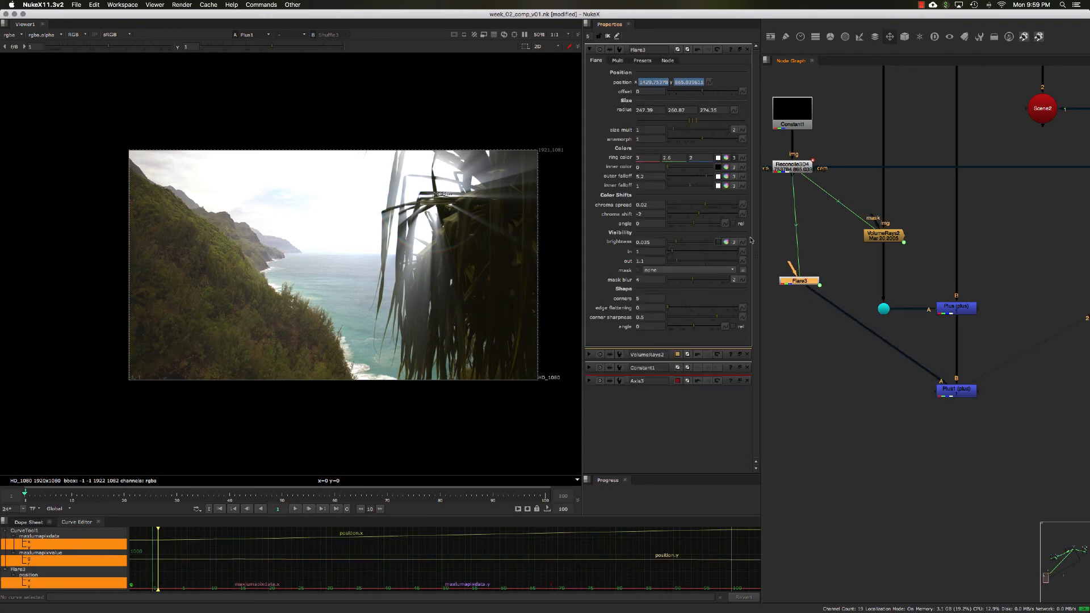
pyautogui.click(654, 128)
pyautogui.write('2')
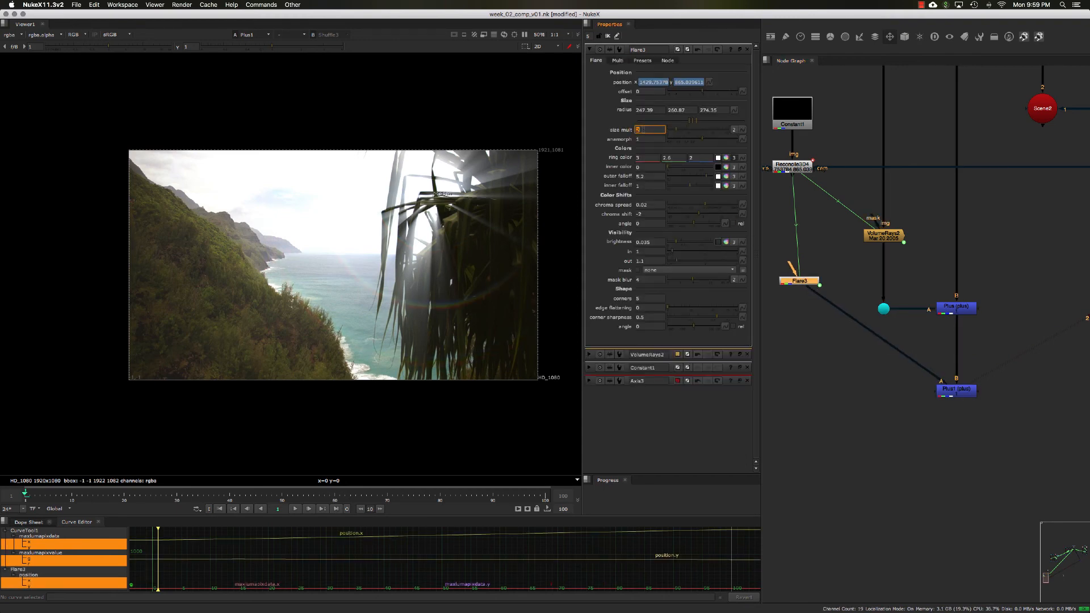
# Step: Insert a dot into the Flare pipe leading to the new Plus node
pyautogui.click(899, 365)
pyautogui.keyDown('ctrl'); pyautogui.moveTo(875, 334); pyautogui.dragTo(799, 390); pyautogui.keyUp('ctrl')
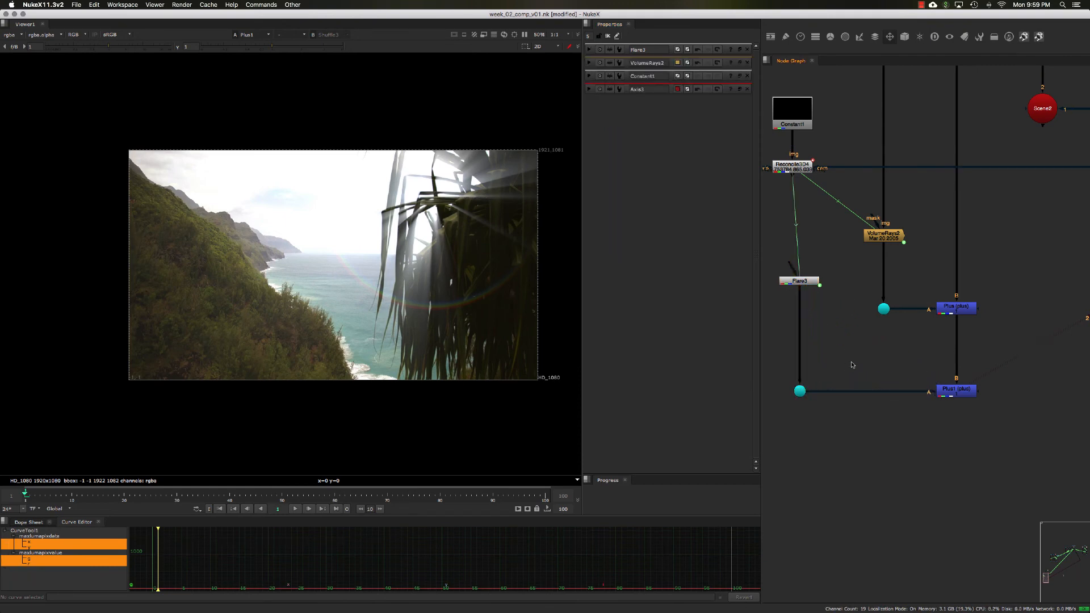
# Step: Play the composite and compare it with the VolumeRays output on its own
pyautogui.click(295, 508)
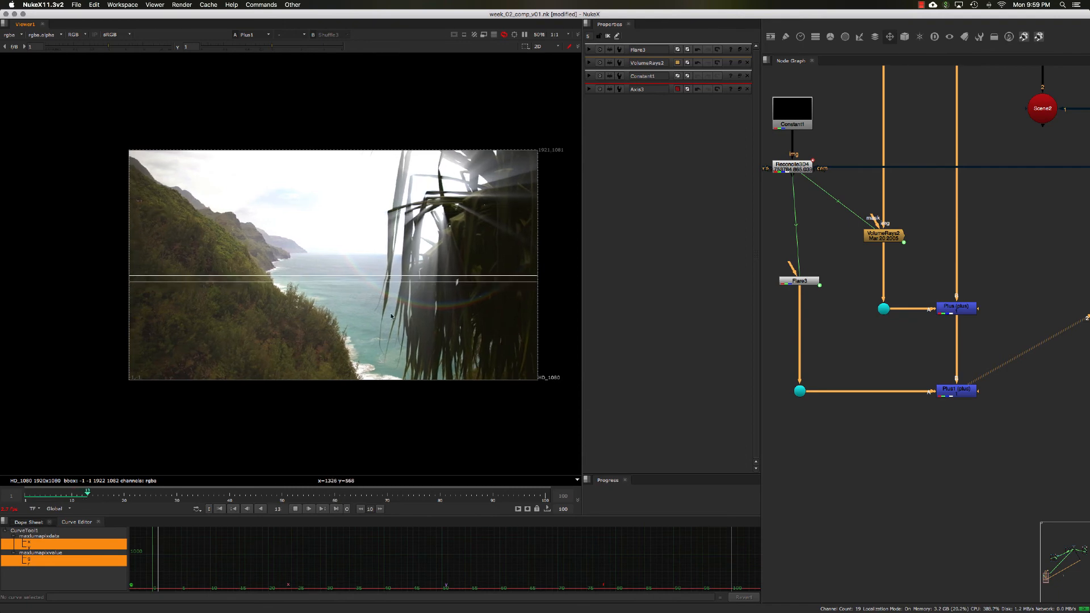
pyautogui.click(295, 511)
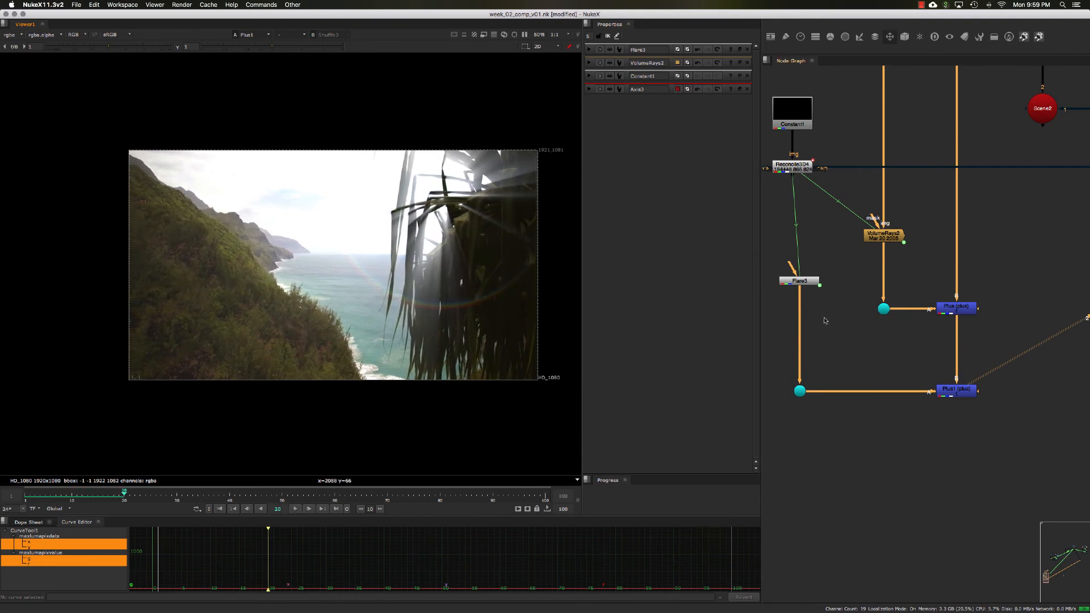
pyautogui.doubleClick(895, 243)
pyautogui.press('1')
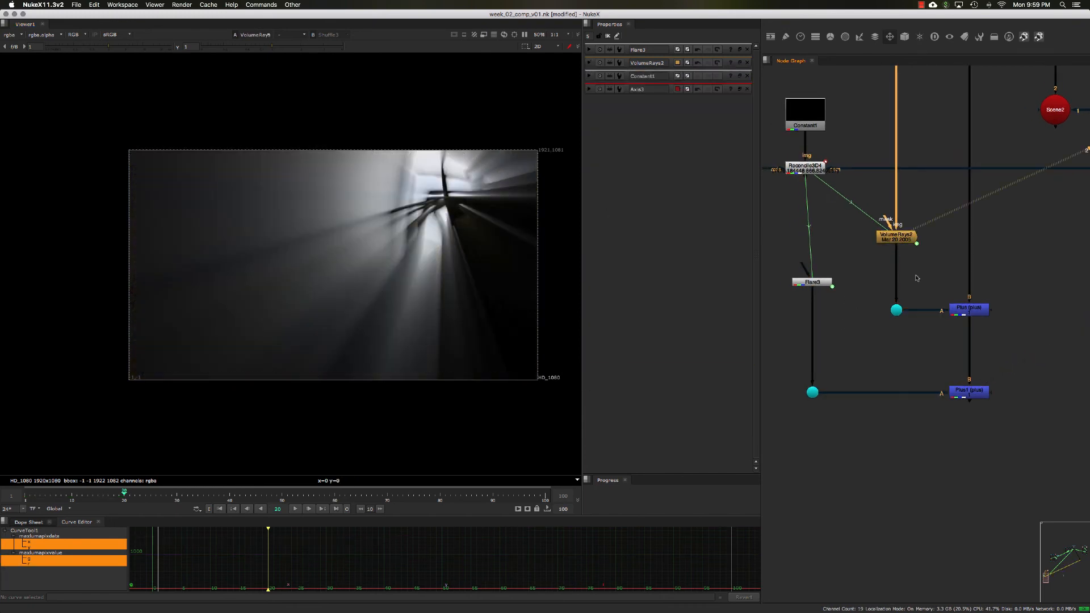
pyautogui.moveTo(936, 287); pyautogui.dragTo(1008, 348)
pyautogui.press('1')
pyautogui.click(897, 243)
pyautogui.moveTo(845, 309); pyautogui.dragTo(850, 305, button='middle')
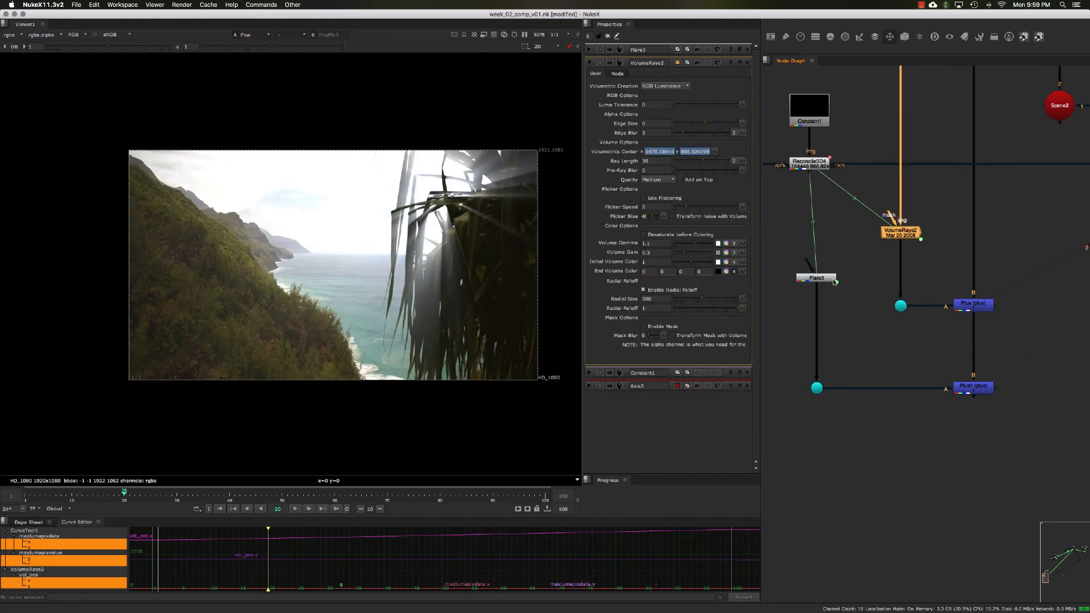
# Step: Reposition the Flare node, its dot and the Axis node around the Reconcile3D node
pyautogui.click(819, 278)
pyautogui.moveTo(849, 261); pyautogui.dragTo(889, 299, button='middle')
pyautogui.scroll(-1, 814, 285)
pyautogui.moveTo(809, 264); pyautogui.dragTo(823, 271, button='middle')
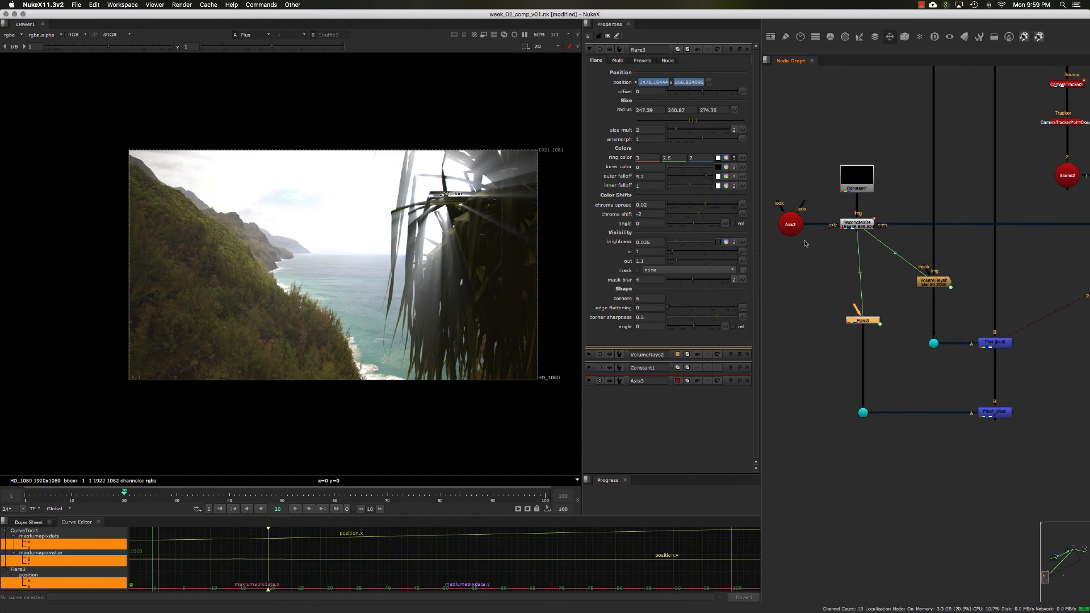
pyautogui.doubleClick(799, 232)
pyautogui.moveTo(857, 238); pyautogui.dragTo(755, 252, button='middle')
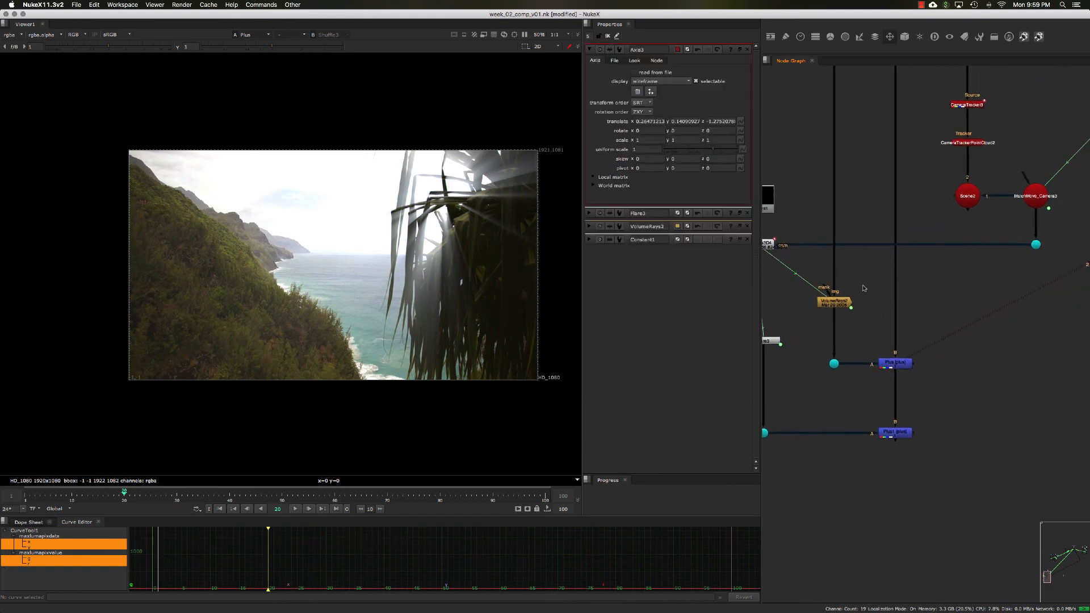
pyautogui.moveTo(818, 289); pyautogui.dragTo(854, 294, button='middle')
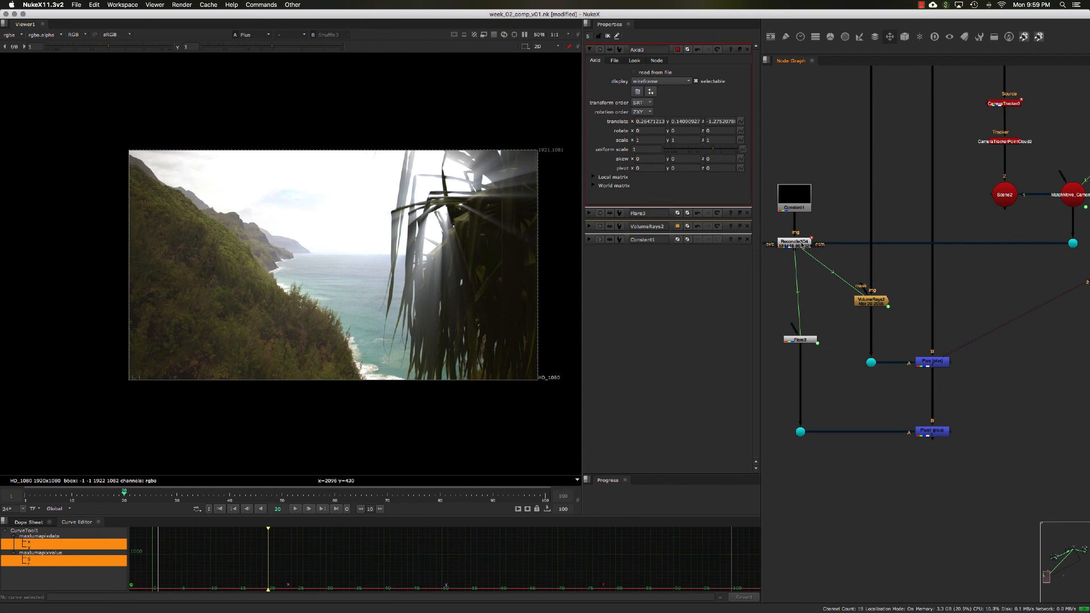
pyautogui.click(803, 245)
pyautogui.click(803, 210)
pyautogui.moveTo(805, 339); pyautogui.dragTo(825, 301, button='middle')
pyautogui.click(825, 301)
pyautogui.moveTo(796, 283); pyautogui.dragTo(850, 399)
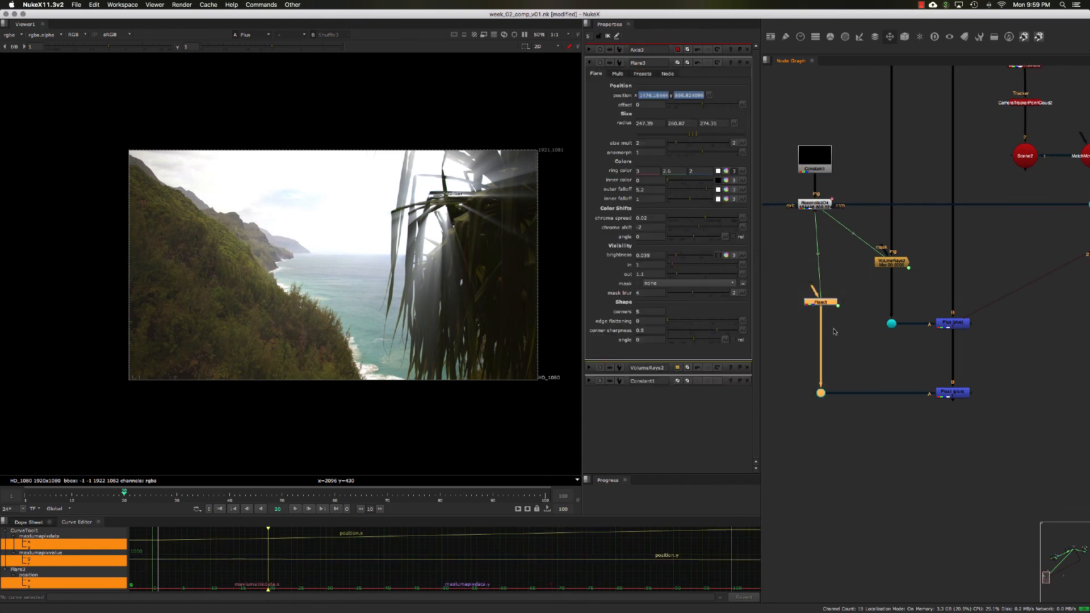
pyautogui.moveTo(827, 301); pyautogui.dragTo(837, 319)
pyautogui.click(840, 333)
pyautogui.click(858, 370)
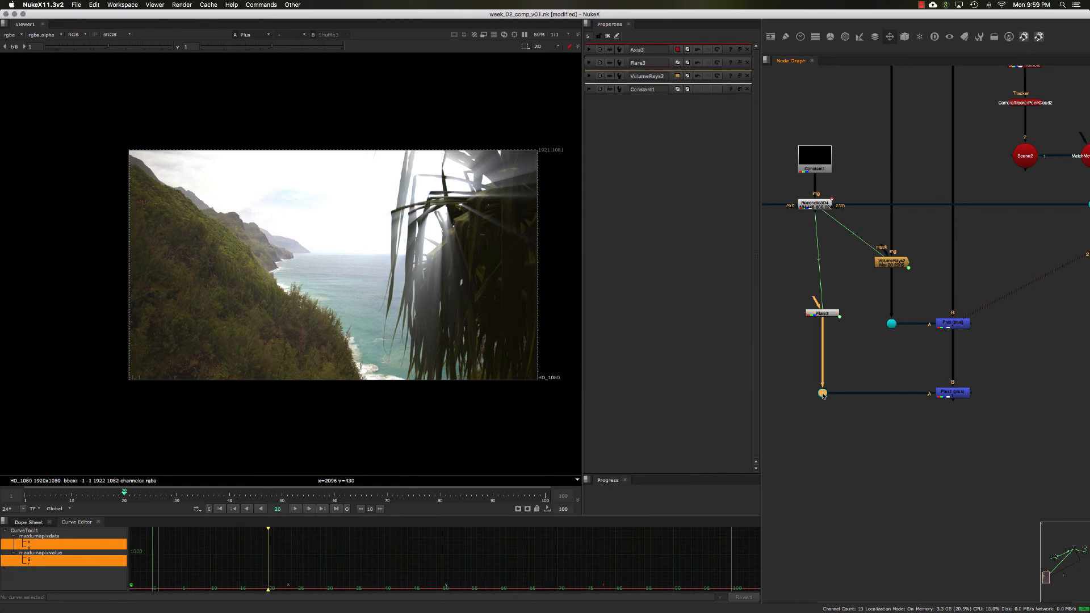
# Step: Realign the Axis, Reconcile3D, Constant, Flare and VolumeRays nodes into a tidier layout
pyautogui.moveTo(887, 267); pyautogui.dragTo(889, 275)
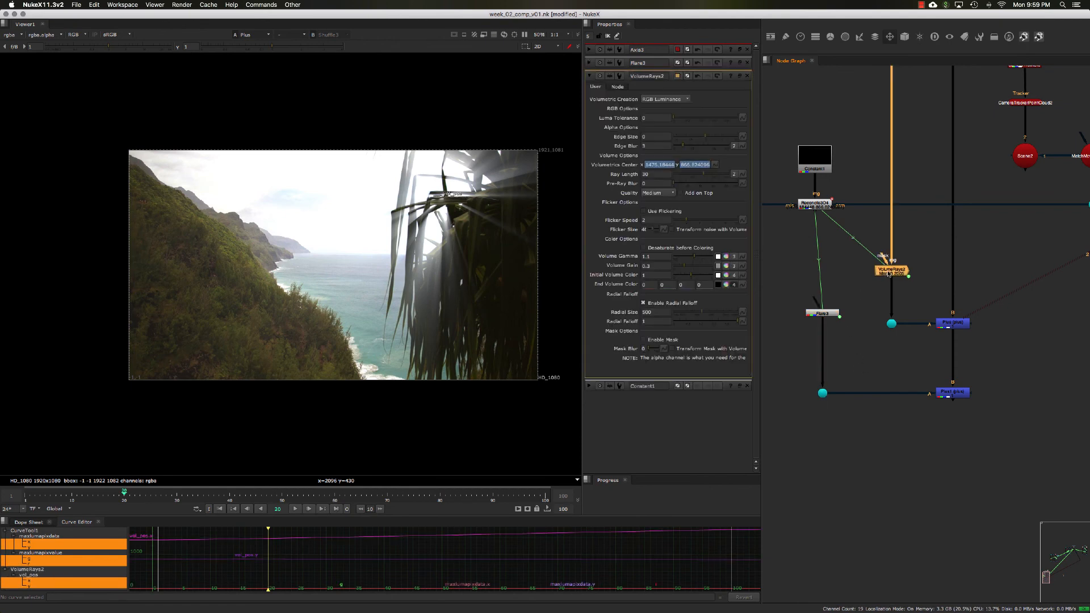
pyautogui.click(811, 311)
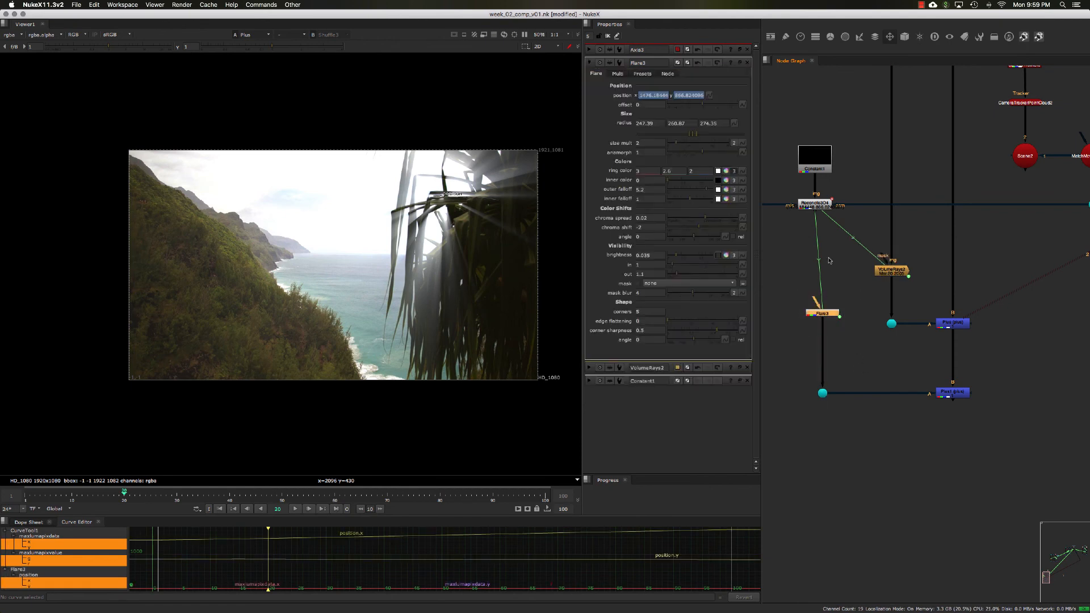
pyautogui.click(821, 207)
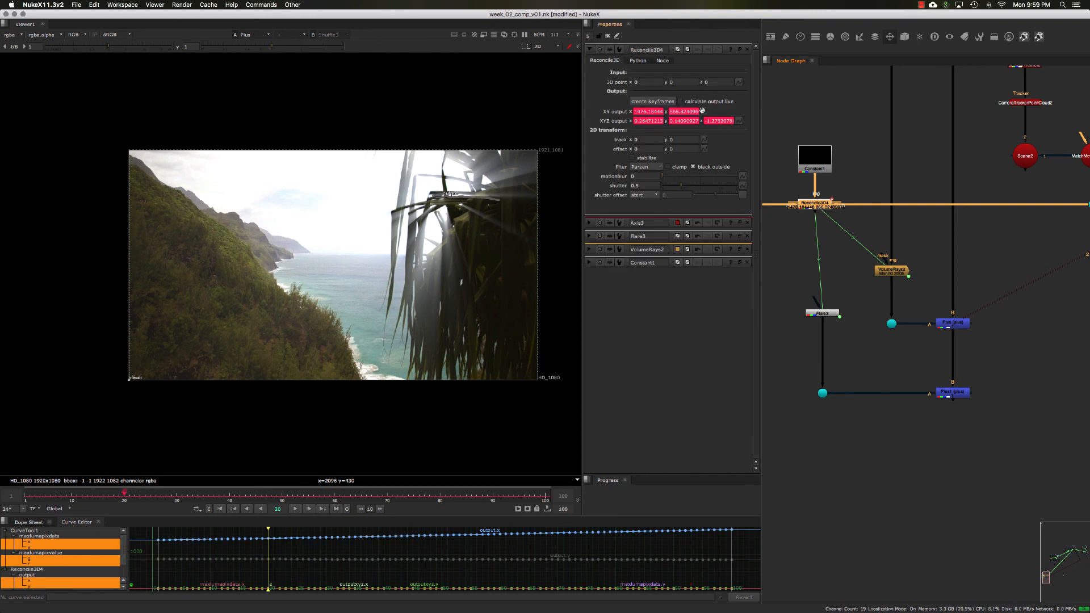
pyautogui.moveTo(788, 186); pyautogui.dragTo(816, 177, button='middle')
pyautogui.click(776, 196)
pyautogui.moveTo(796, 216); pyautogui.dragTo(813, 213, button='middle')
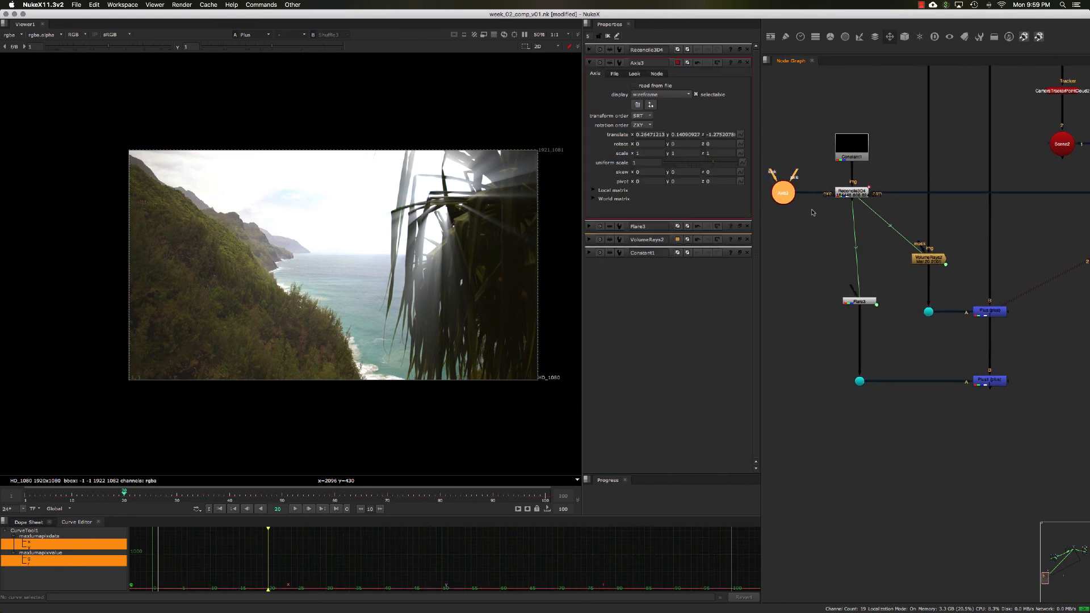
pyautogui.moveTo(816, 106); pyautogui.dragTo(883, 204)
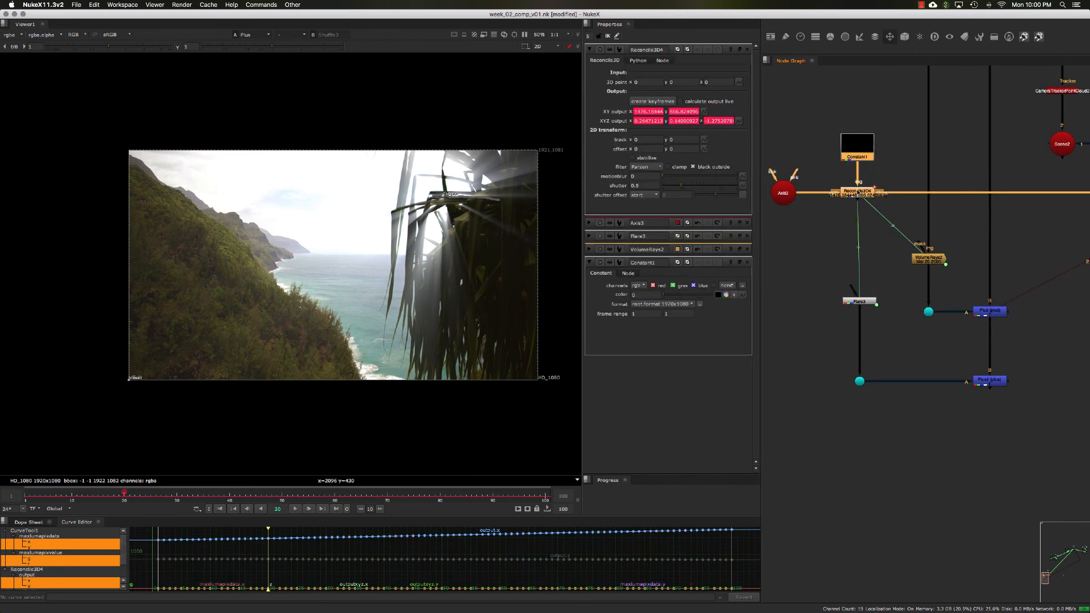
pyautogui.moveTo(820, 233); pyautogui.dragTo(828, 212, button='middle')
pyautogui.moveTo(823, 309); pyautogui.dragTo(829, 295, button='middle')
pyautogui.moveTo(890, 274); pyautogui.dragTo(872, 278, button='middle')
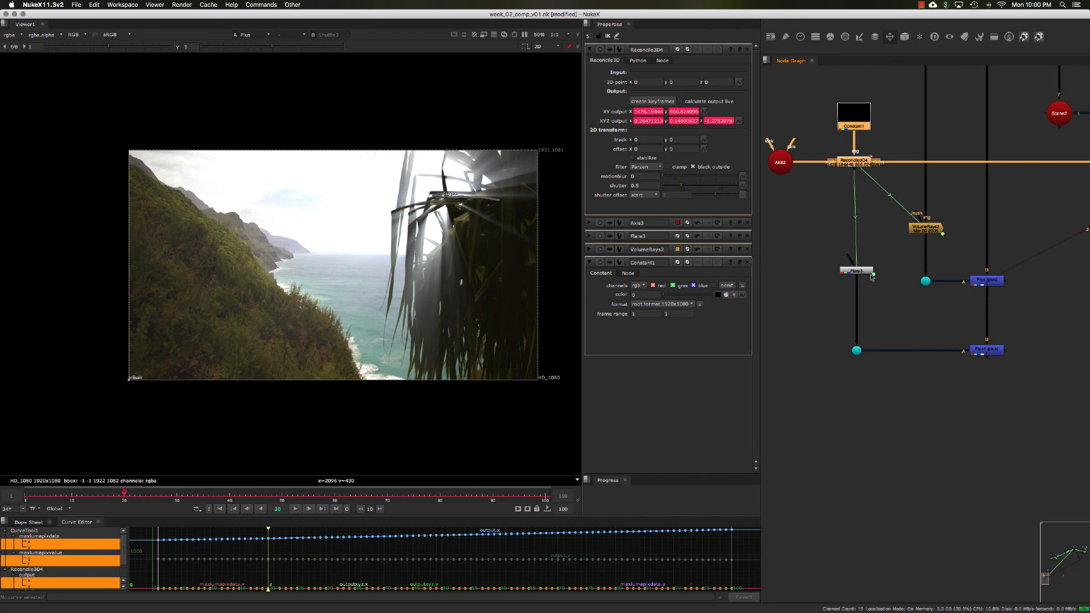
pyautogui.doubleClick(924, 228)
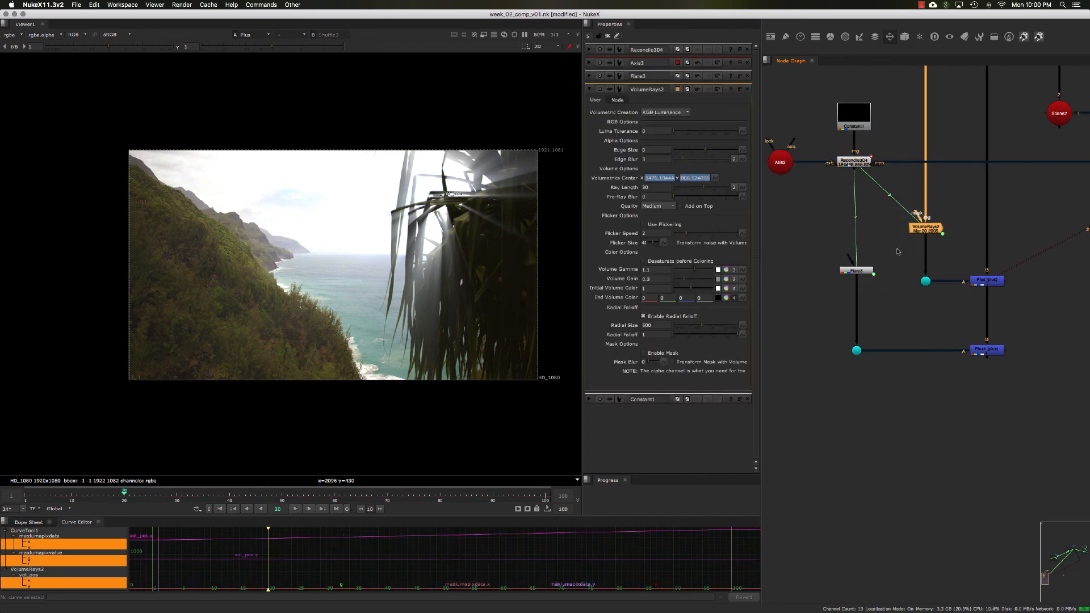
# Step: Add a FlareFactory_Plus gizmo node to the node graph beside the Flare node
pyautogui.moveTo(945, 229); pyautogui.dragTo(941, 236, button='middle')
pyautogui.click(941, 237)
pyautogui.moveTo(819, 255); pyautogui.dragTo(884, 305)
pyautogui.moveTo(875, 308)
pyautogui.mouseDown(button='middle')
pyautogui.moveTo(890, 307)
pyautogui.moveTo(855, 312)
pyautogui.mouseUp(button='middle')
pyautogui.click(891, 310)
pyautogui.press('Tab')
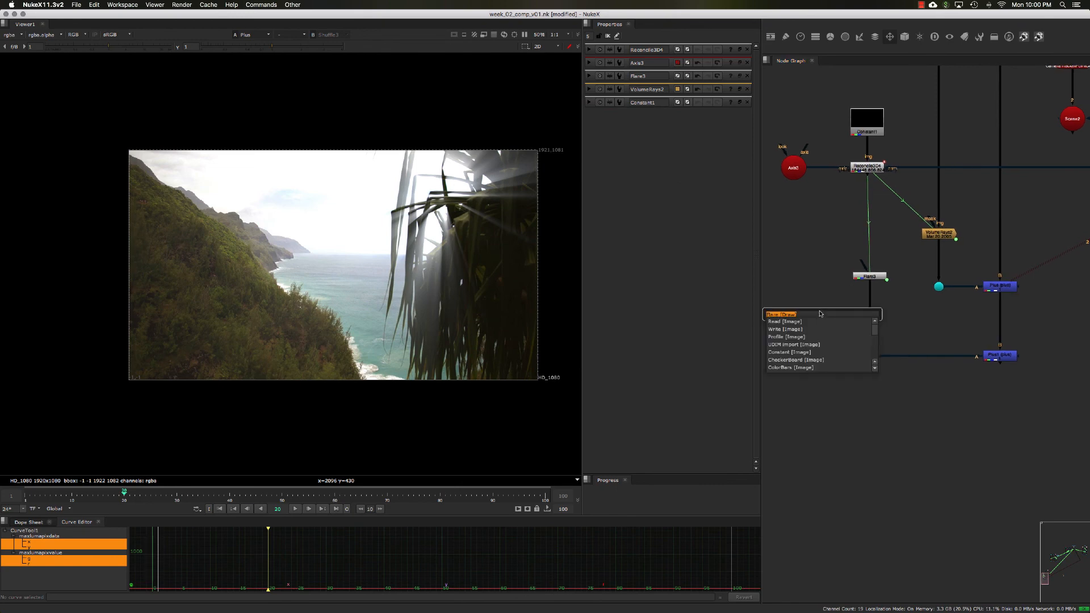
pyautogui.write('flare')
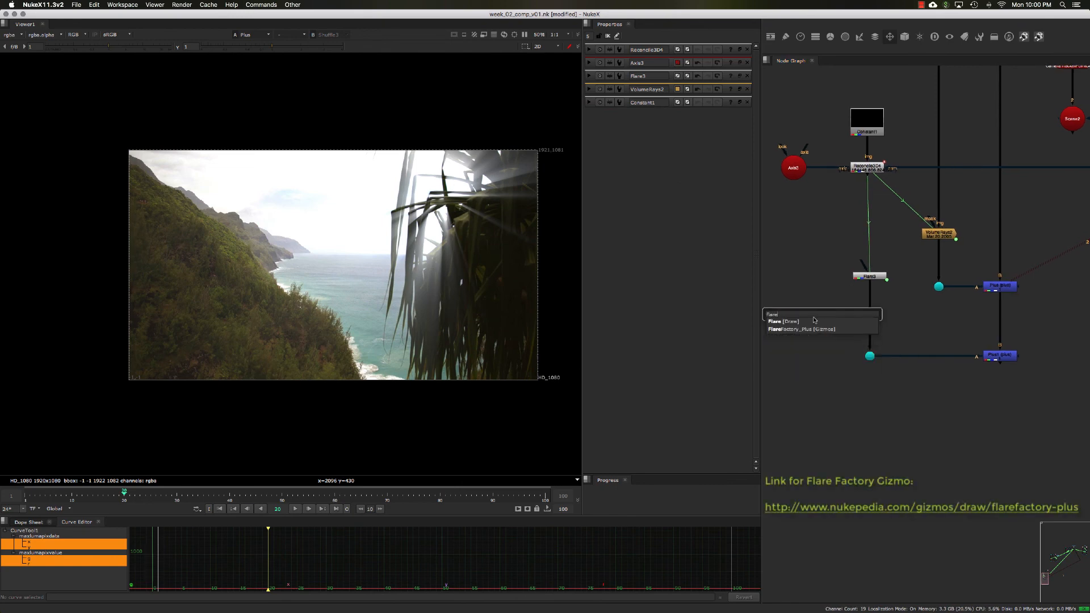
pyautogui.click(818, 330)
pyautogui.moveTo(817, 329); pyautogui.dragTo(838, 317, button='middle')
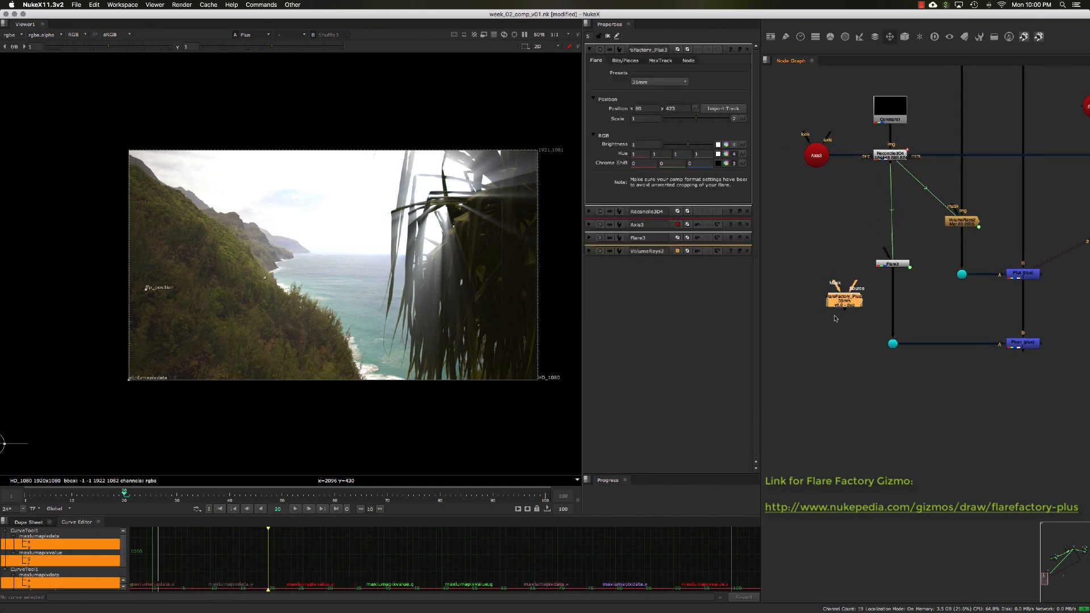
# Step: View the FlareFactory node's output in viewer input 2 and open its properties
pyautogui.moveTo(840, 305); pyautogui.dragTo(820, 315)
pyautogui.press('2')
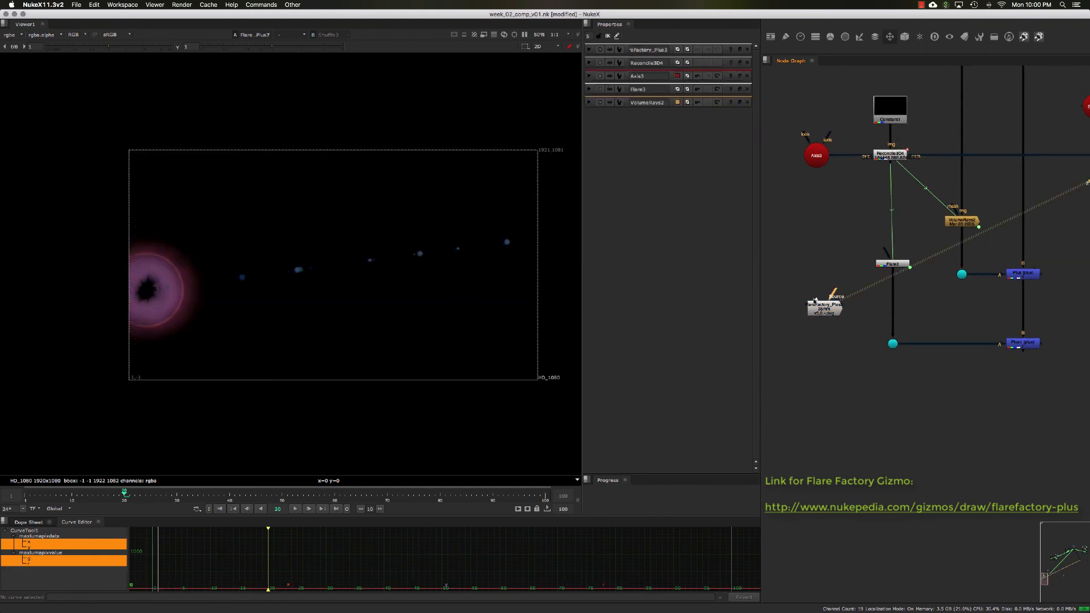
pyautogui.doubleClick(821, 313)
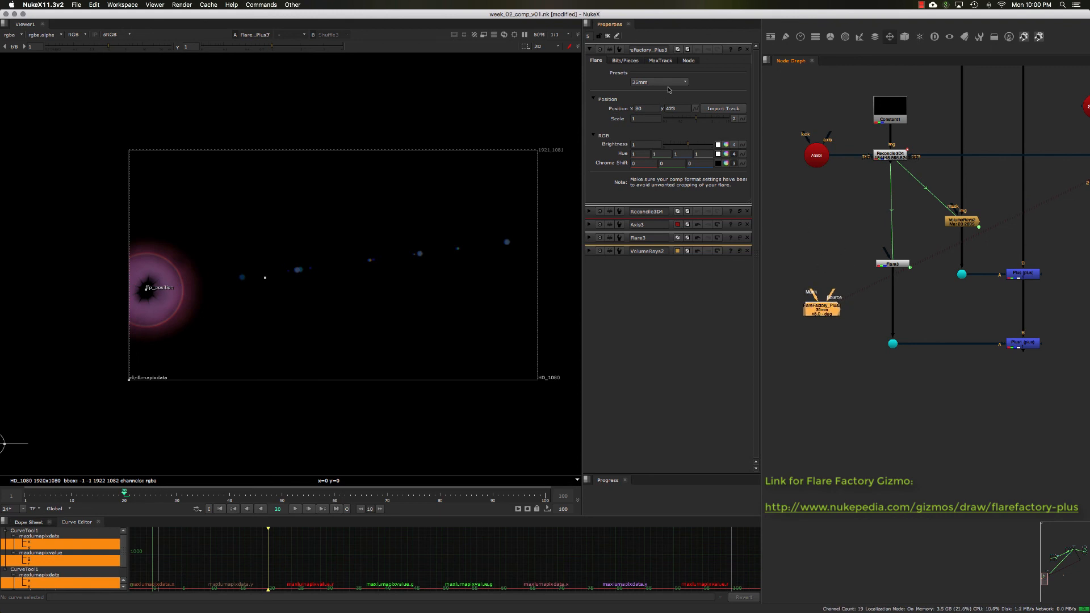
pyautogui.moveTo(853, 222); pyautogui.dragTo(933, 296)
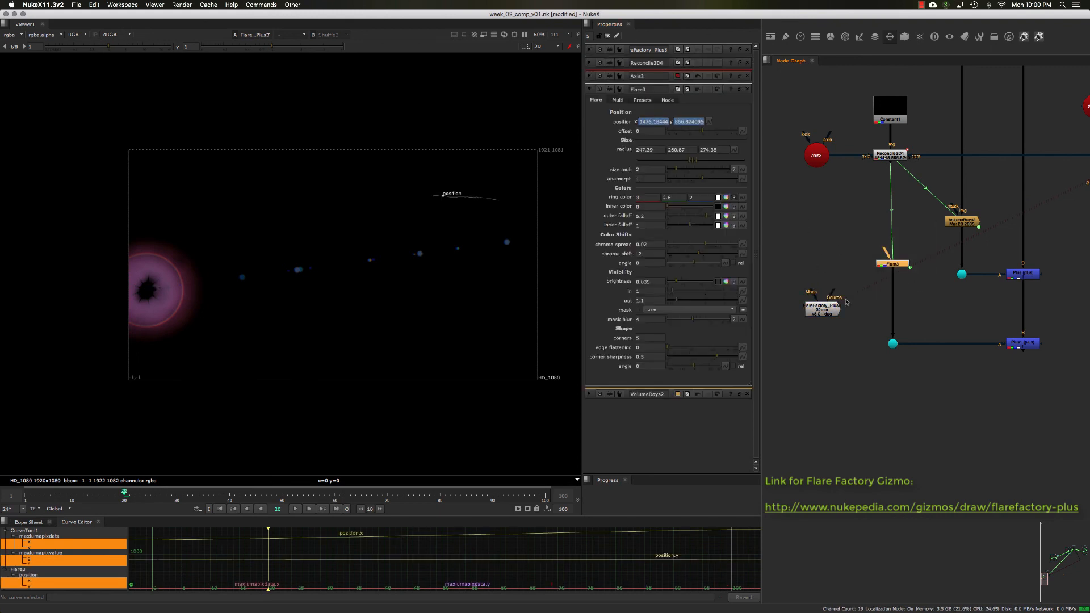
pyautogui.click(909, 284)
pyautogui.doubleClick(828, 308)
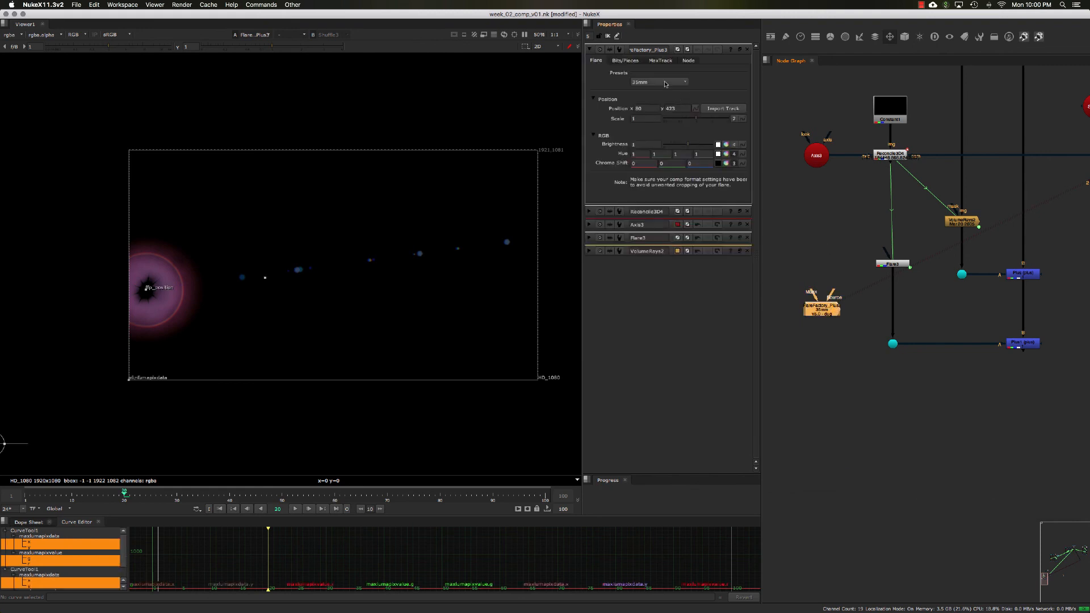
# Step: Set the FlareFactory preset to Whiskey Sunrise
pyautogui.click(665, 83)
pyautogui.click(663, 91)
pyautogui.click(663, 82)
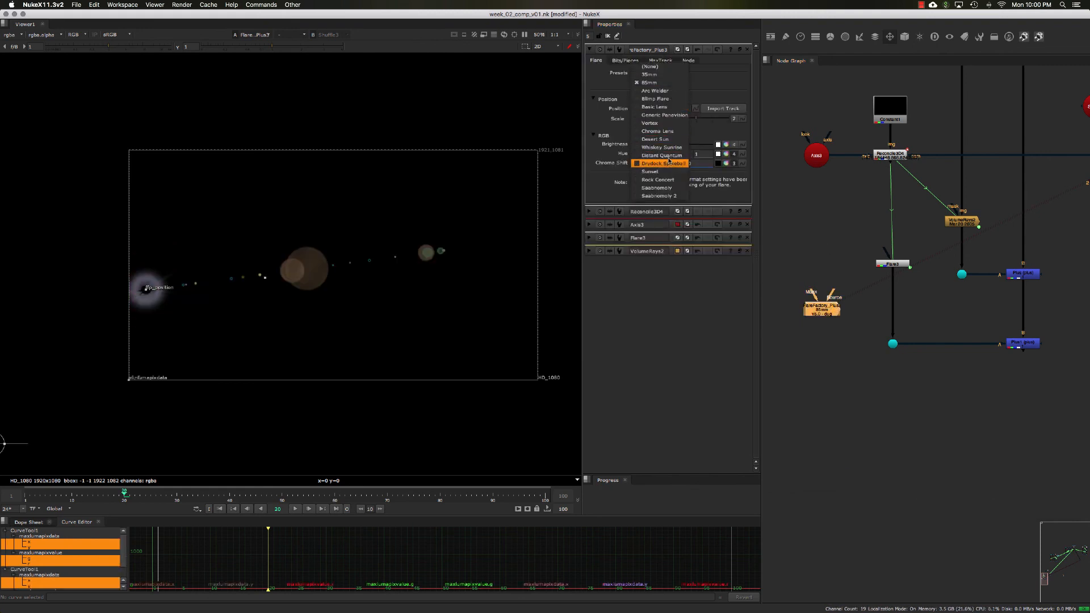
pyautogui.click(665, 147)
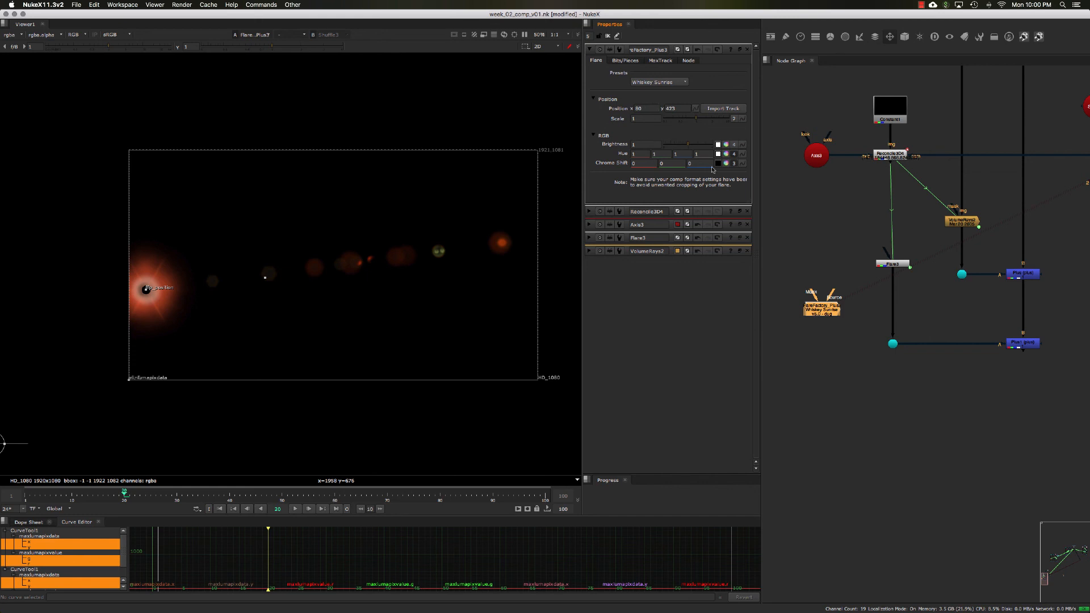
# Step: Reposition the FlareFactory node to the left of the Flare node
pyautogui.moveTo(874, 330); pyautogui.dragTo(869, 319, button='middle')
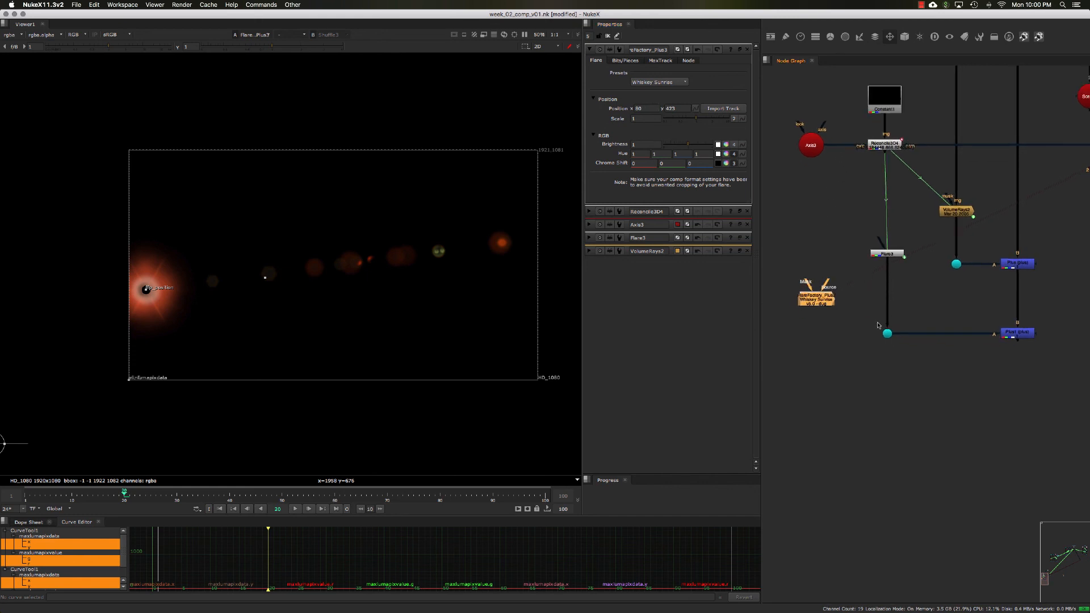
pyautogui.moveTo(818, 301); pyautogui.dragTo(819, 315)
pyautogui.click(831, 347)
pyautogui.moveTo(830, 330); pyautogui.dragTo(822, 312)
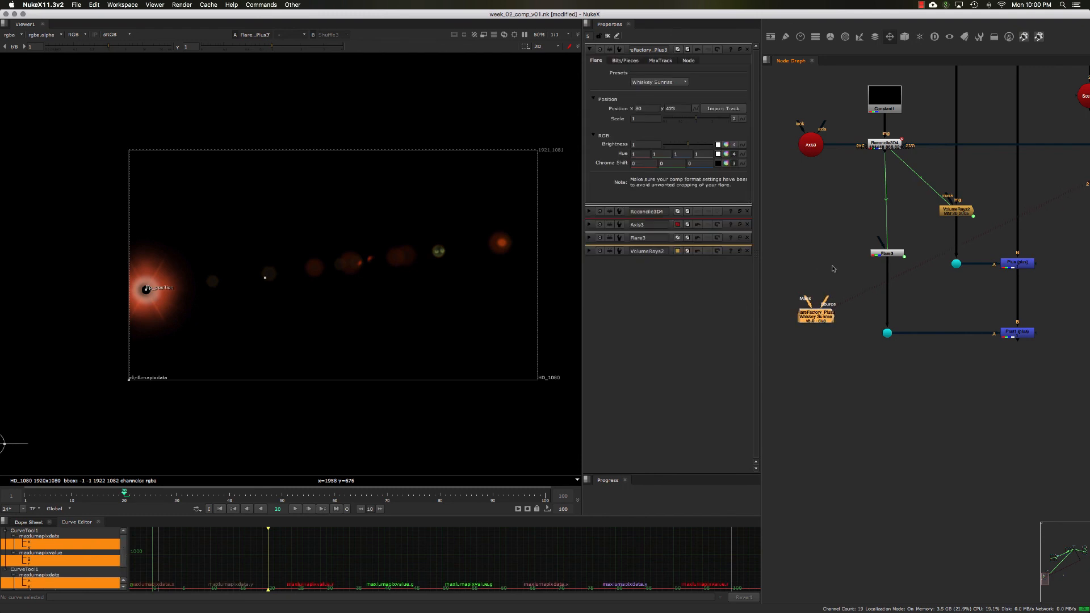
# Step: Switch the viewer back to the main composite on input 1 and move to frame 47
pyautogui.moveTo(833, 224); pyautogui.dragTo(914, 279)
pyautogui.moveTo(941, 297); pyautogui.dragTo(939, 298, button='middle')
pyautogui.click(953, 212)
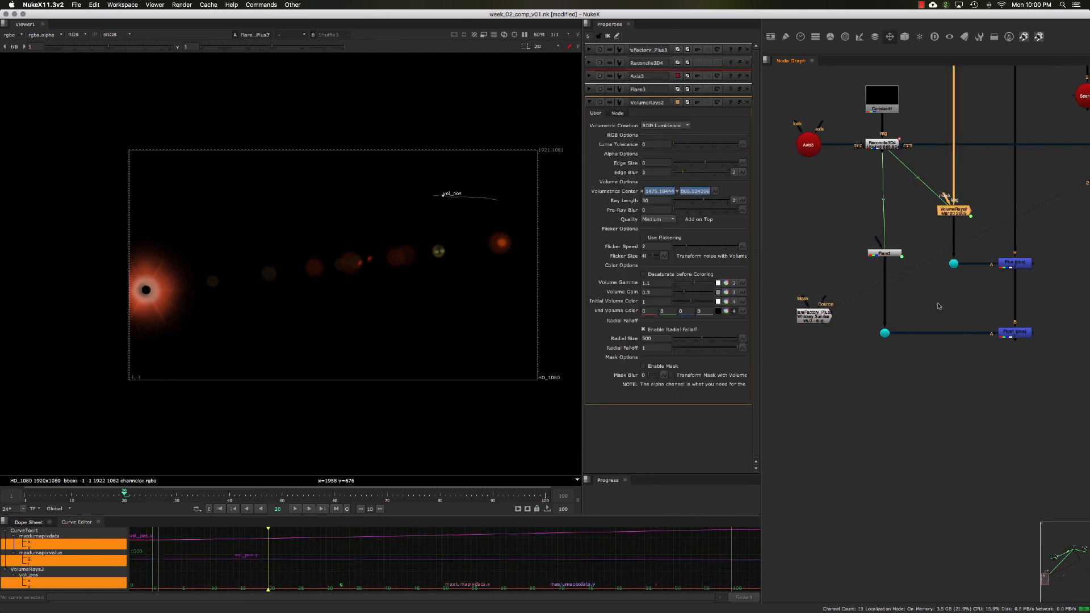
pyautogui.moveTo(938, 306); pyautogui.dragTo(1057, 389)
pyautogui.press('1')
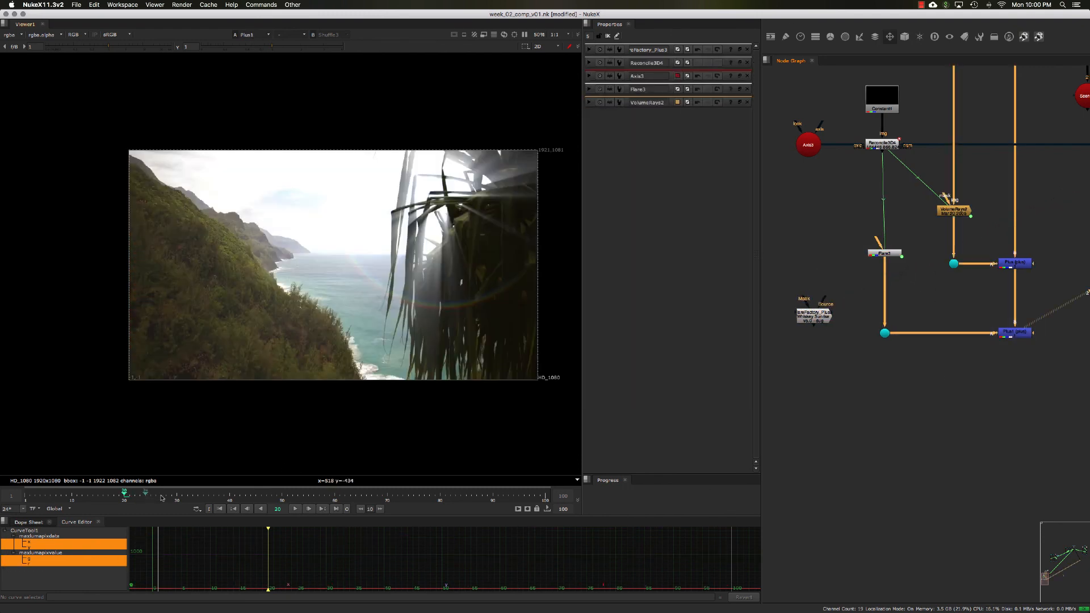
pyautogui.click(266, 498)
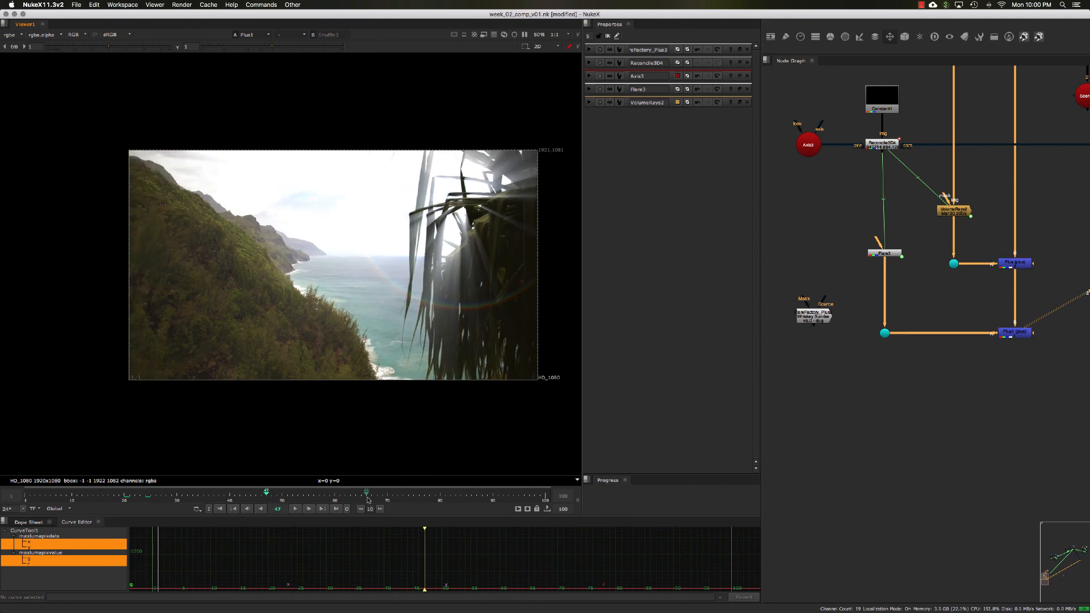